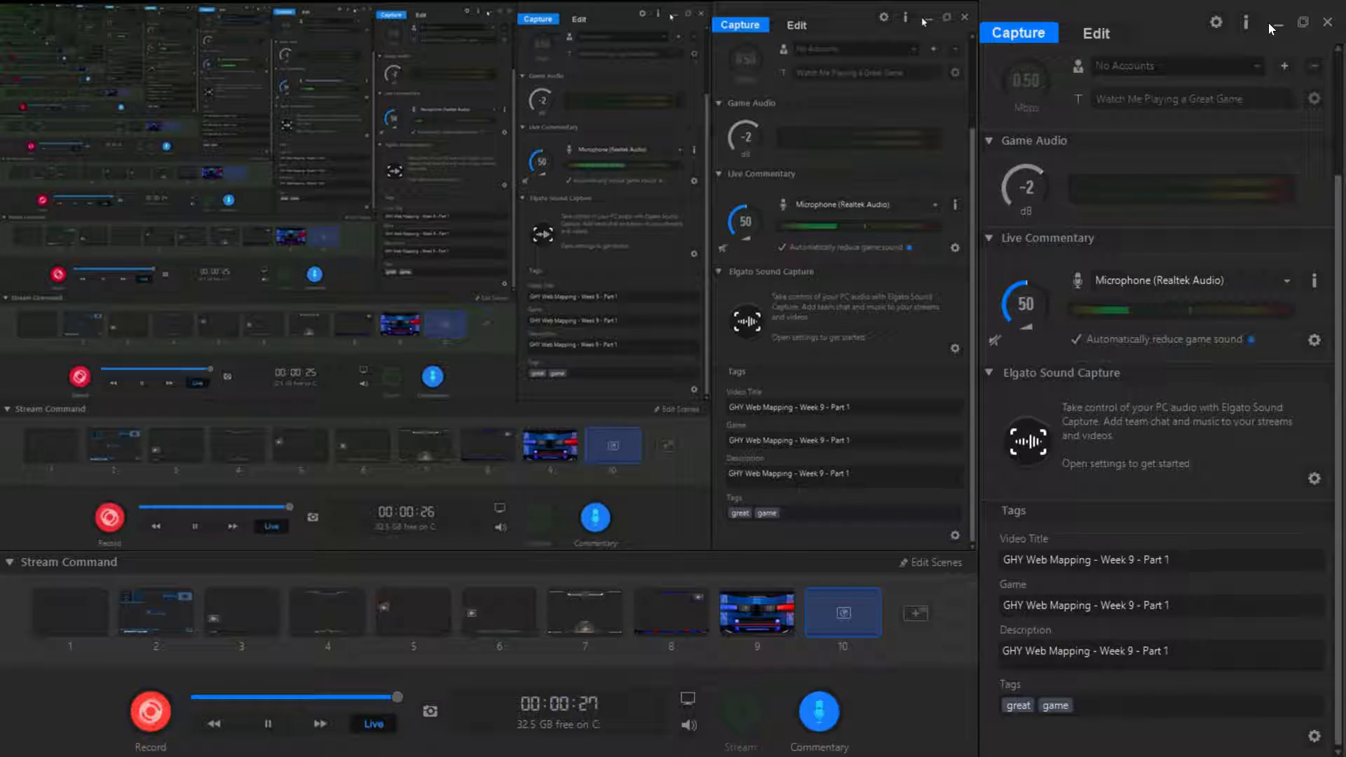
Step: Switch to the counties map in ArcMap and confirm WGS_1984_Web_Mercator_Auxiliary_Sphere as the data frame's coordinate system, accepting the differing geographic coordinate system
click(1276, 19)
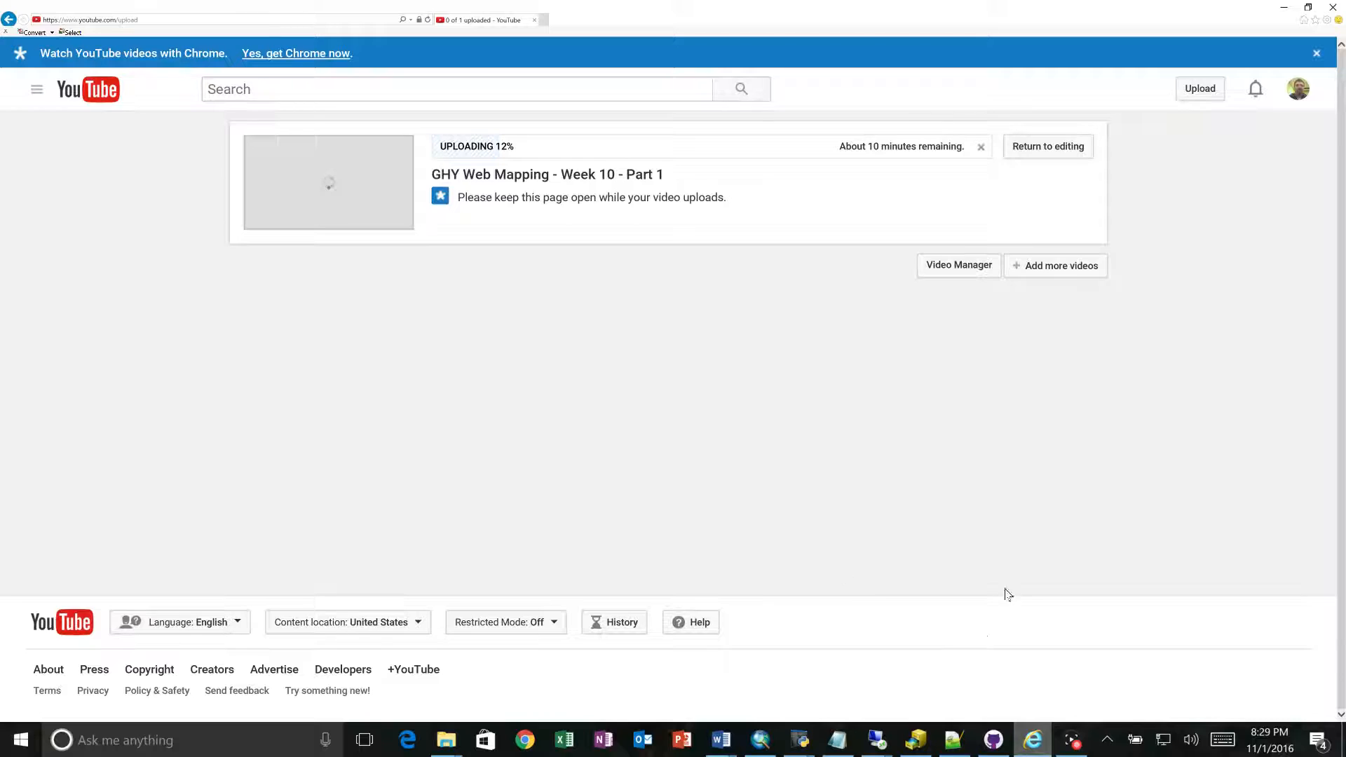
click(1283, 8)
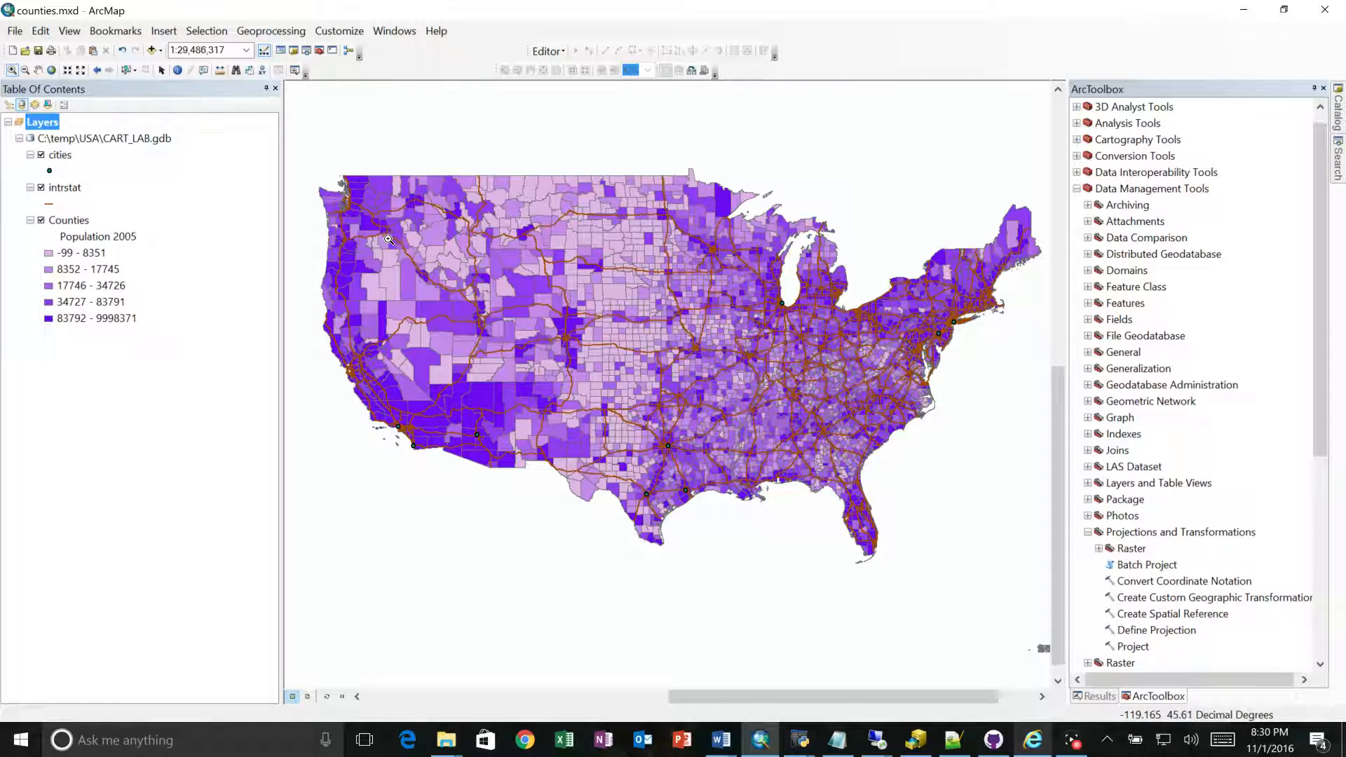
double_click(24, 121)
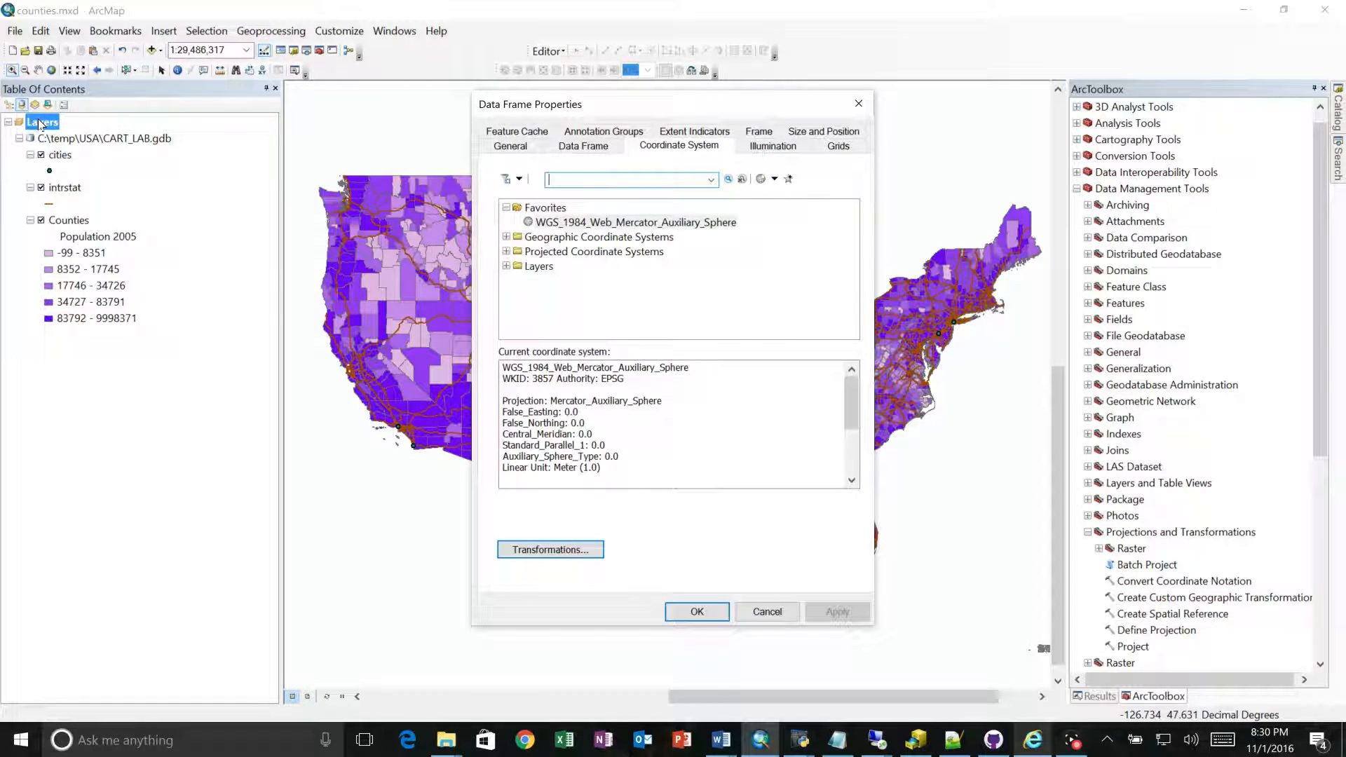
click(590, 178)
click(713, 620)
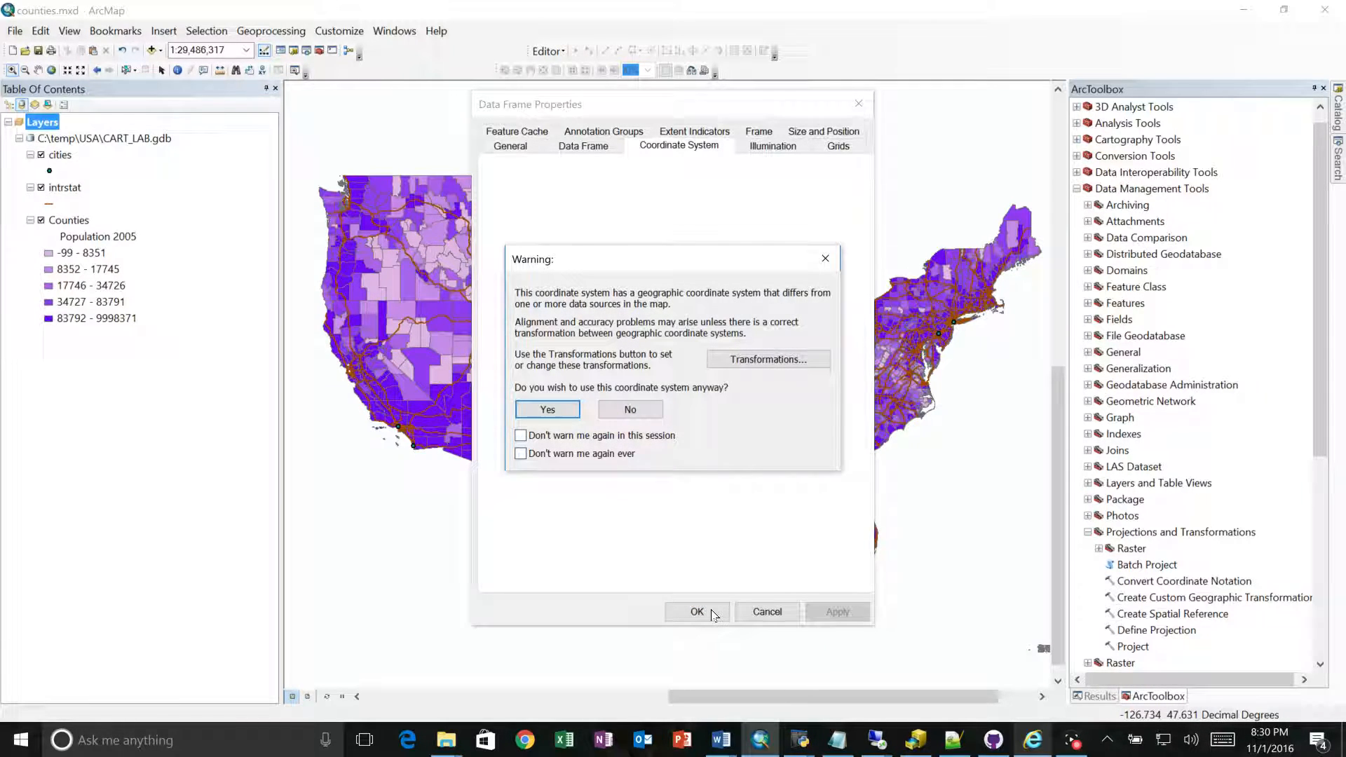
click(567, 410)
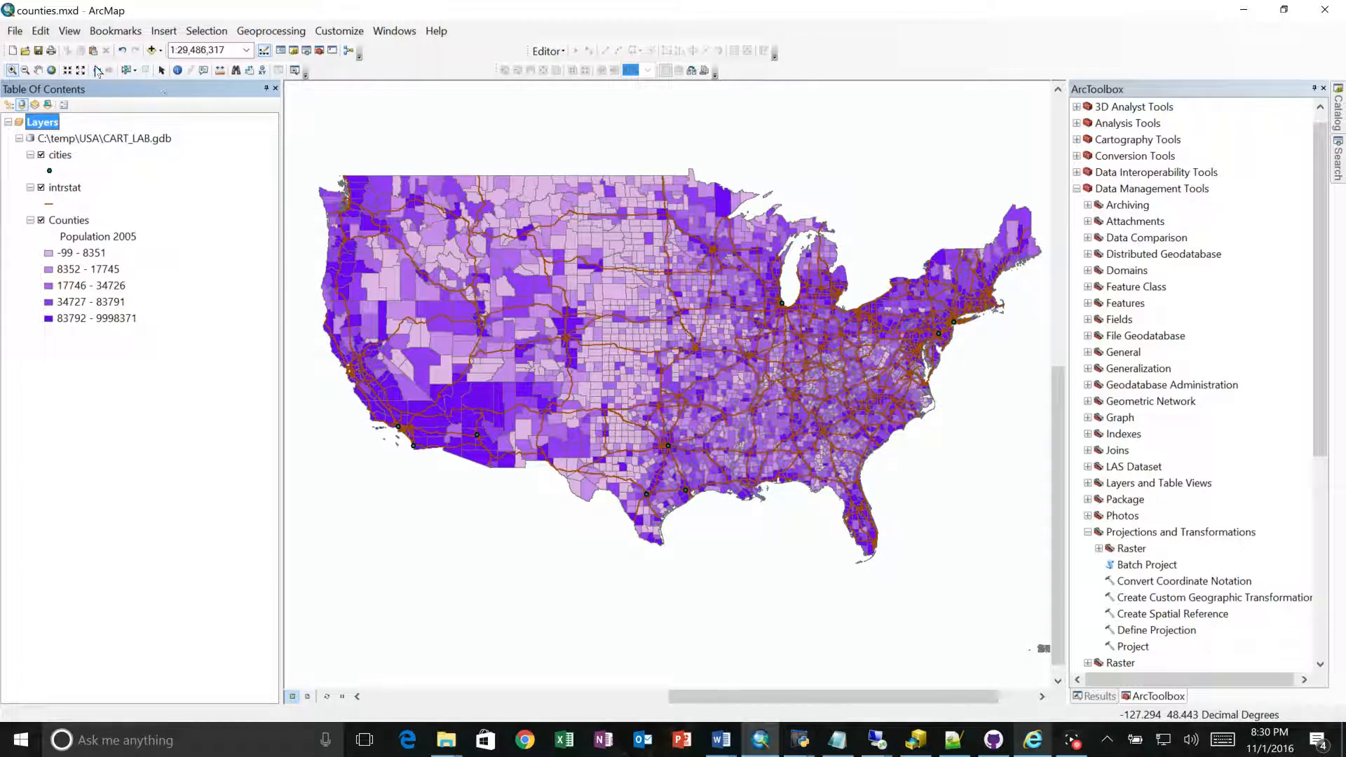
Step: Start sharing the map document as a service, choosing to publish a service
click(15, 31)
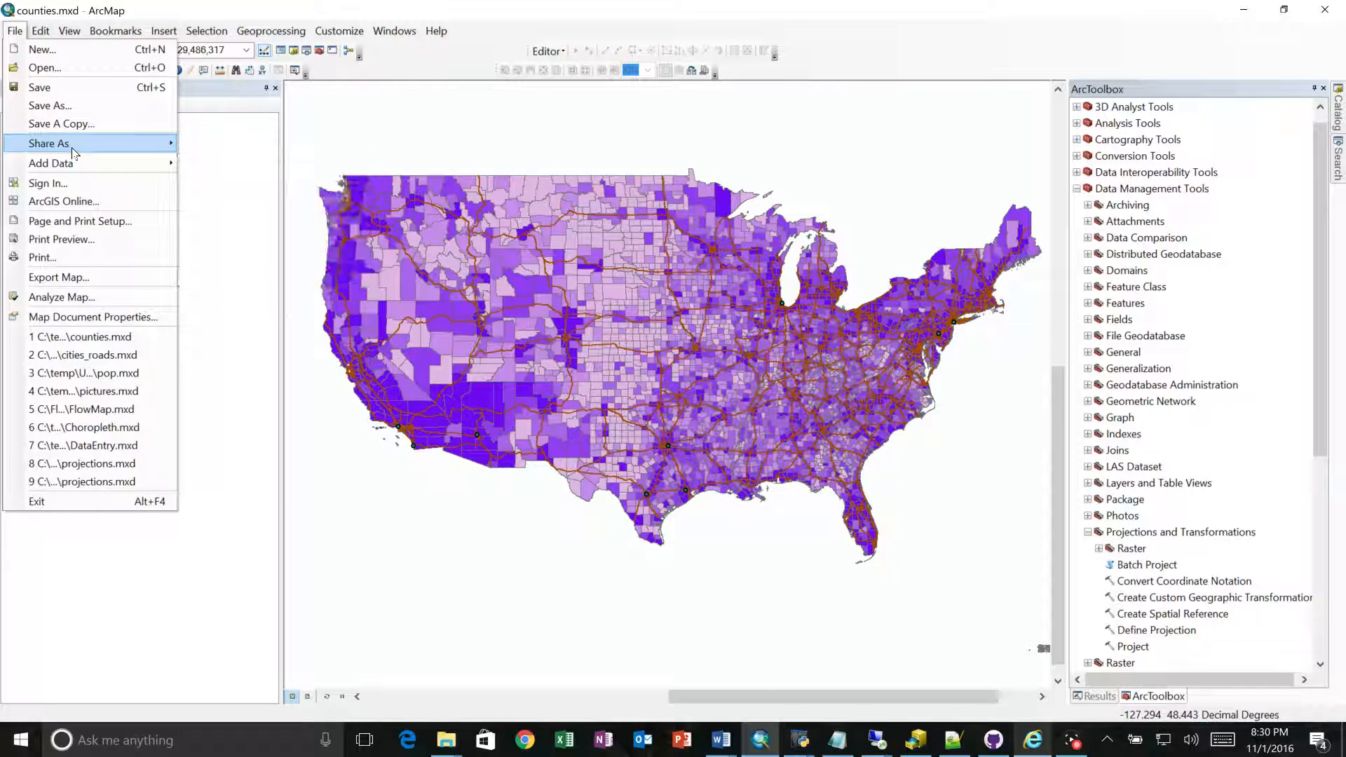
mouse_move(123, 147)
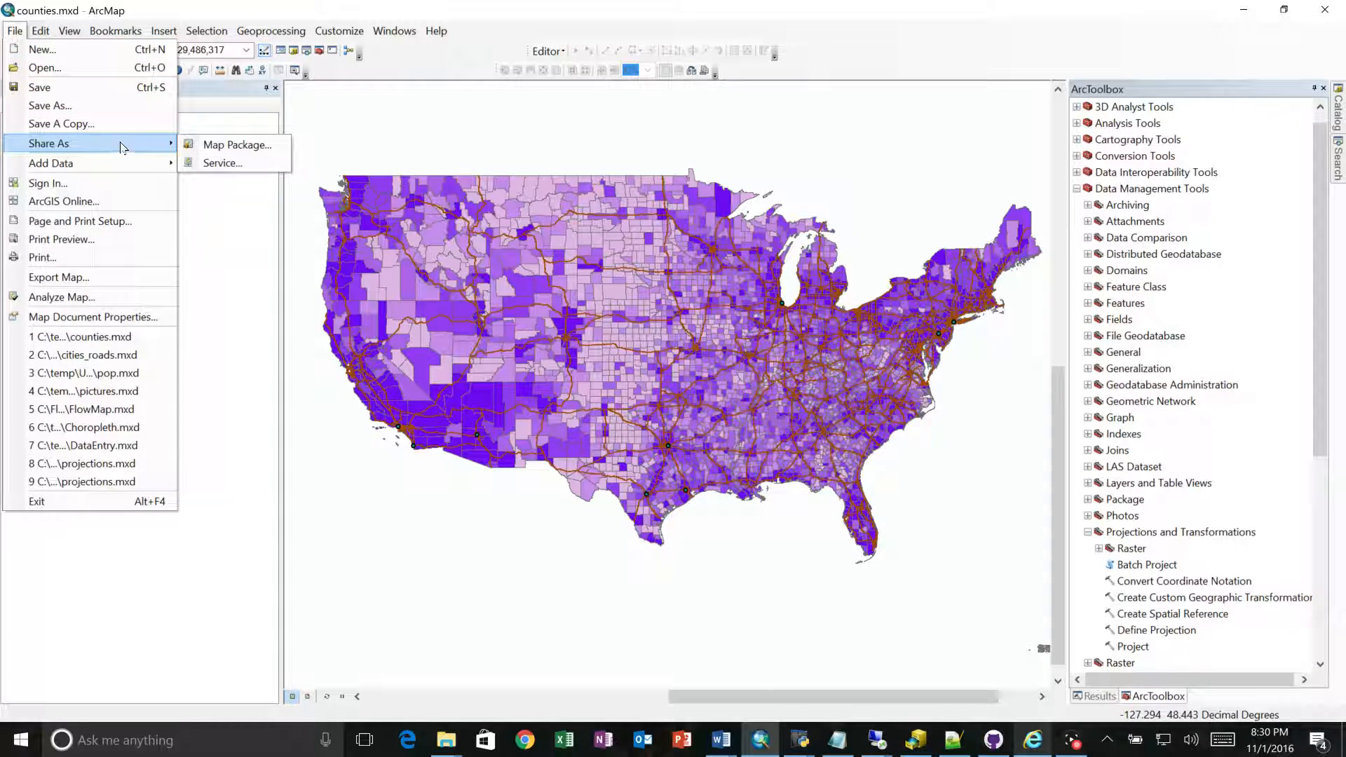
click(203, 163)
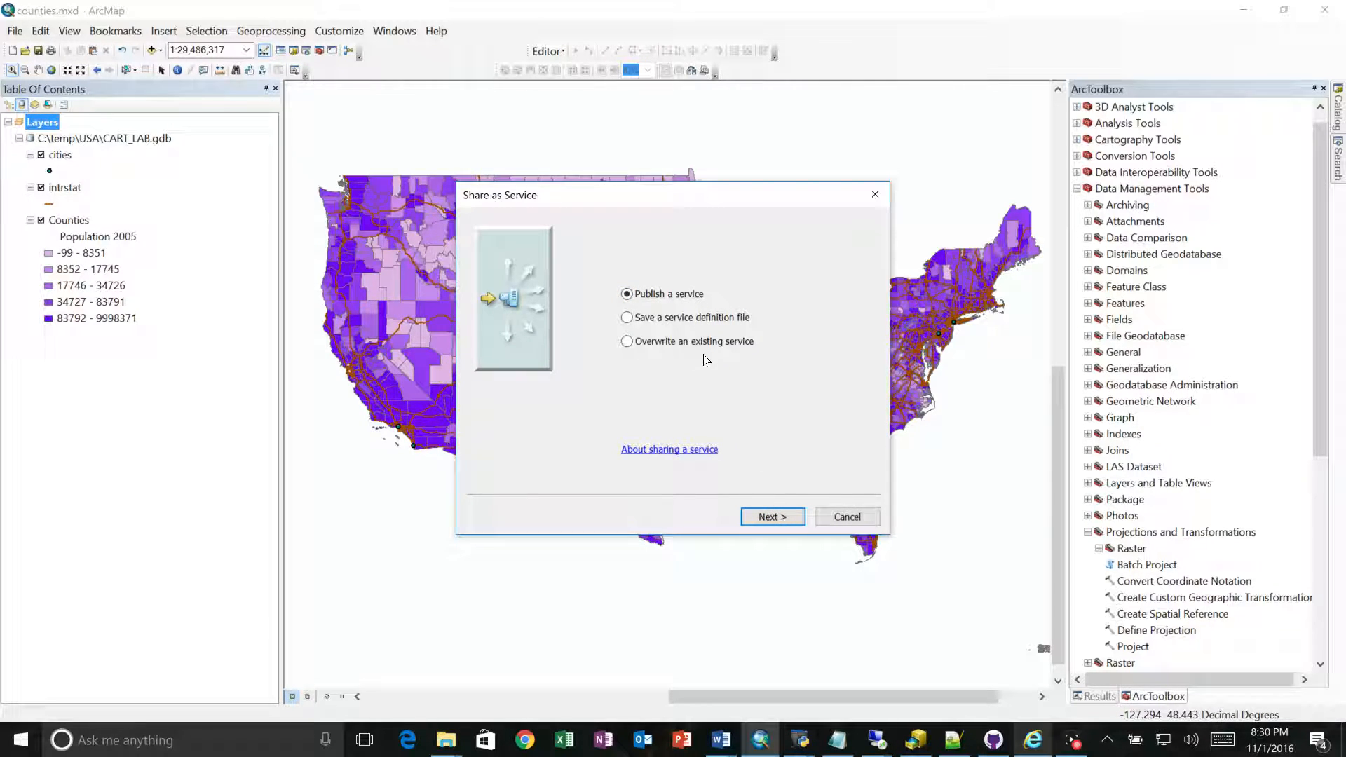
click(770, 517)
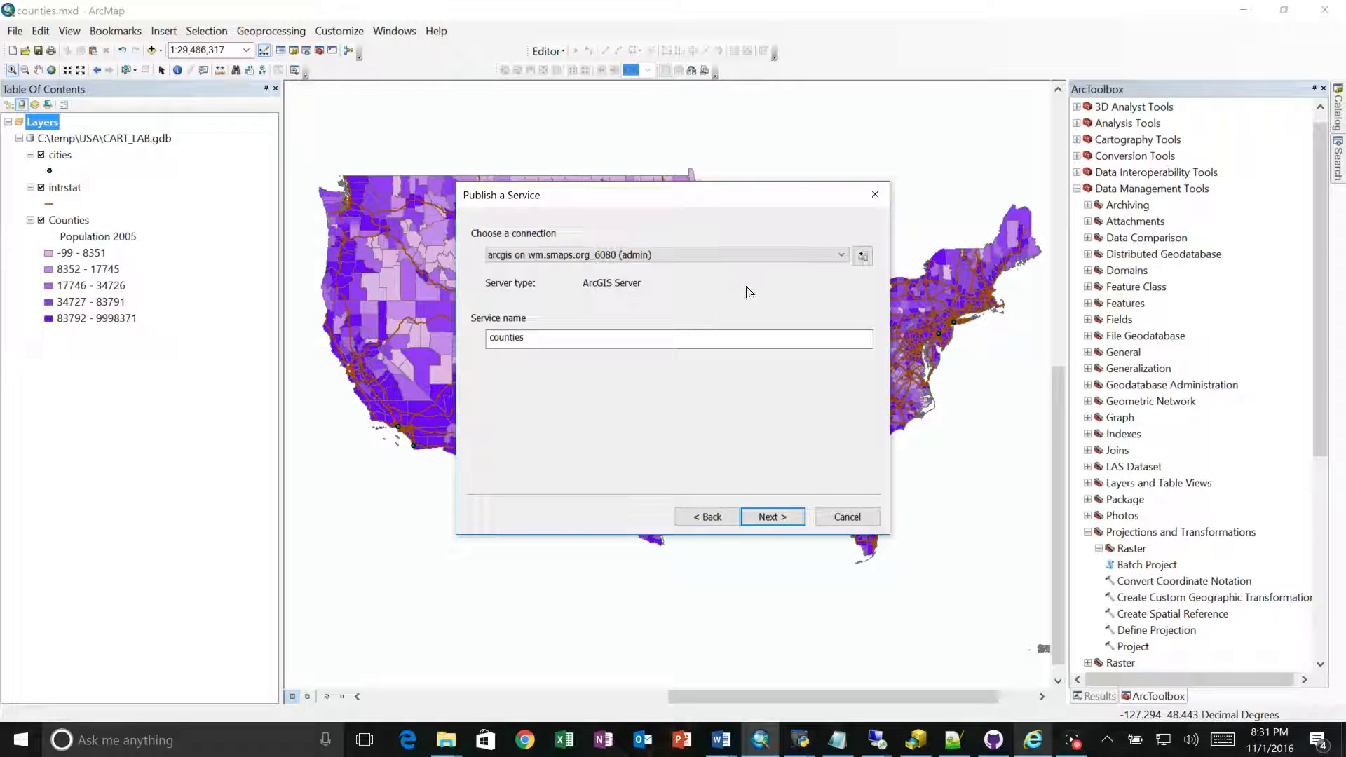
Step: Name the service tiled_counties, using the existing ArcGIS Server admin connection
double_click(540, 339)
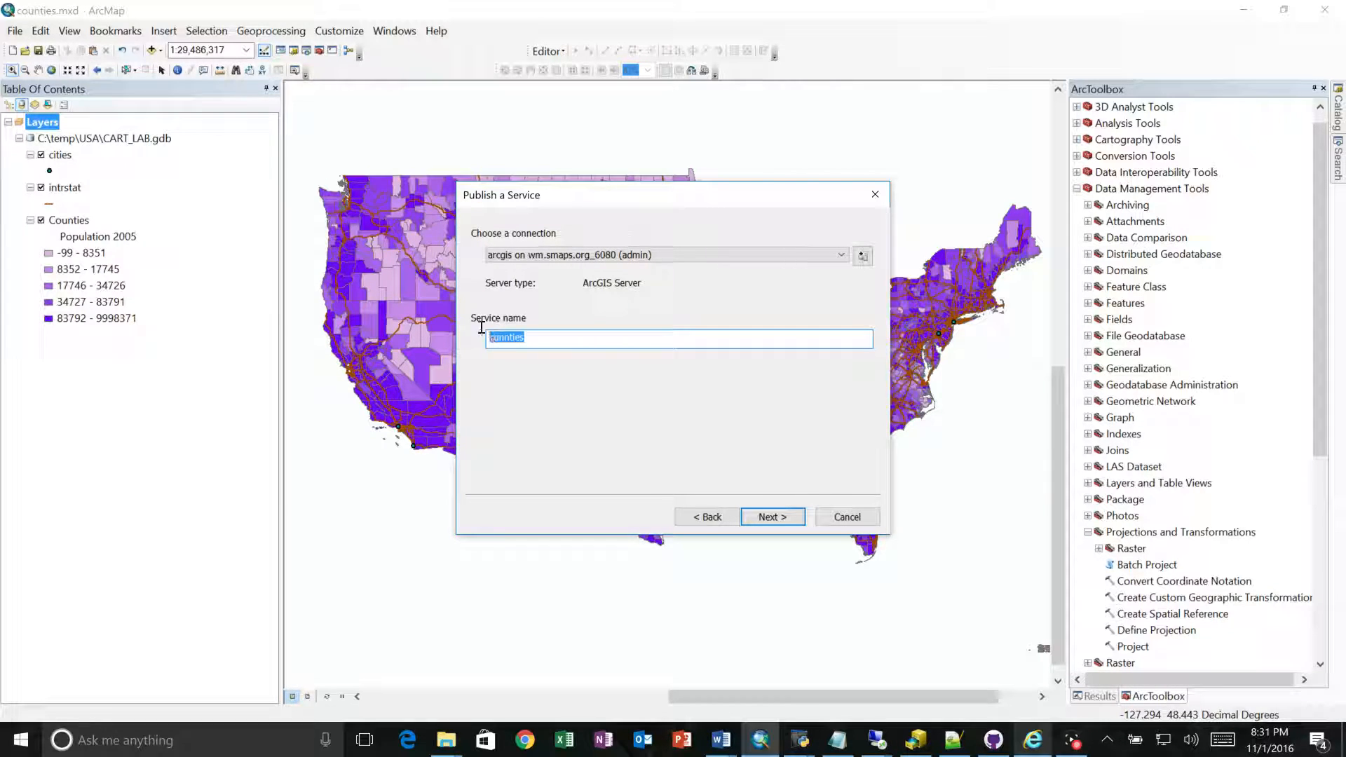
key(Home)
key(Right)
text(_)
key(BackSpace)
key(BackSpace)
text(tiled_c)
click(767, 517)
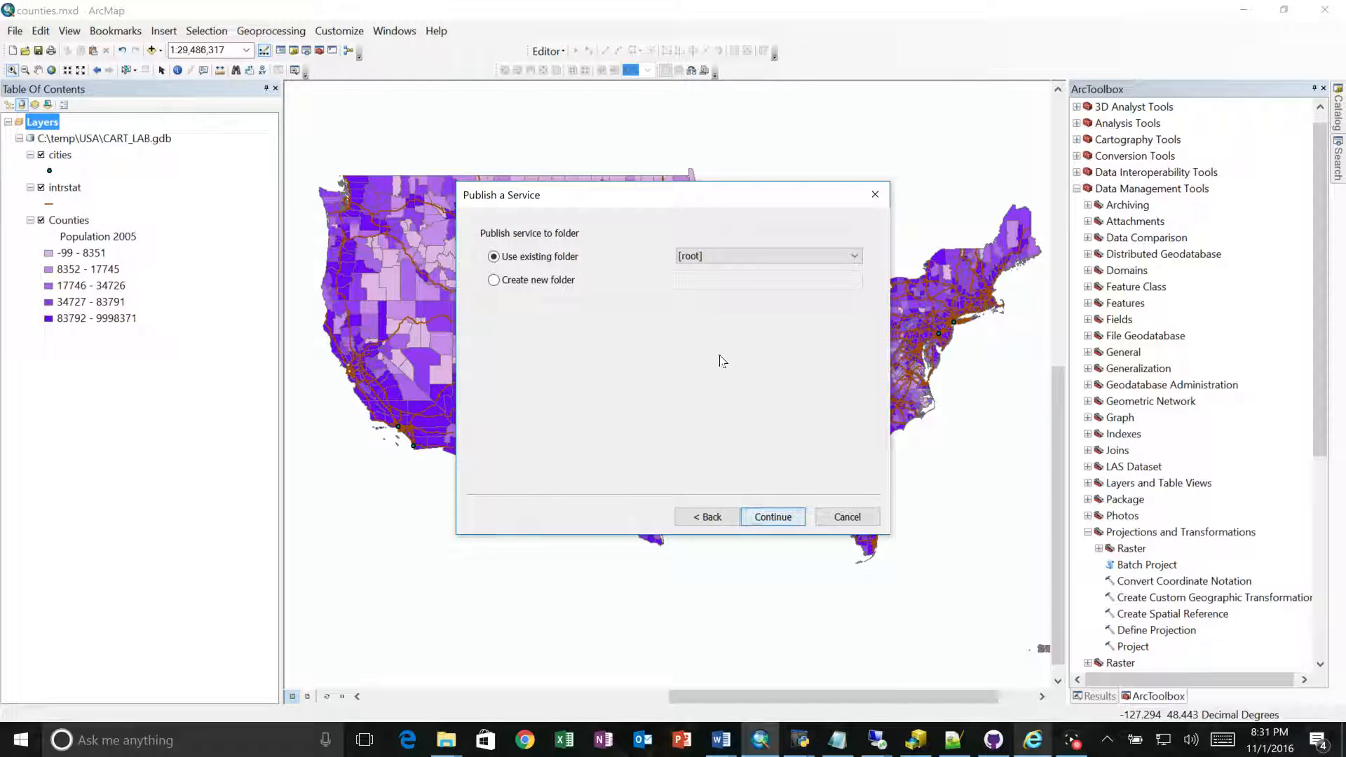
Step: Choose the publisher's existing personal folder as the service destination and continue to the Service Editor
click(722, 258)
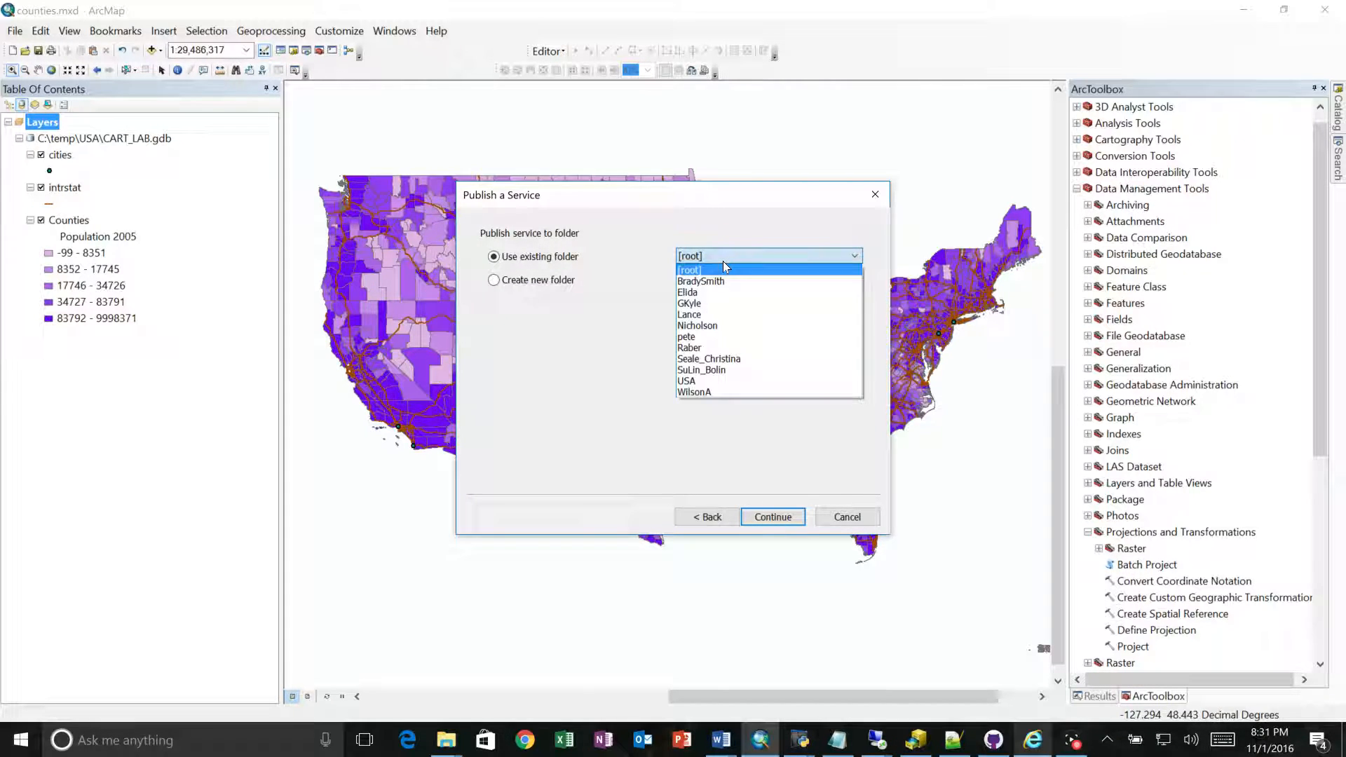
click(713, 349)
click(771, 516)
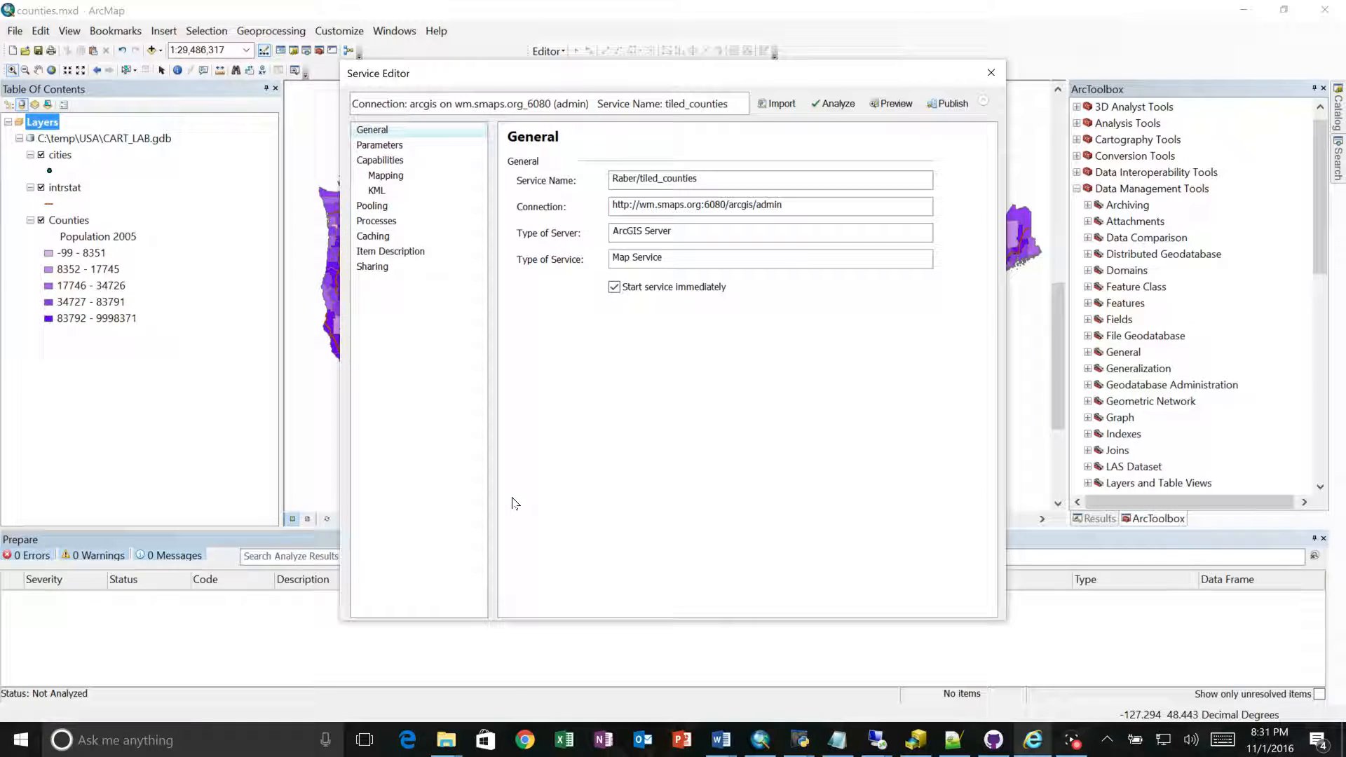
Step: Set the map service to draw using tiles from a cache with the ArcGIS Online / Bing Maps / Google Maps tiling scheme
click(390, 241)
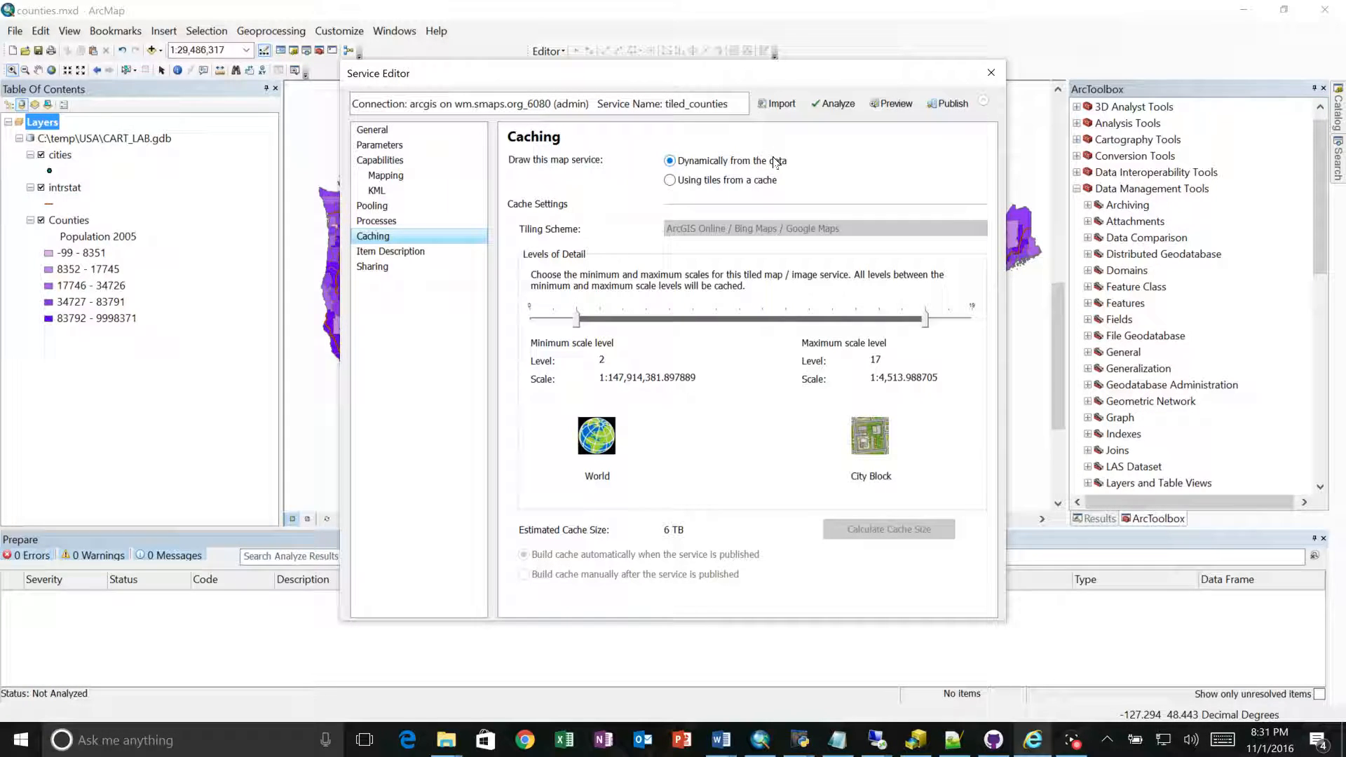
click(670, 181)
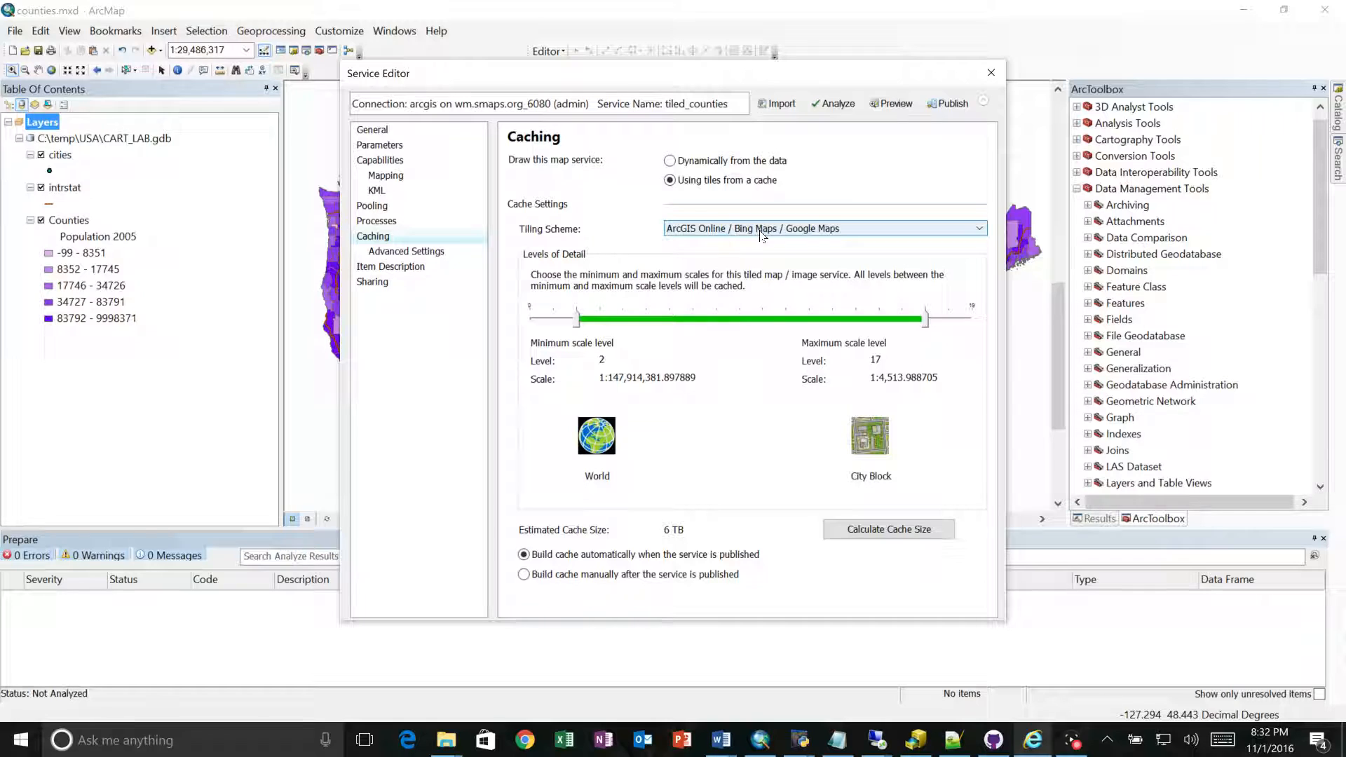
click(823, 234)
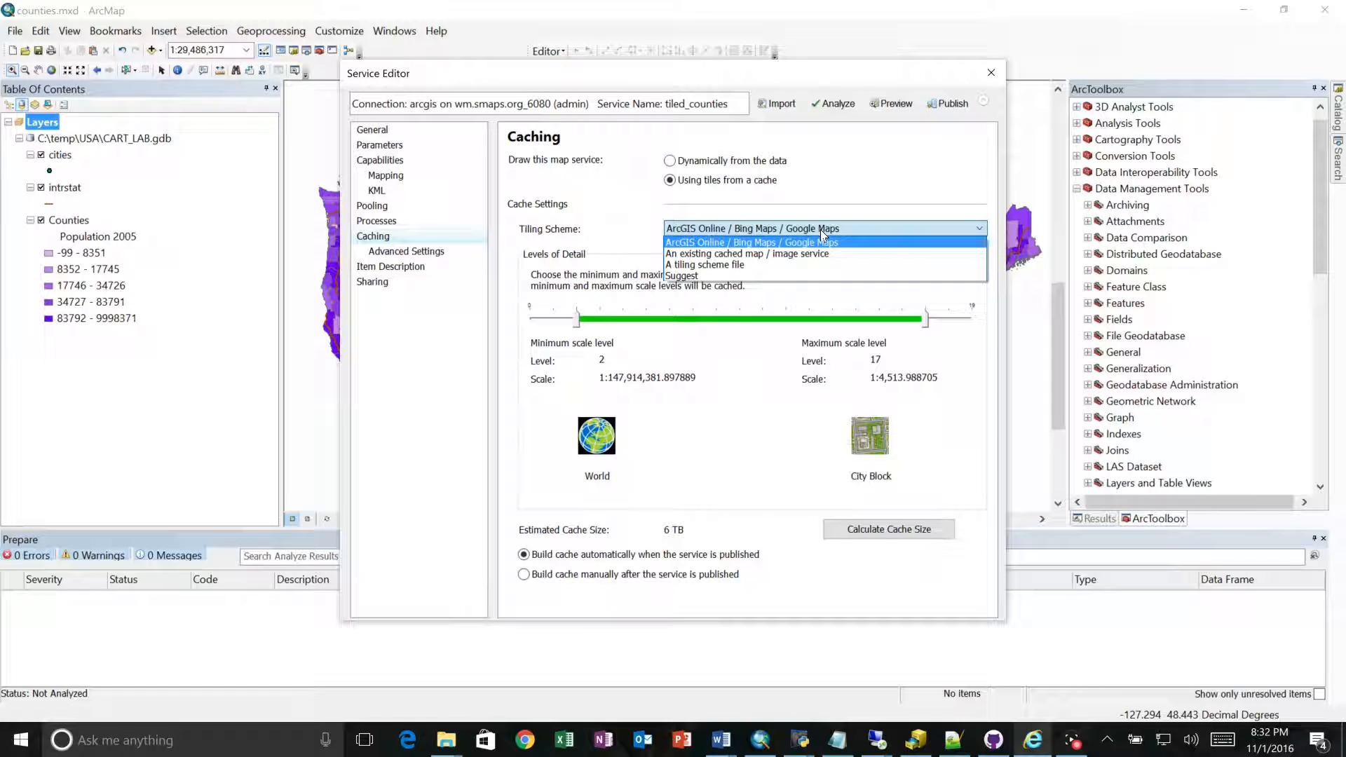
click(822, 233)
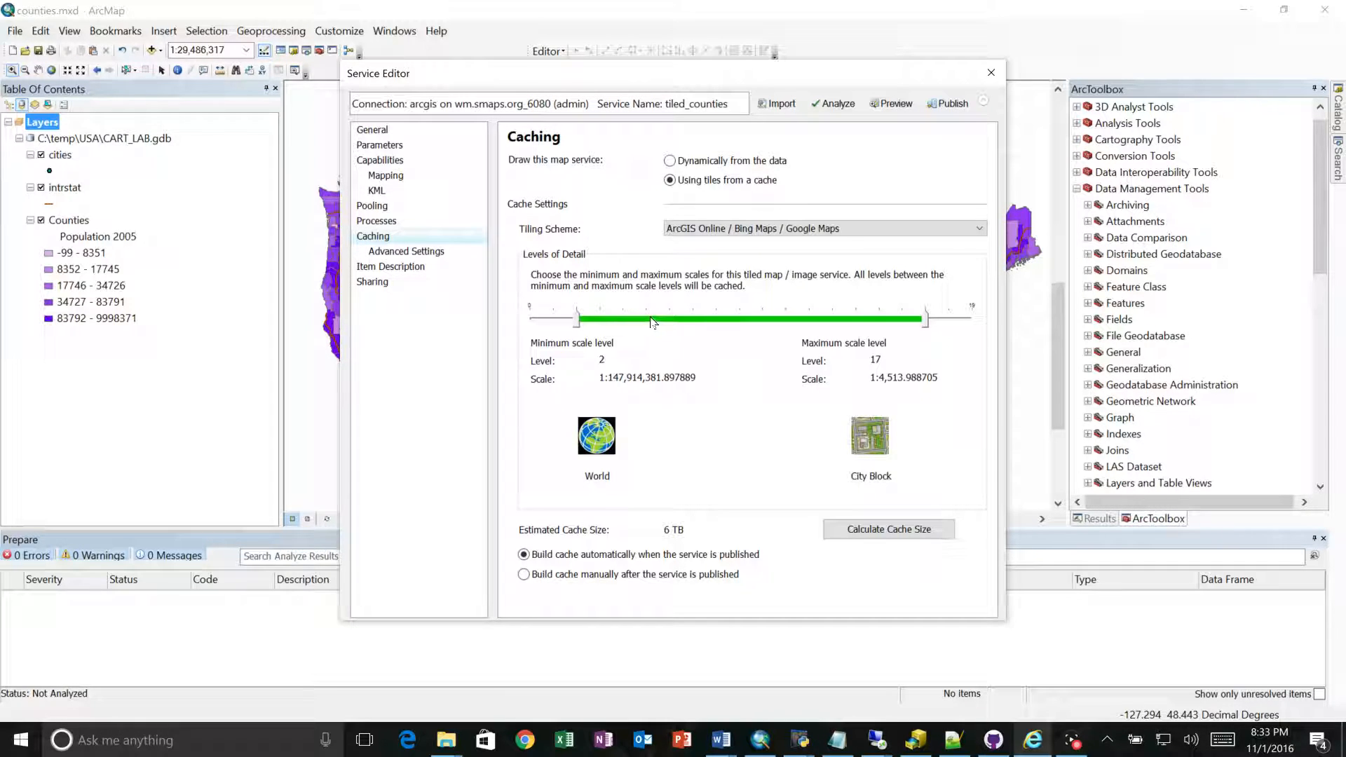
Step: Try maximum scale levels 18 and 3, set it to level 19, and choose to build the cache manually after publishing
click(940, 323)
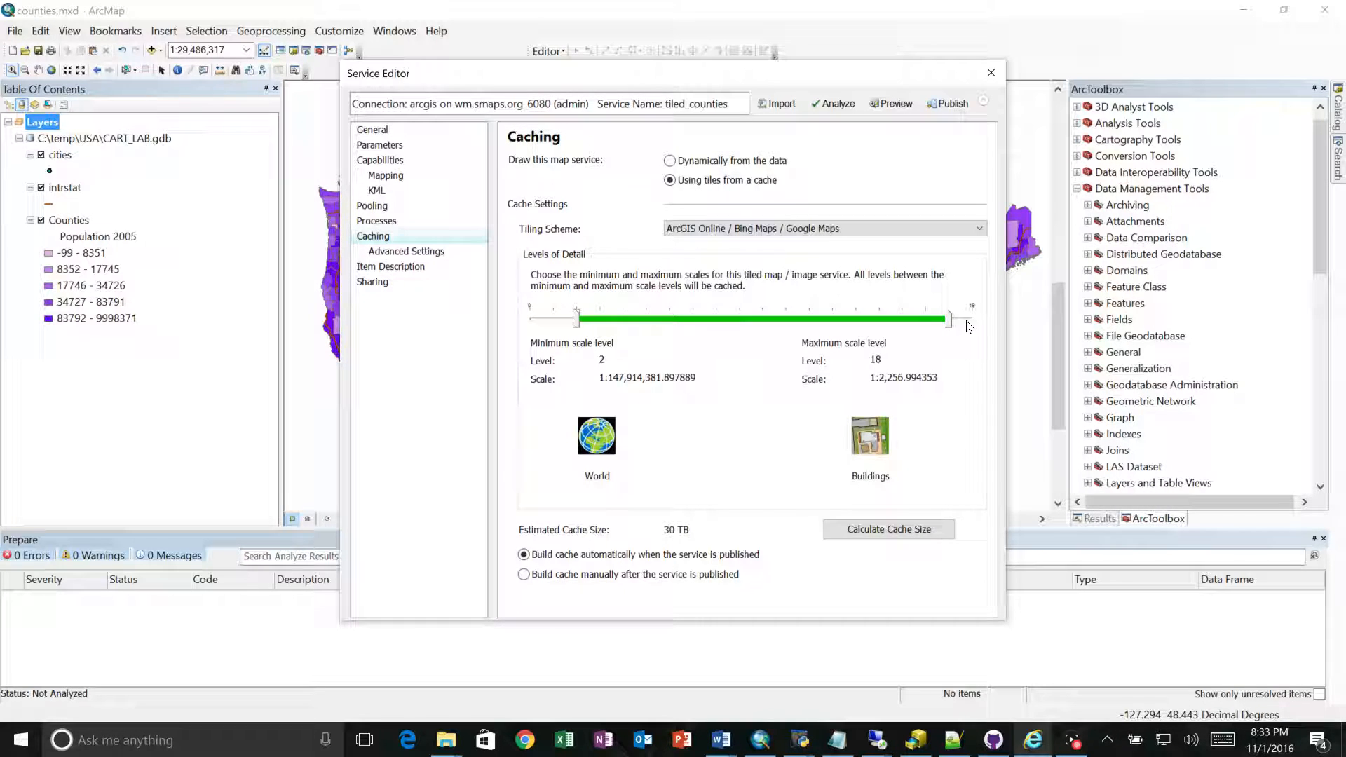
drag(949, 321, 616, 319)
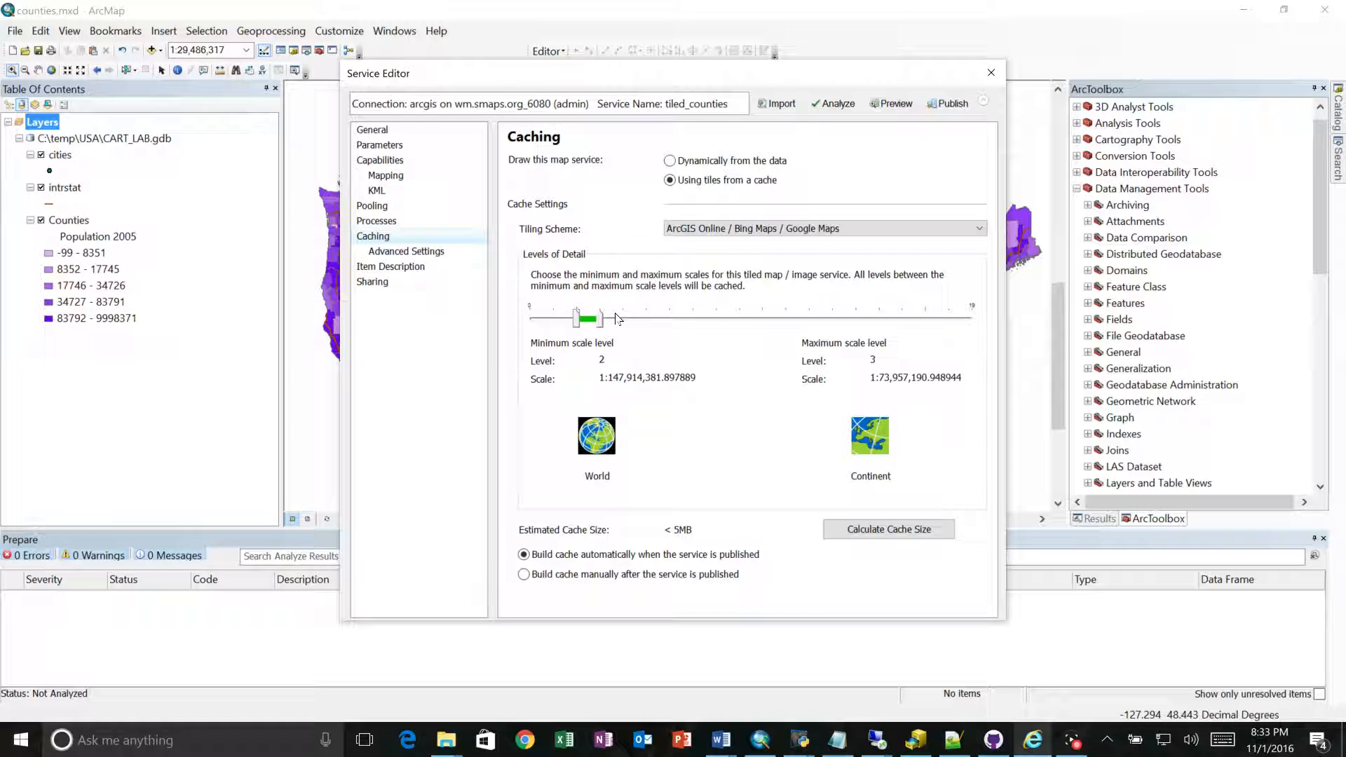
drag(617, 318, 983, 322)
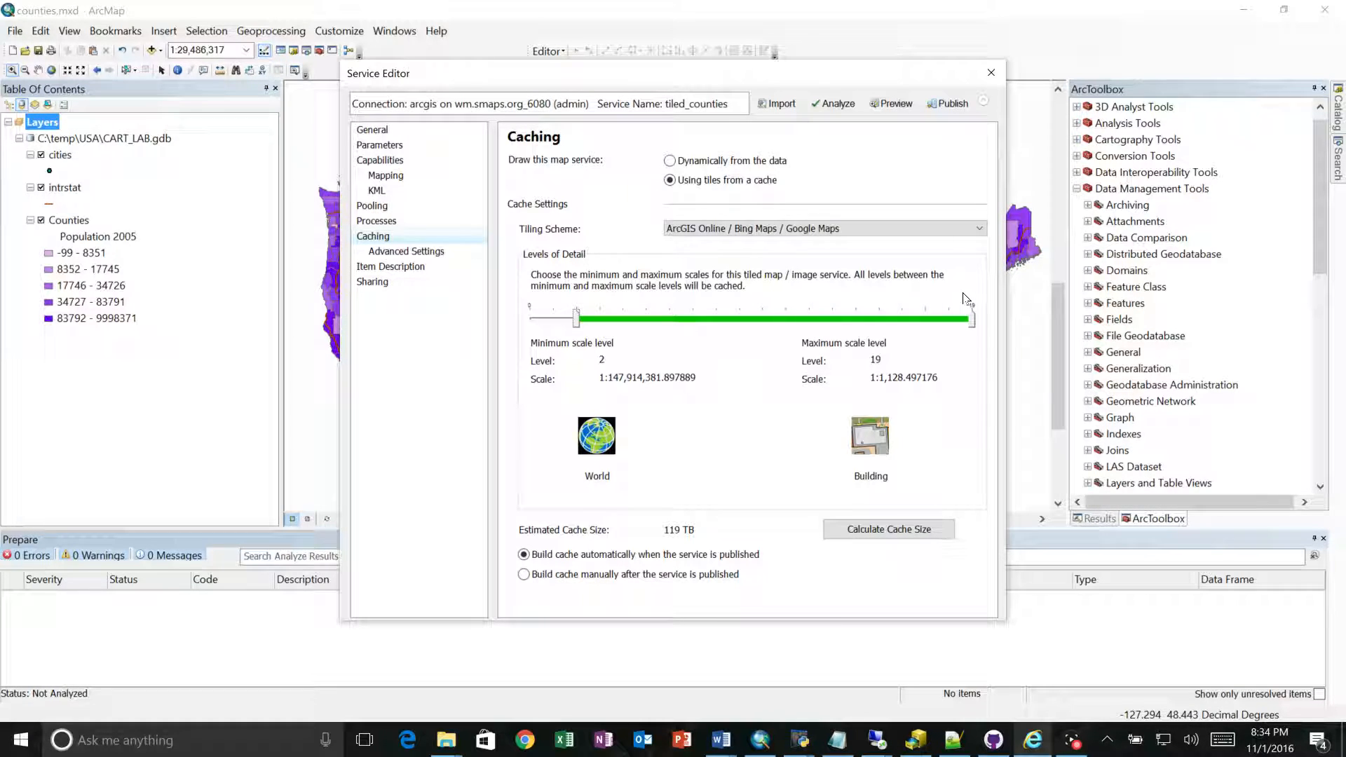
click(539, 575)
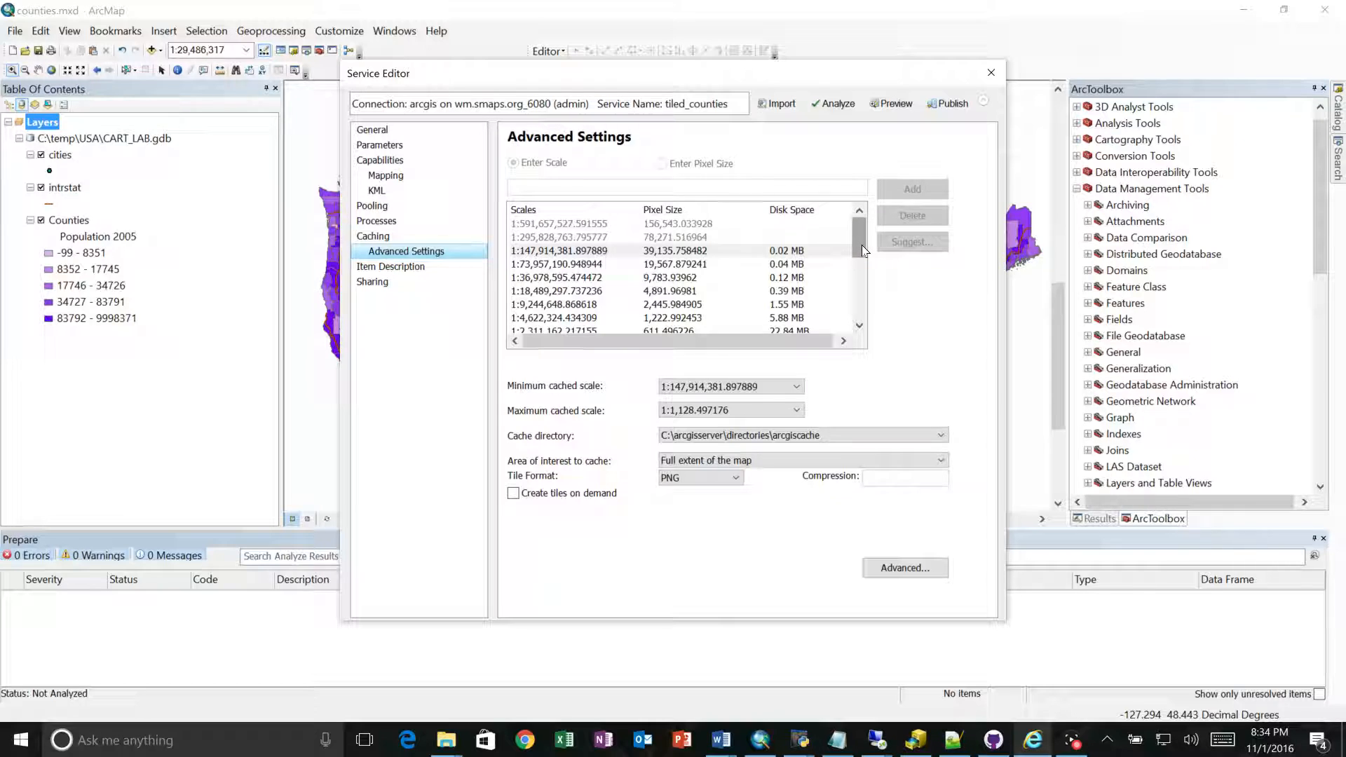
Step: Compare the disk space per scale in the advanced caching settings and set the maximum cached scale to 1:36,111.909643
click(738, 265)
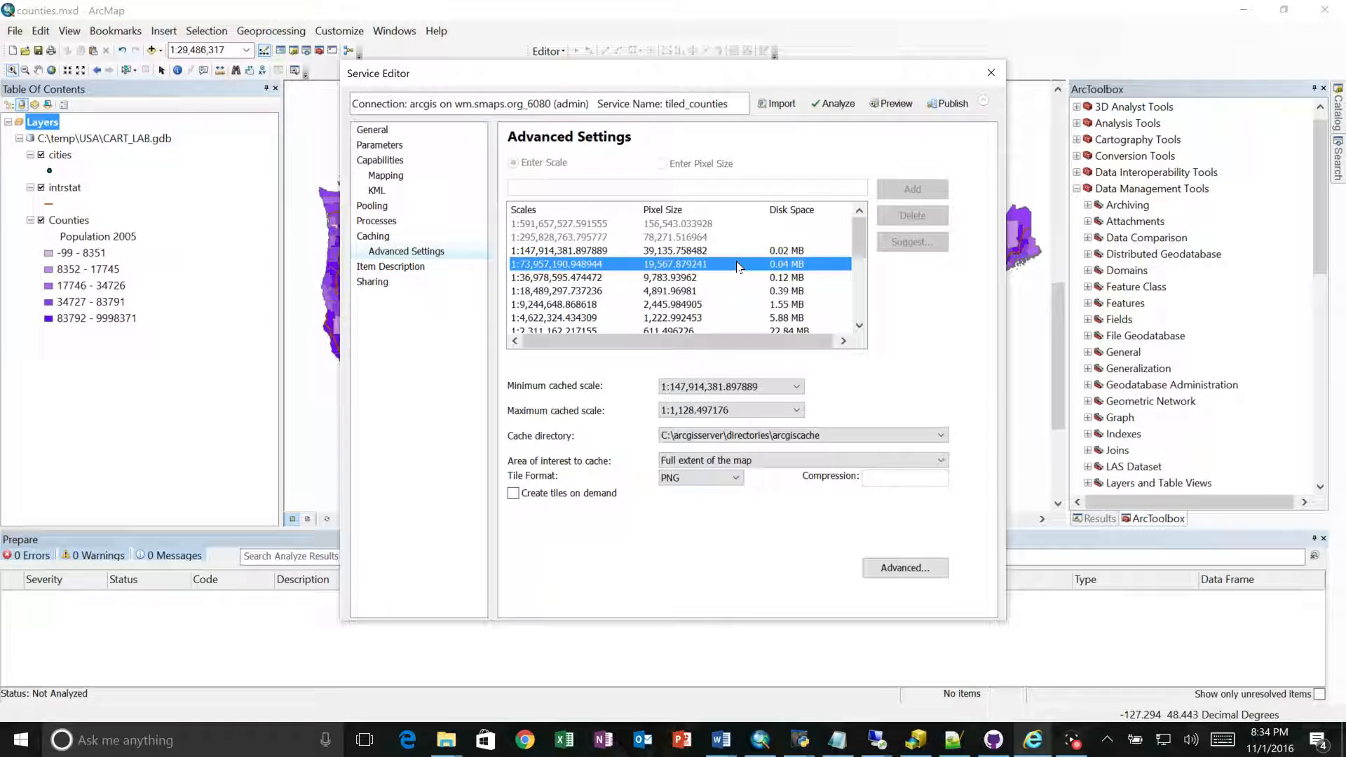
drag(860, 242, 859, 325)
click(723, 319)
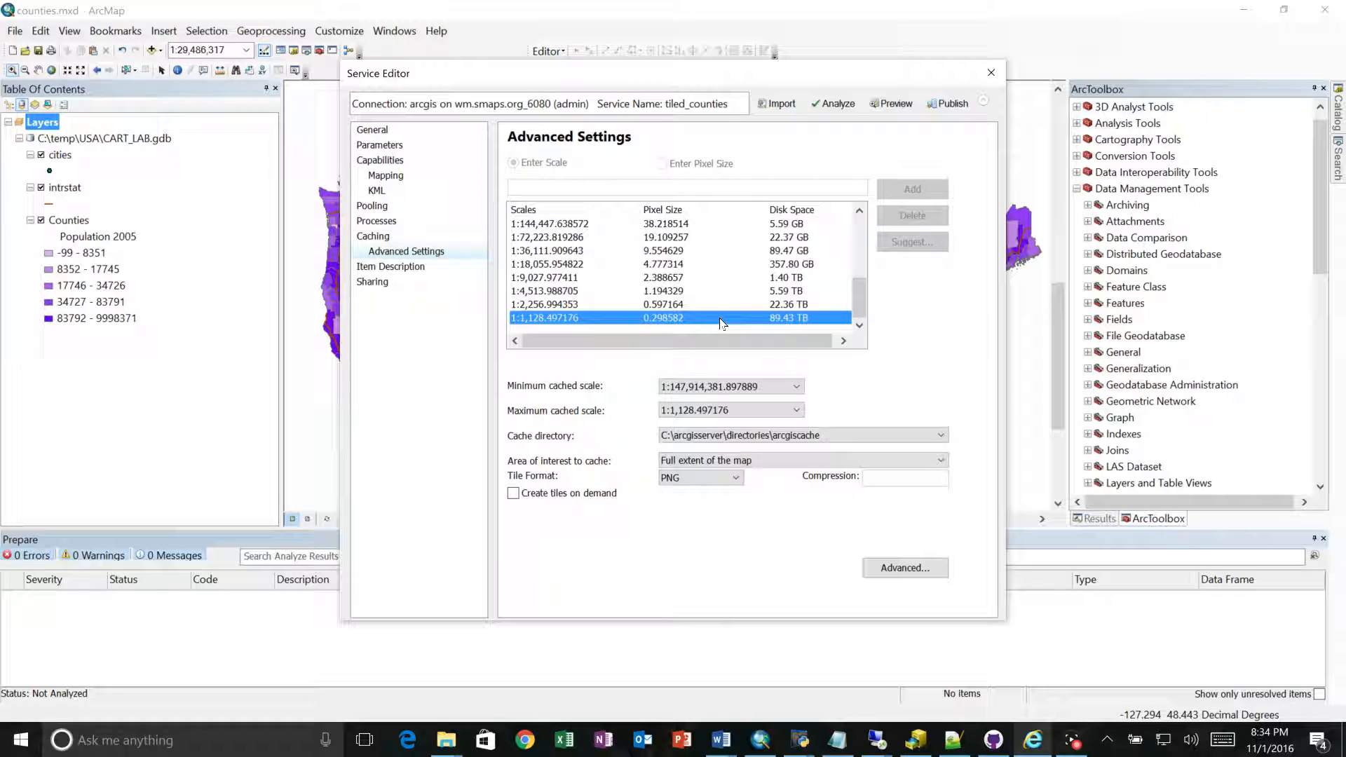
scroll(734, 280, up, 5)
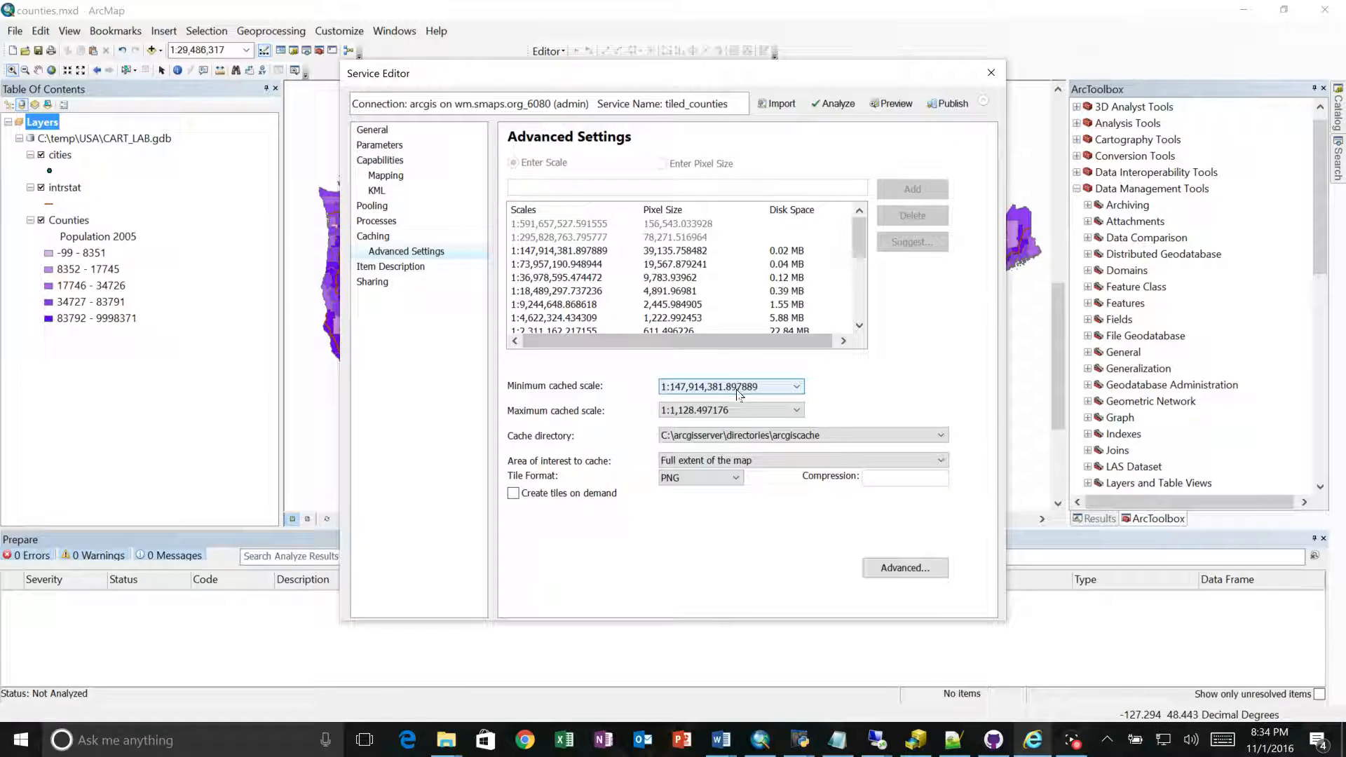
click(728, 413)
click(736, 582)
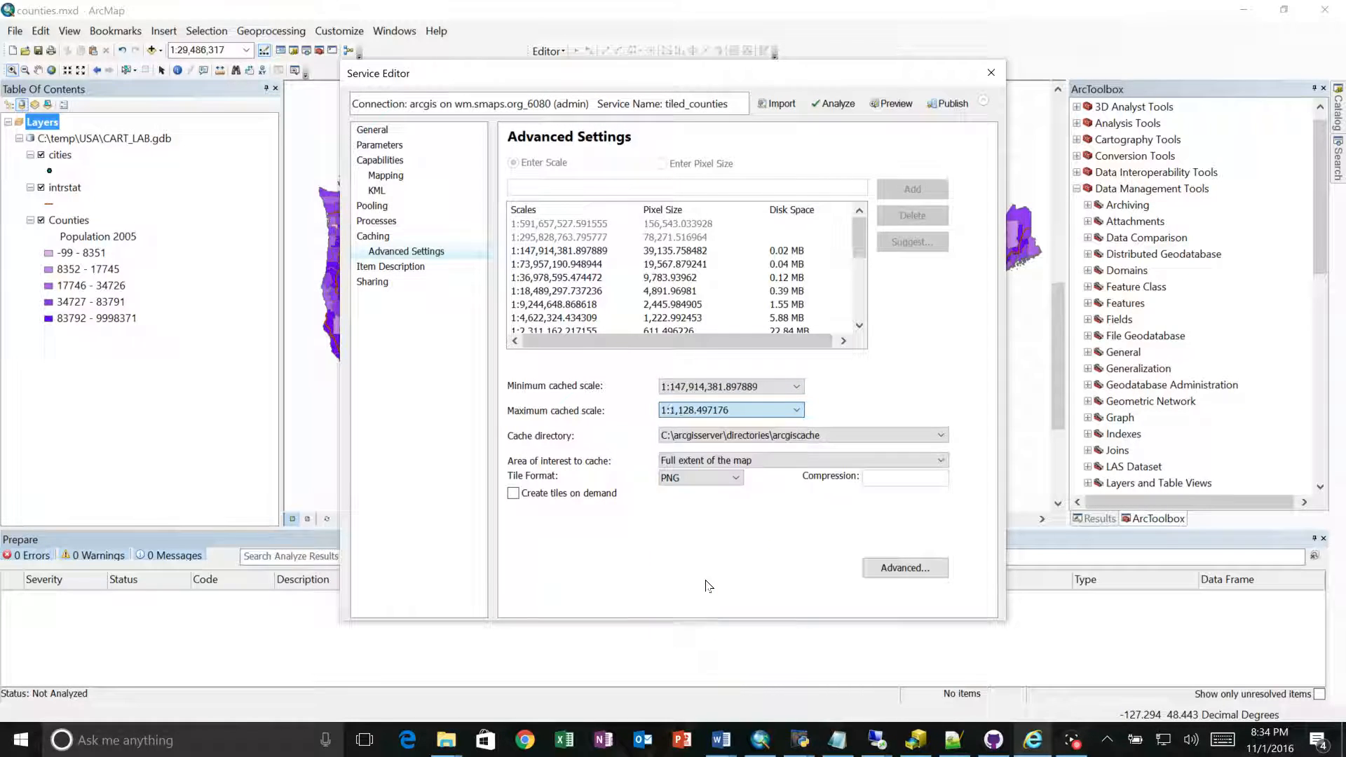
scroll(859, 302, down, 5)
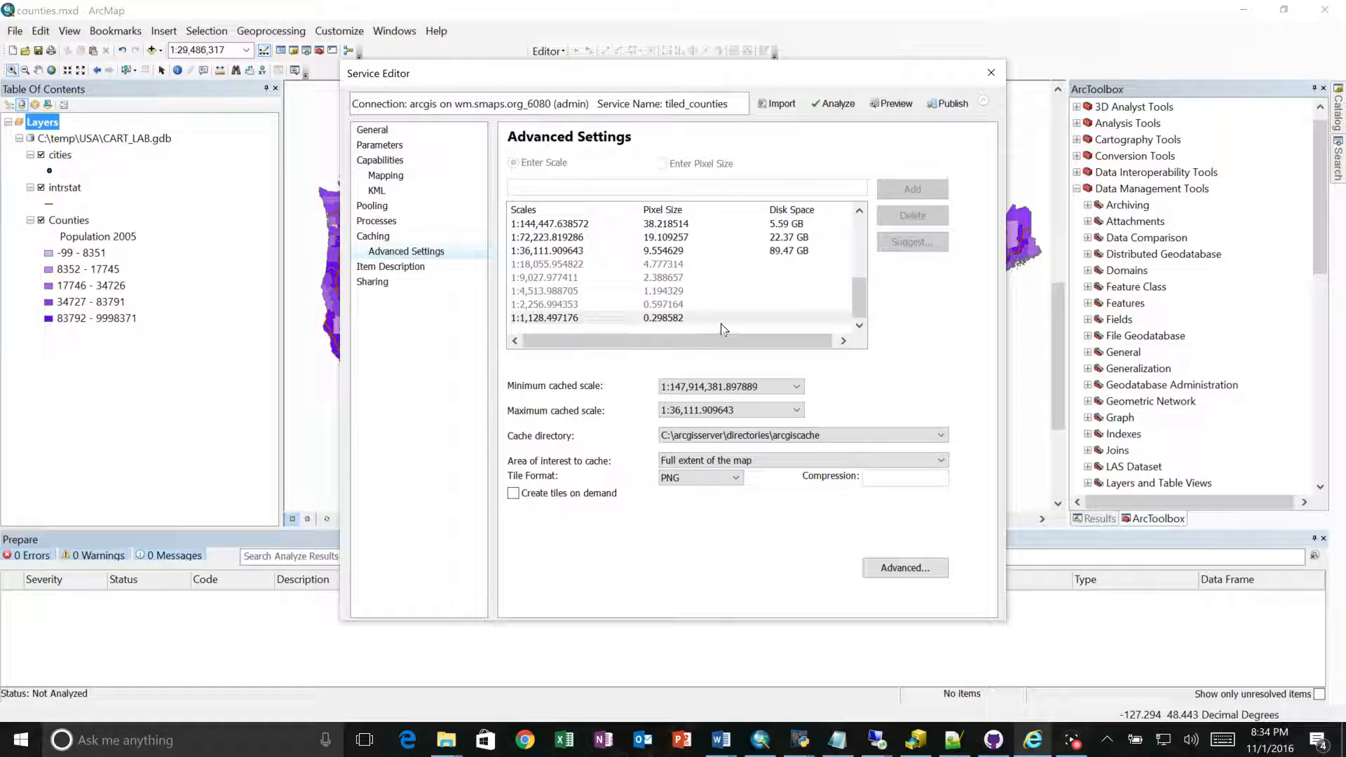
click(704, 294)
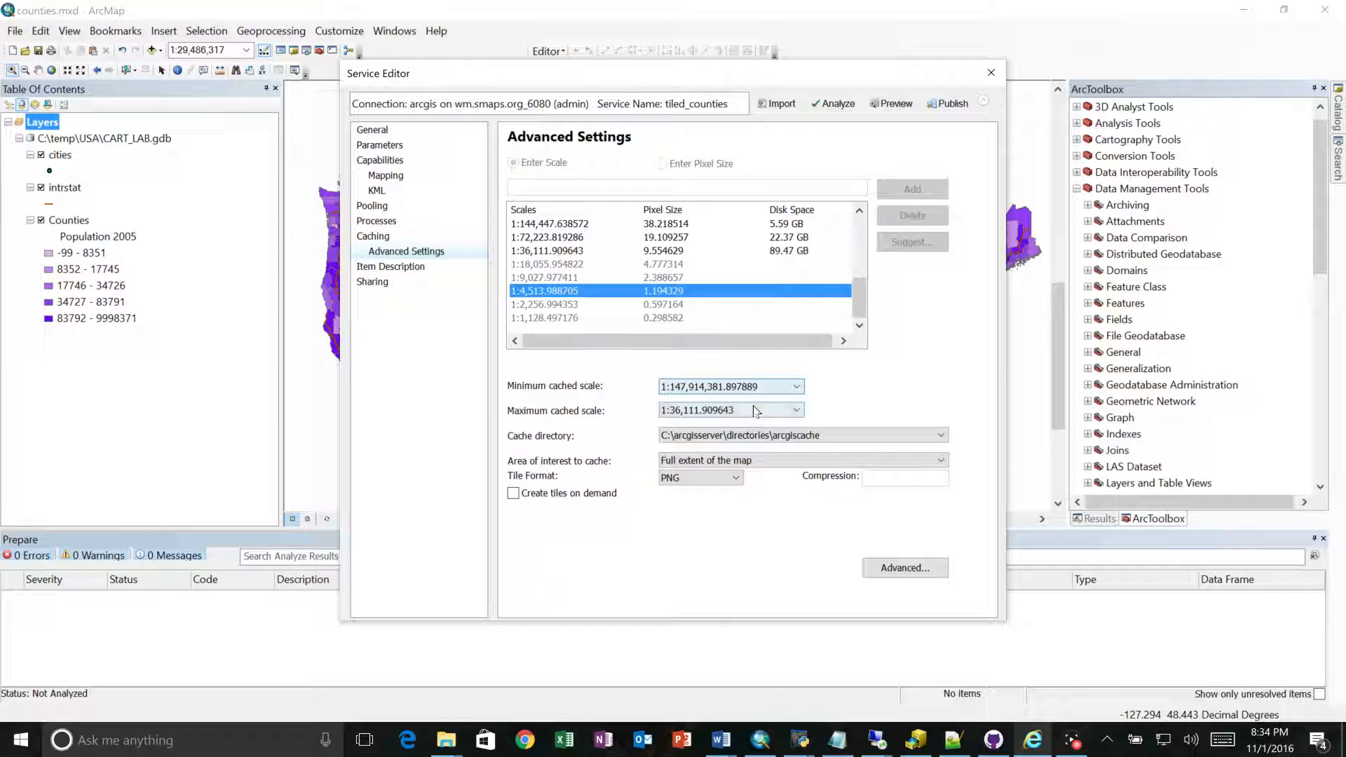
Step: Set the maximum cached scale to 1:4,622,324.434309 and check the disk space of the cached scales
click(726, 410)
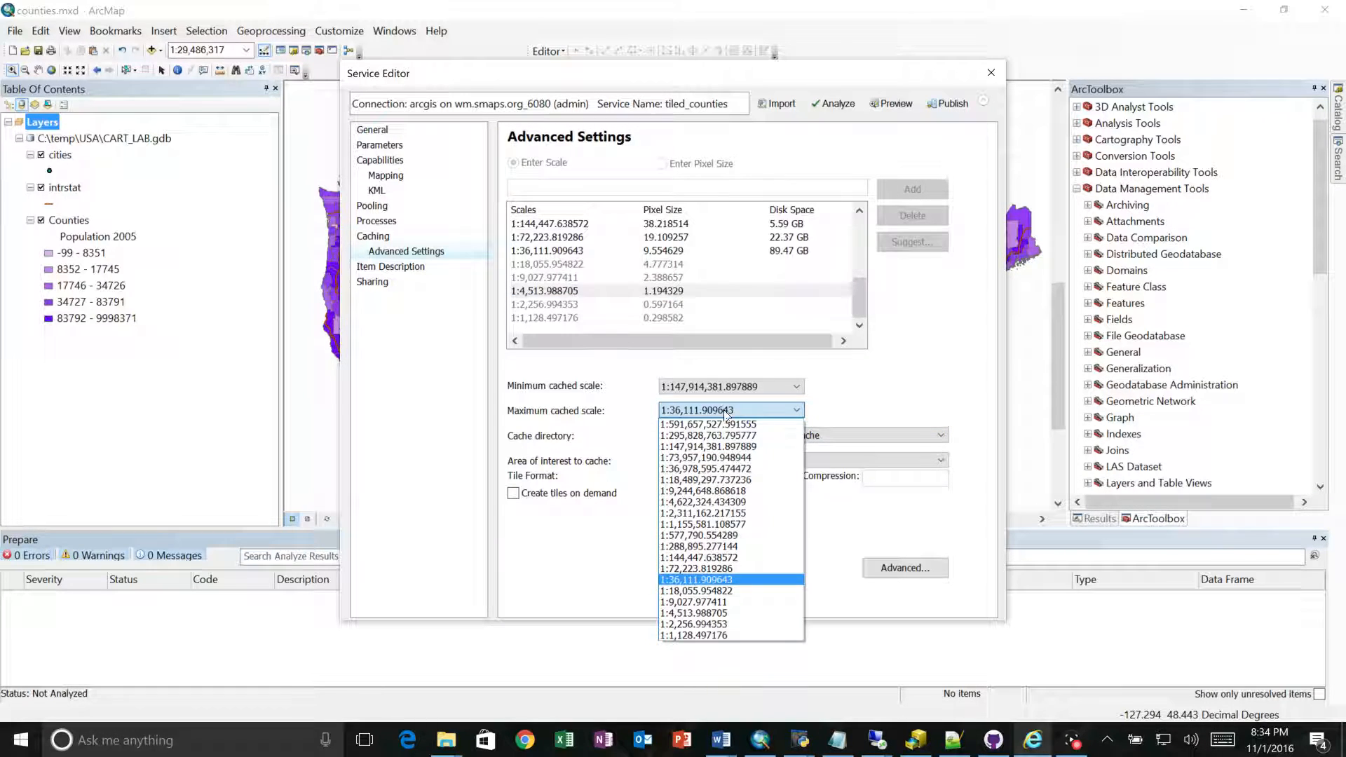
click(709, 506)
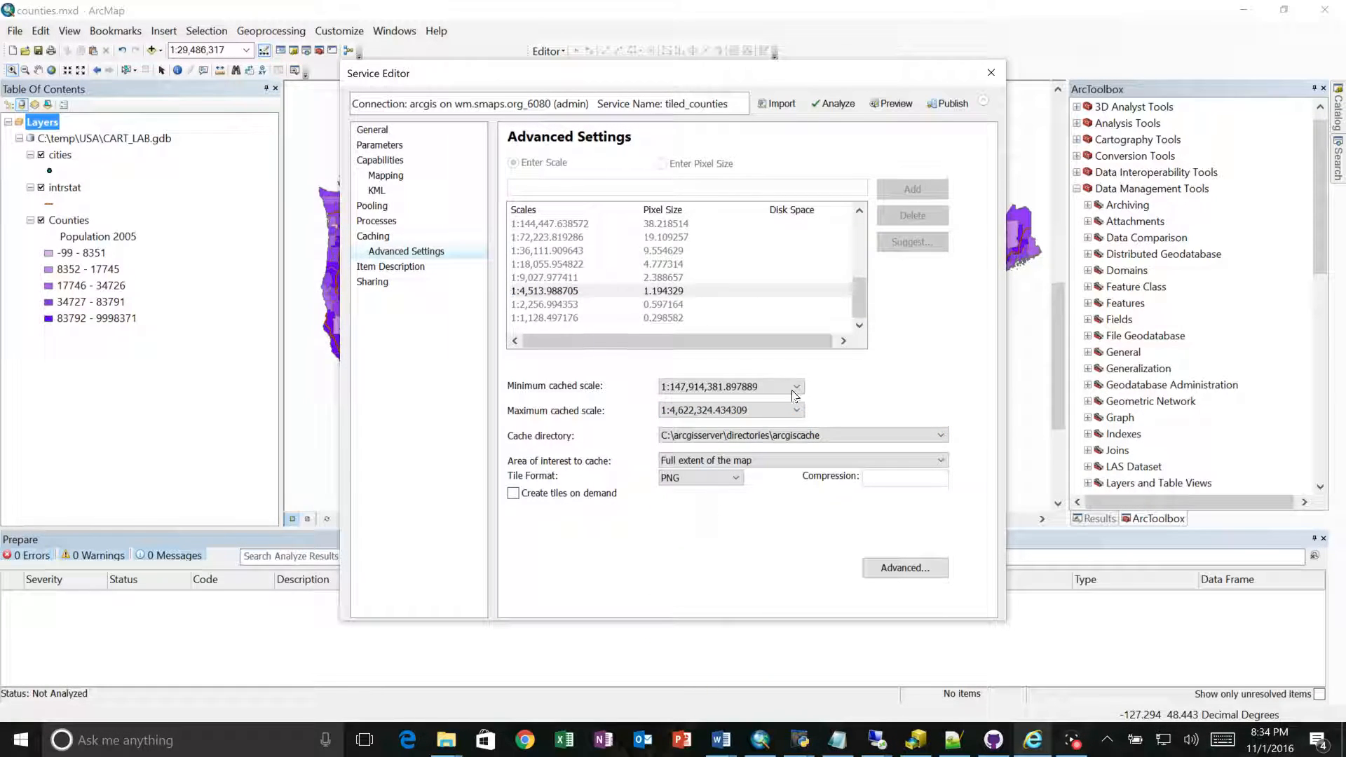
drag(859, 309, 860, 238)
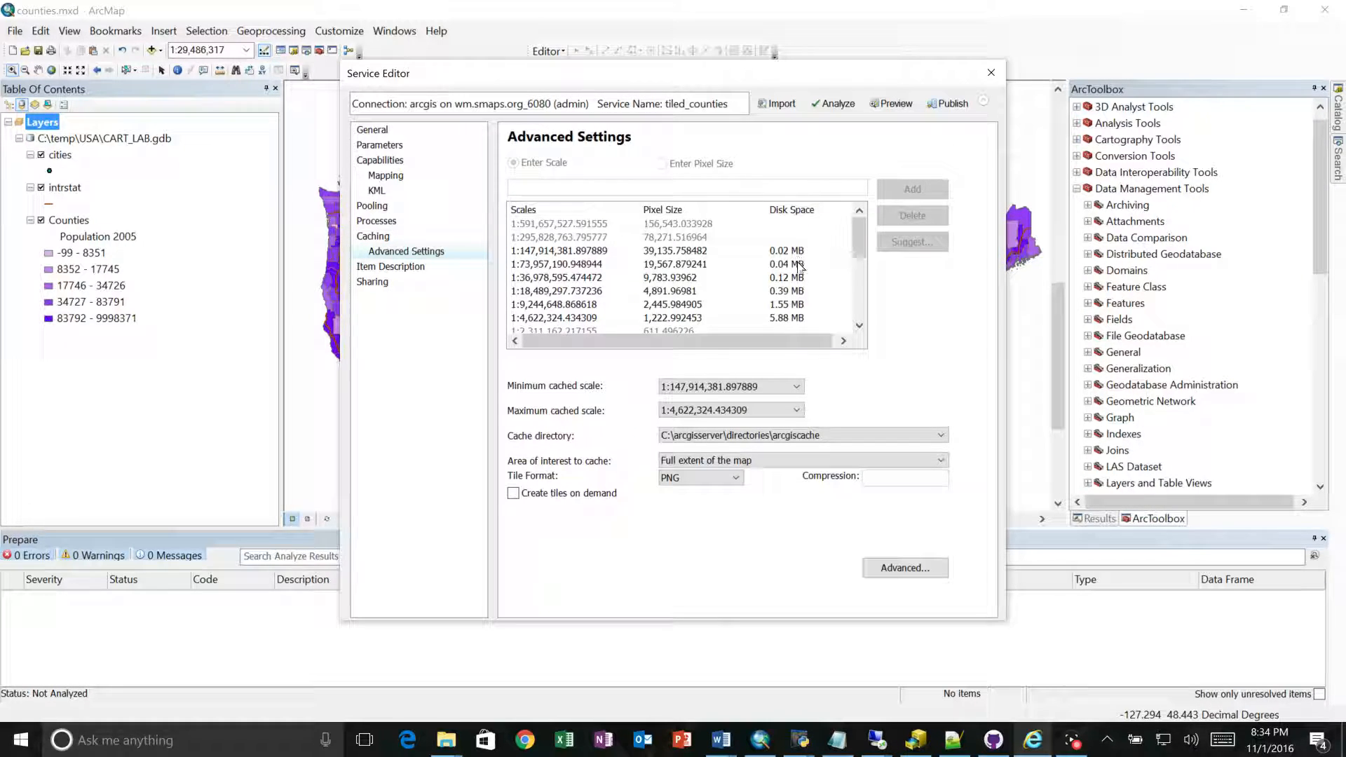
Step: Try to set the minimum cached scale to 1:1,128.497176
click(778, 391)
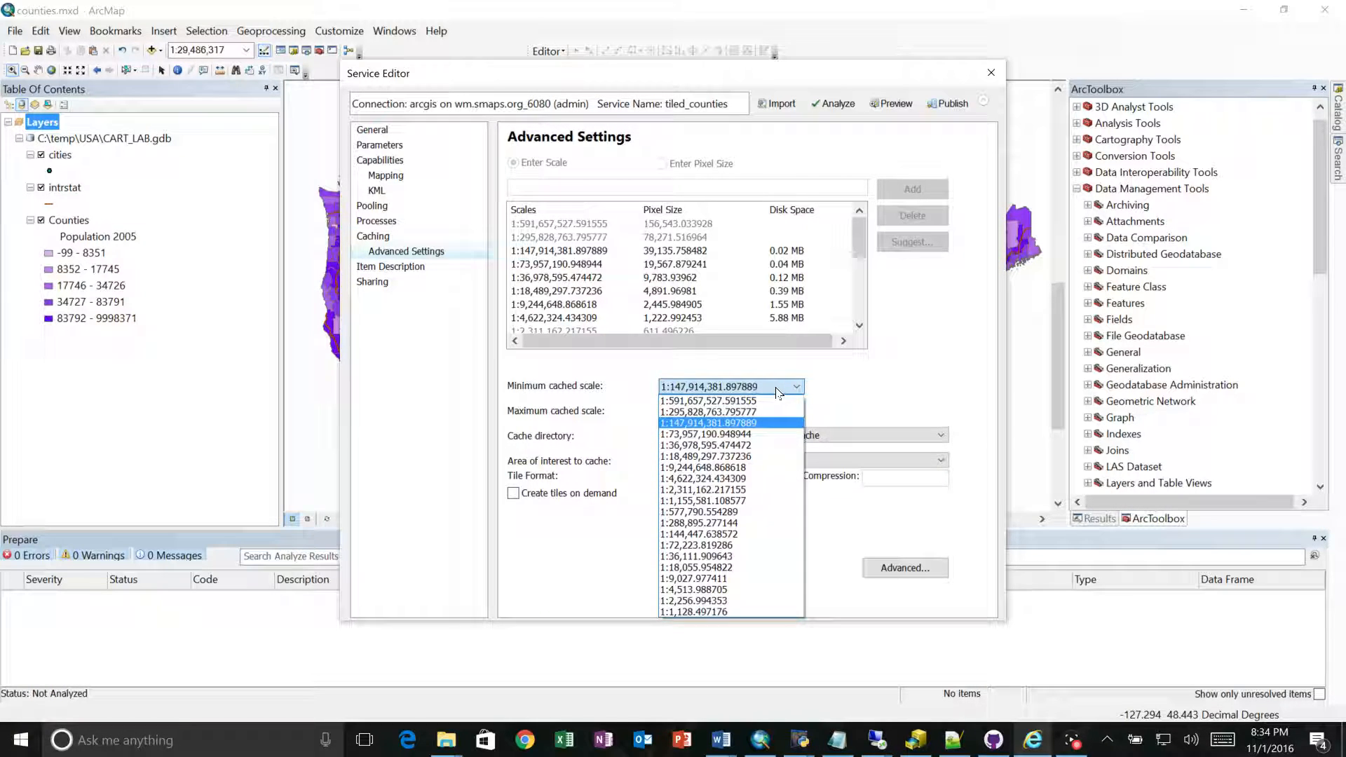
click(726, 609)
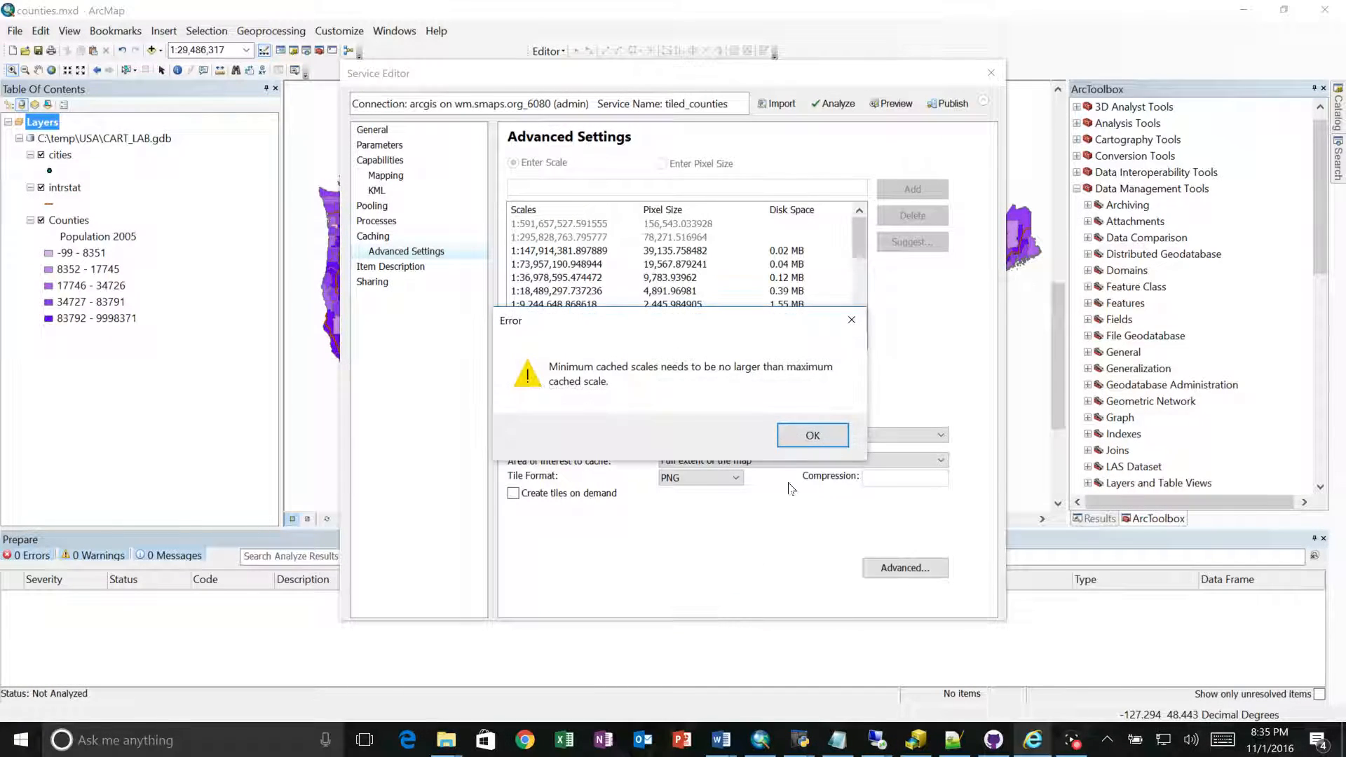
click(814, 435)
Step: Try to set the maximum cached scale to 1:591,657,527.591555 with the minimum cached scale at 1:1,128.497176
drag(857, 250, 857, 300)
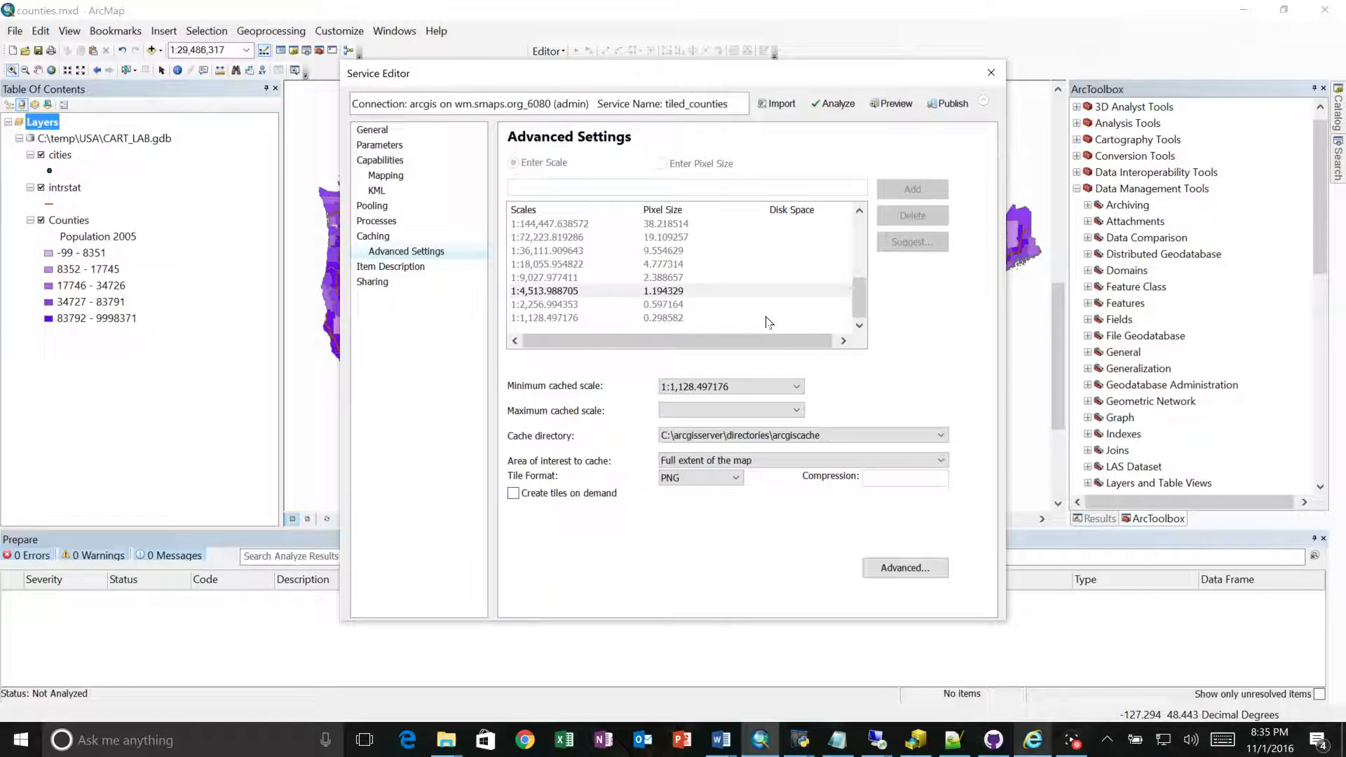
click(743, 304)
click(722, 386)
click(722, 386)
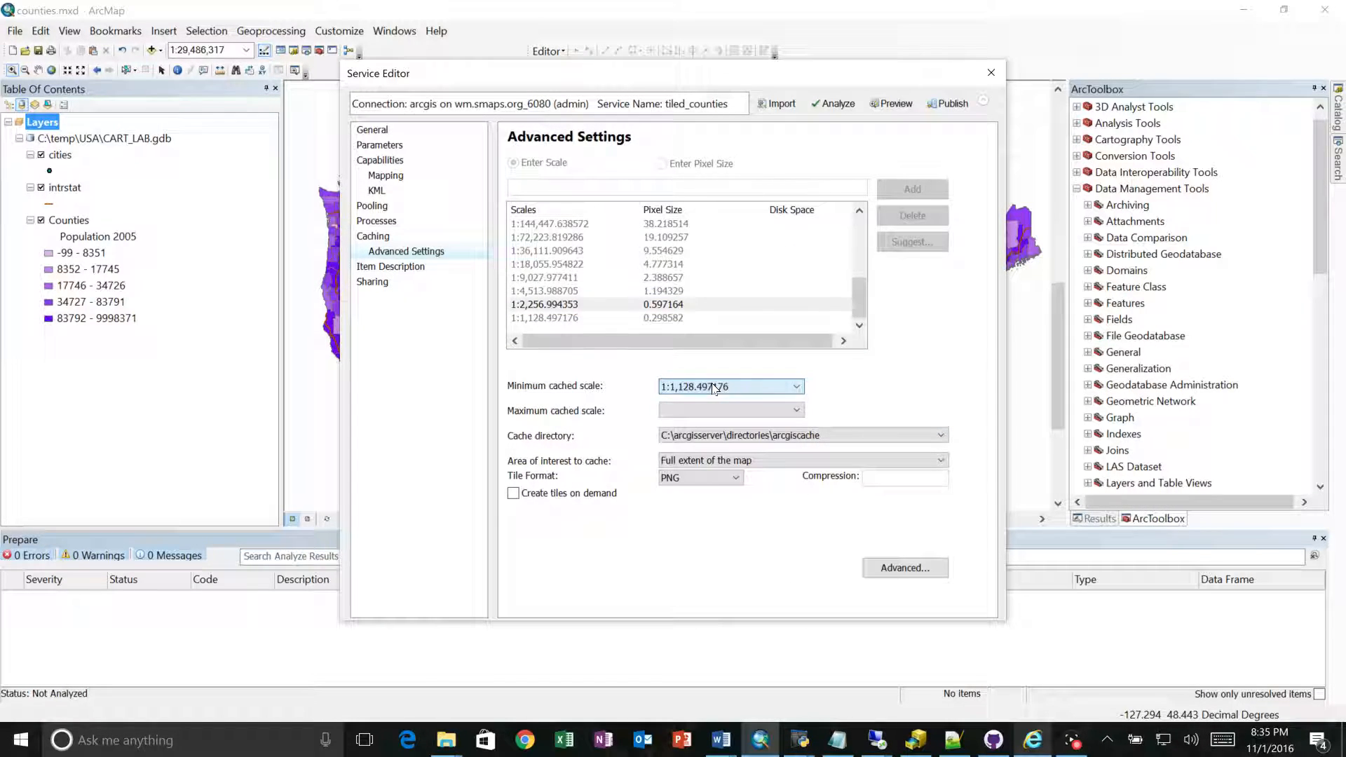
click(715, 410)
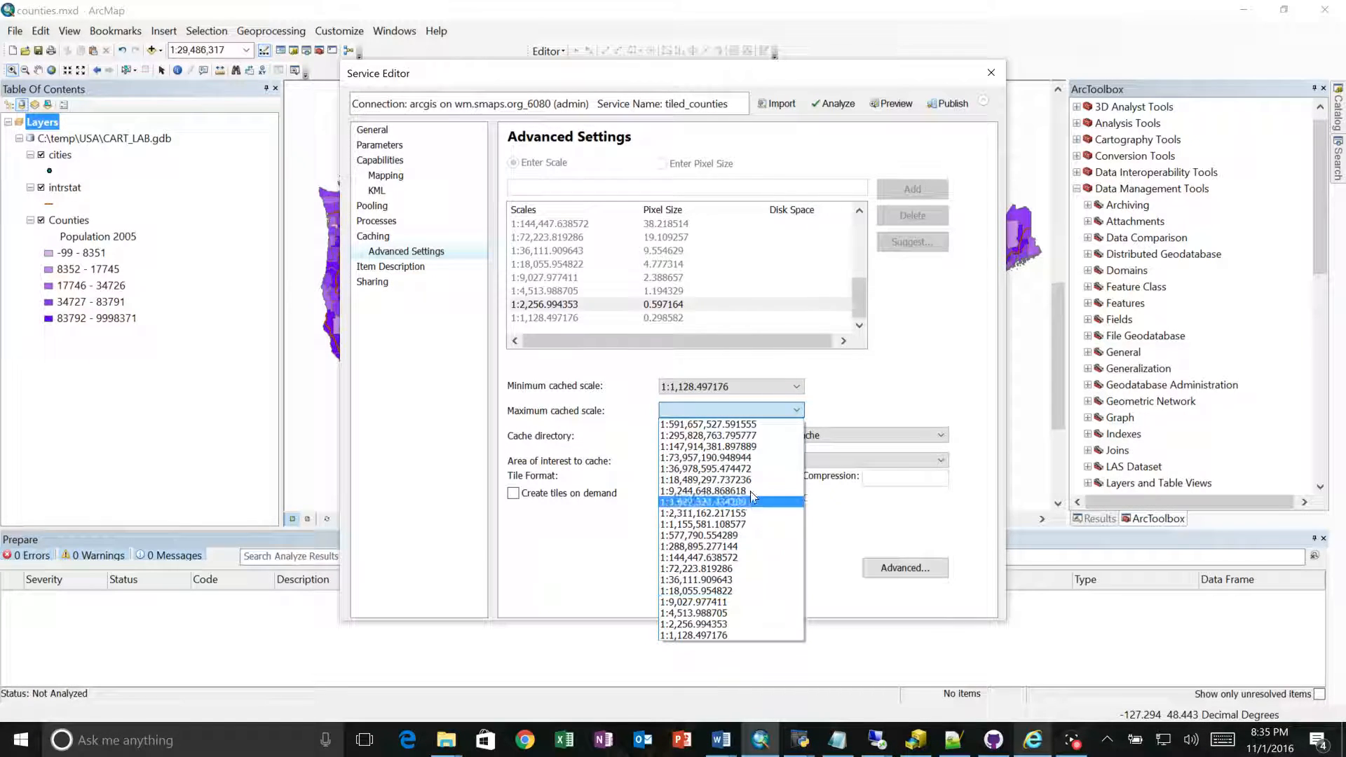
click(745, 424)
click(811, 432)
Step: Set the maximum cached scale to 1:1,128.497176 and enable creating tiles on demand
click(780, 388)
click(780, 387)
click(785, 411)
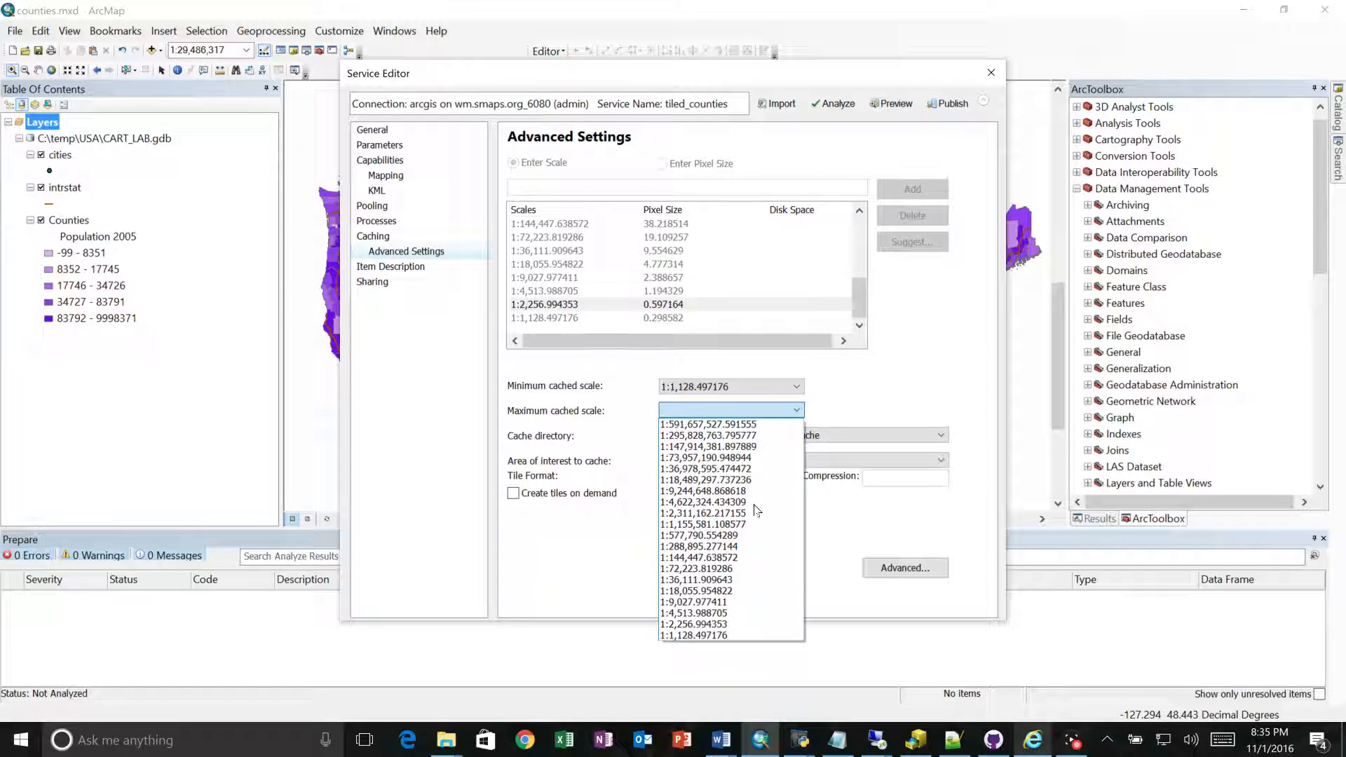
click(731, 635)
drag(855, 291, 862, 342)
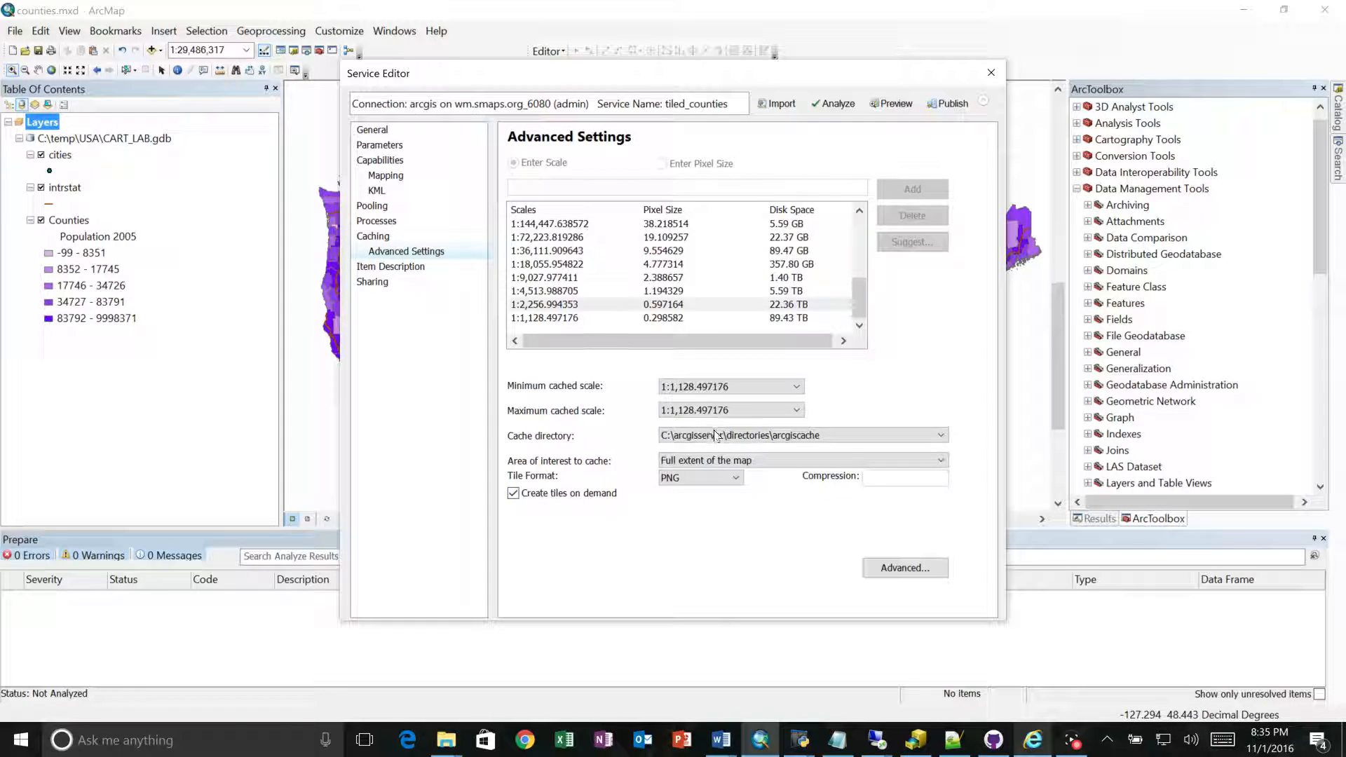
Step: Set the area of interest to cache to the current extent of the map and zoom the map in on the Gulf Coast counties
click(767, 463)
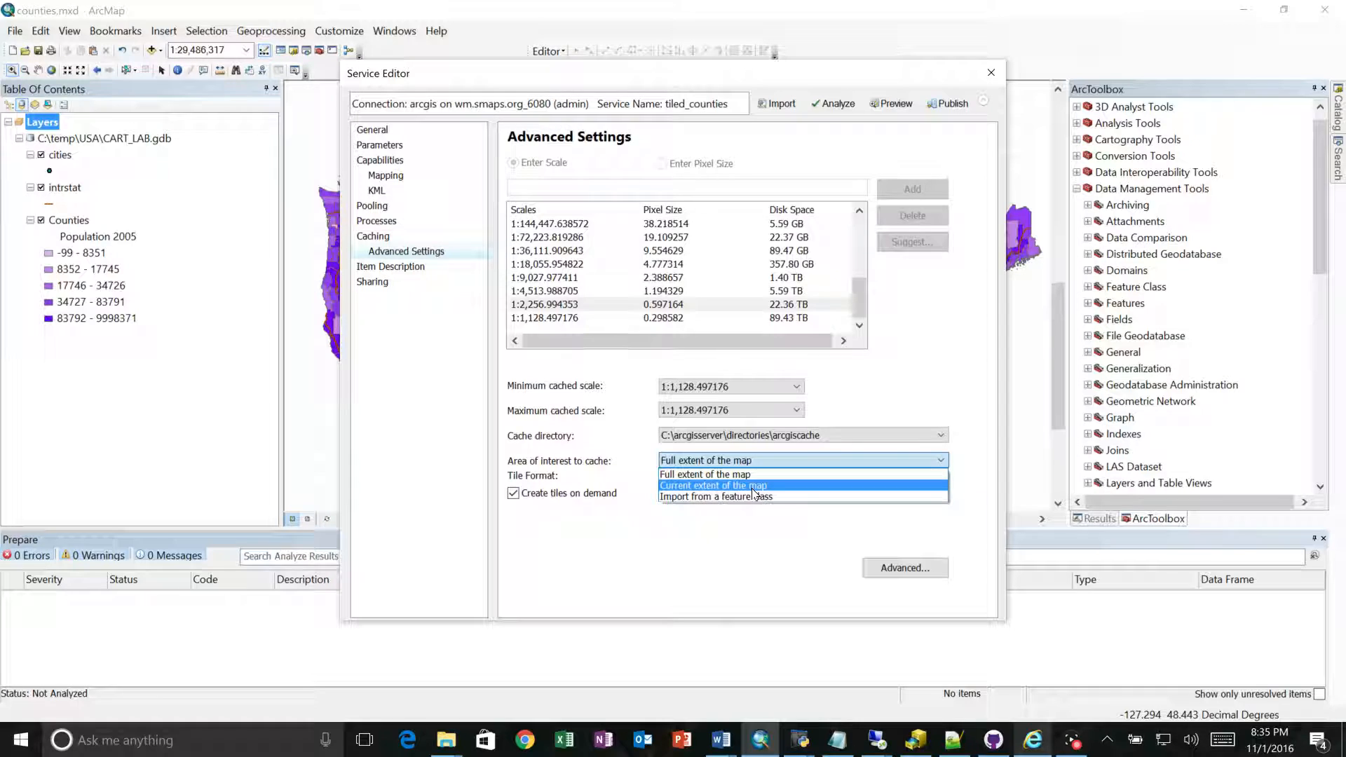
click(753, 487)
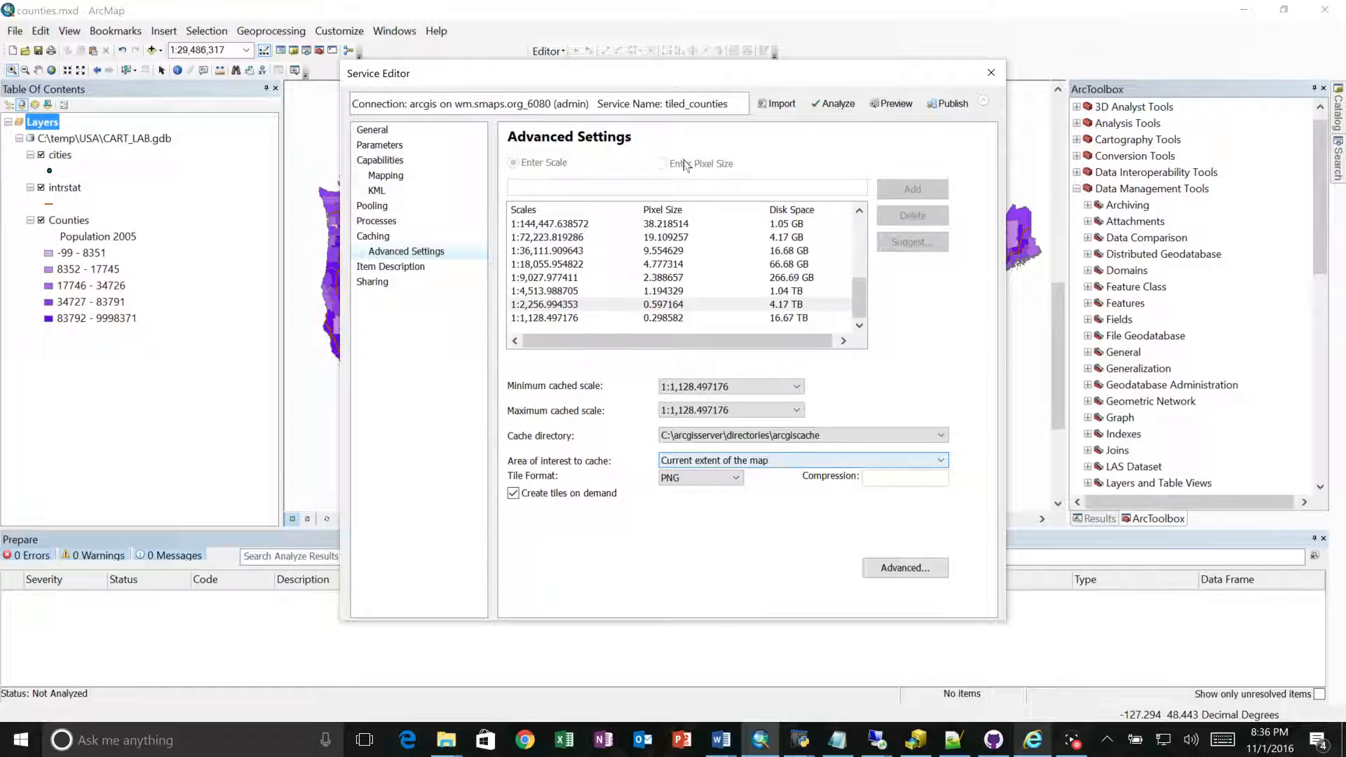
drag(426, 72, 1005, 283)
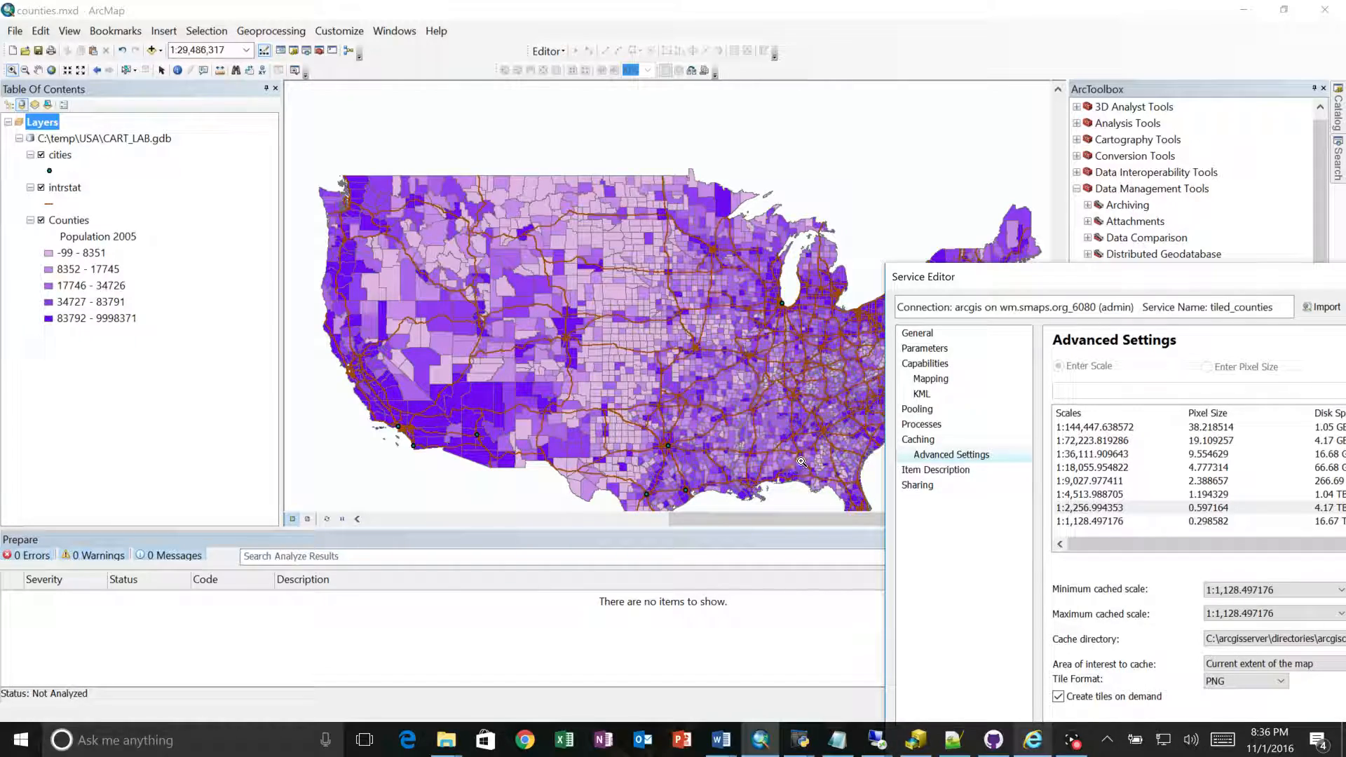
drag(1048, 283, 1160, 268)
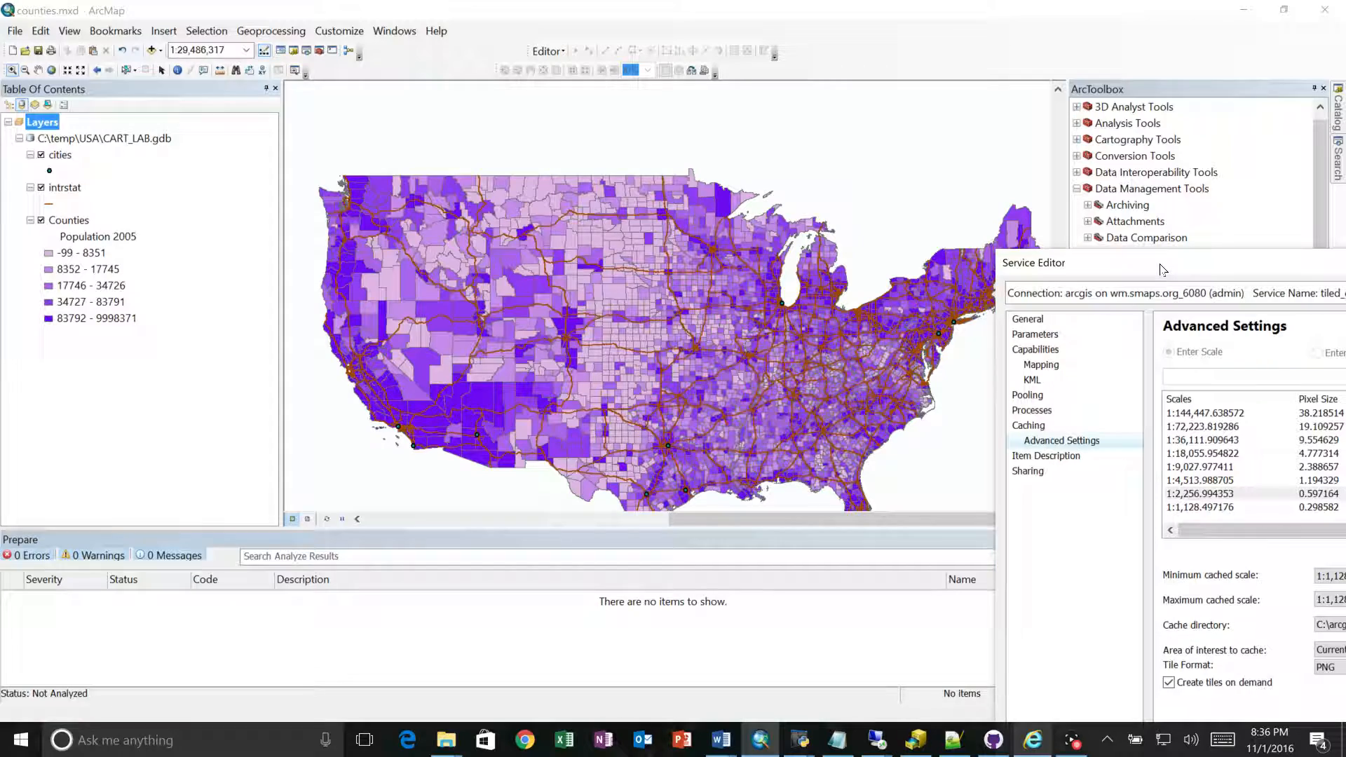
drag(722, 419, 795, 489)
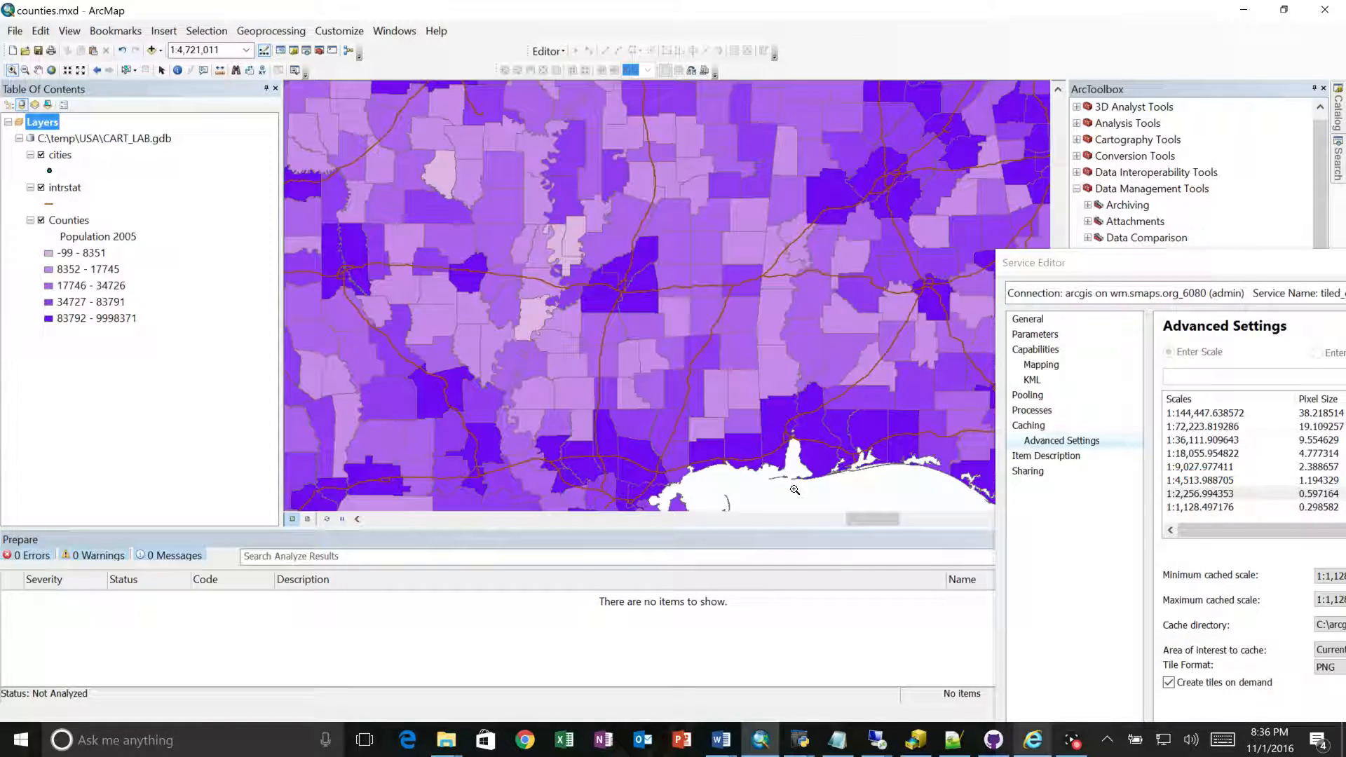
drag(1127, 266, 466, 129)
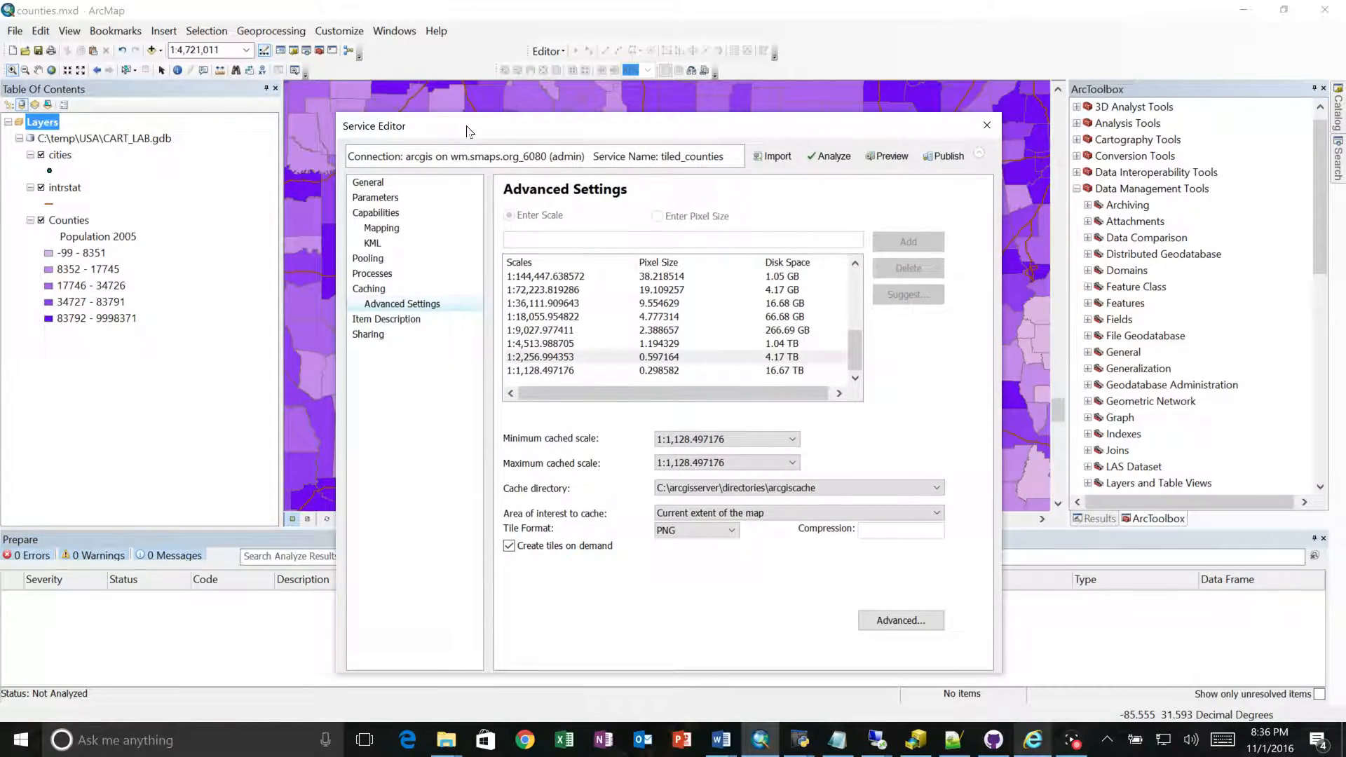
Step: Switch the area of interest to cache to the full extent of the map and back to the current extent
click(706, 514)
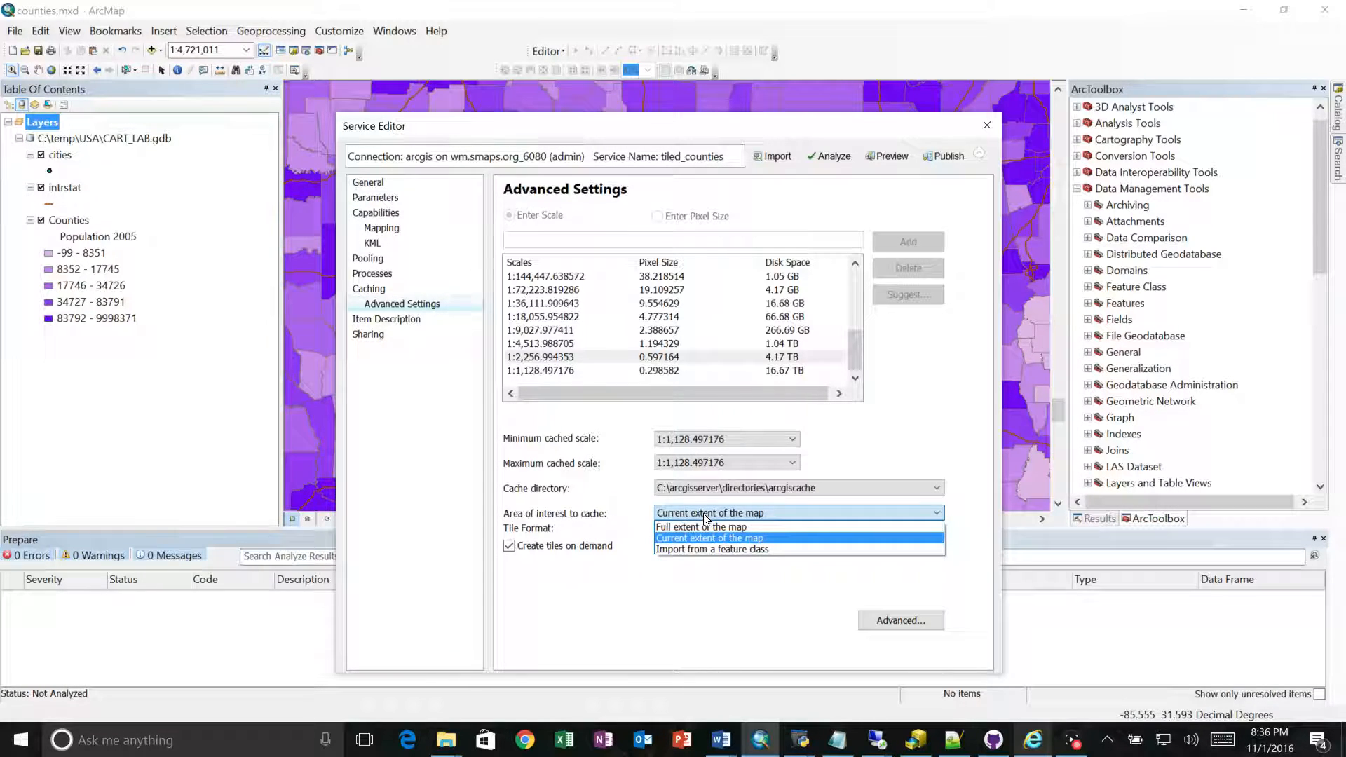
click(705, 527)
click(706, 514)
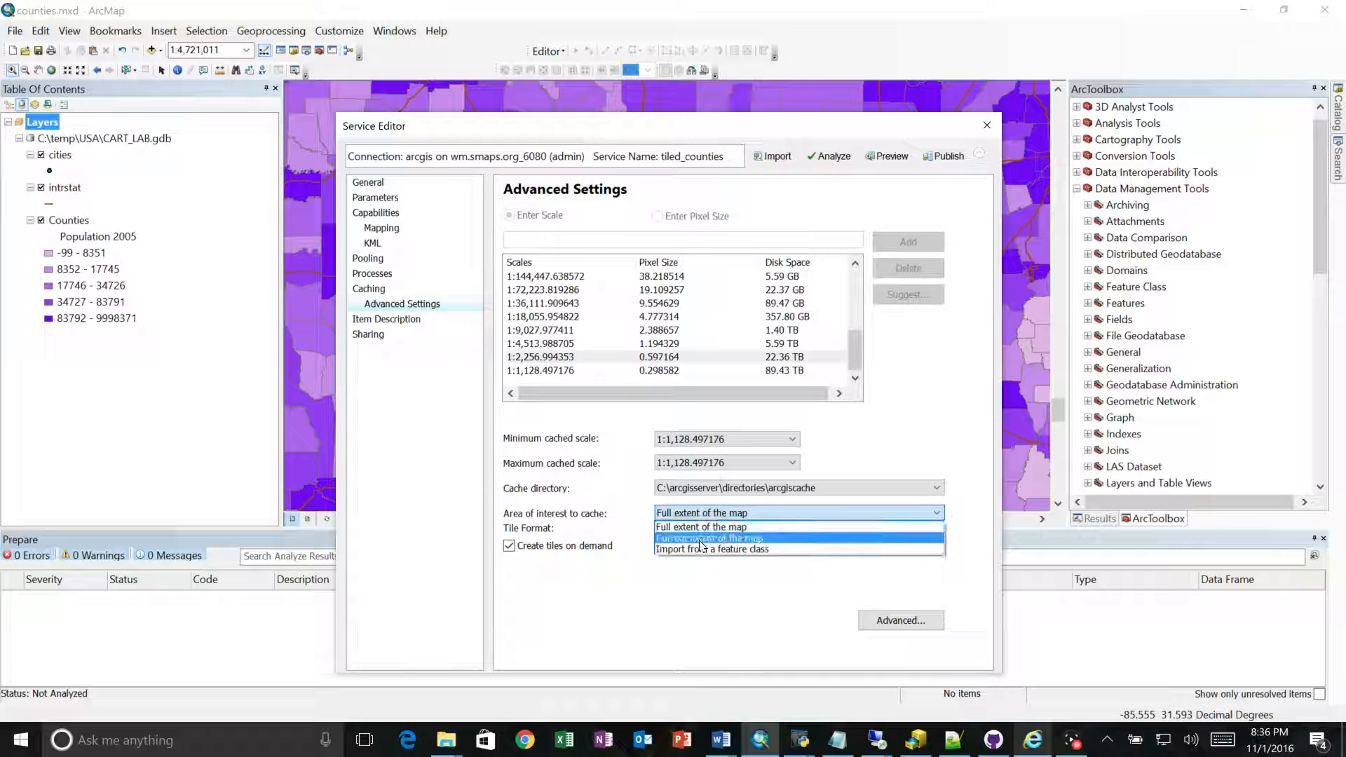
click(708, 538)
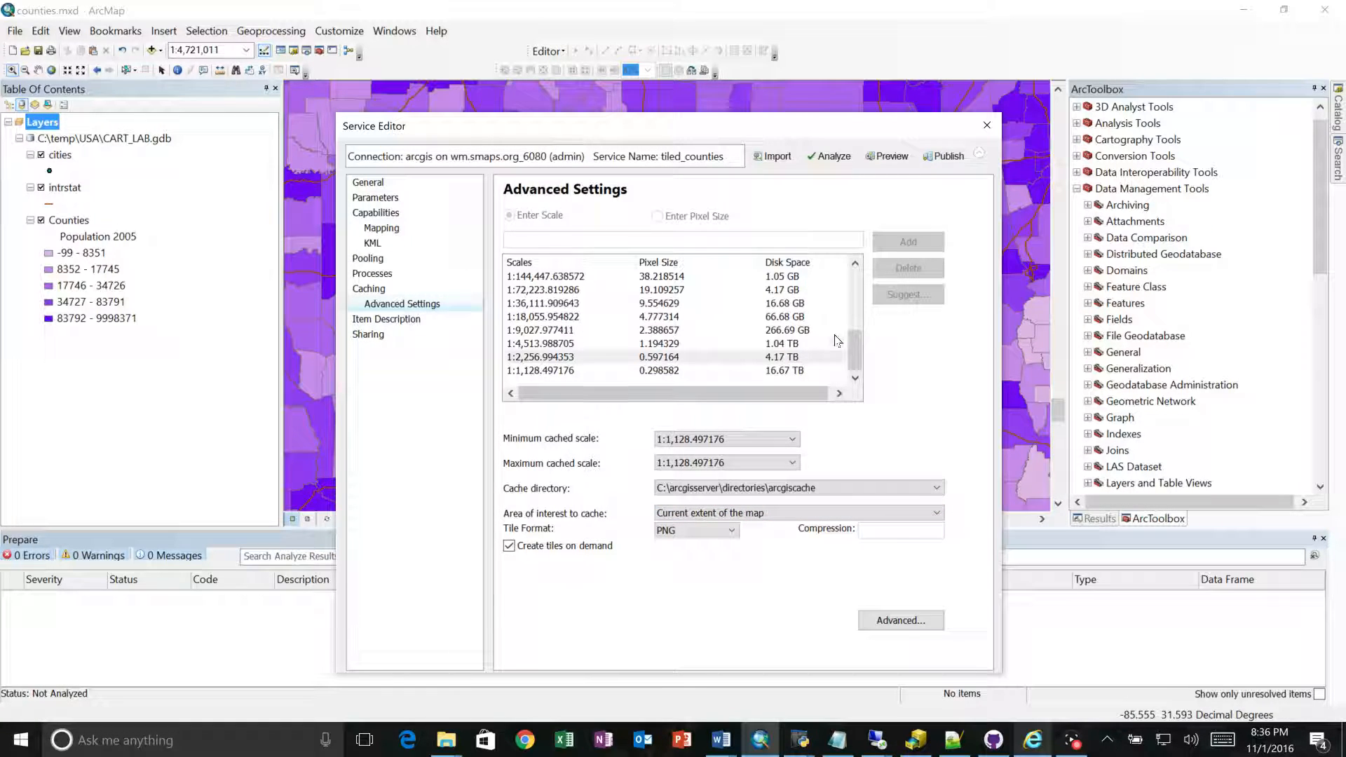
click(713, 518)
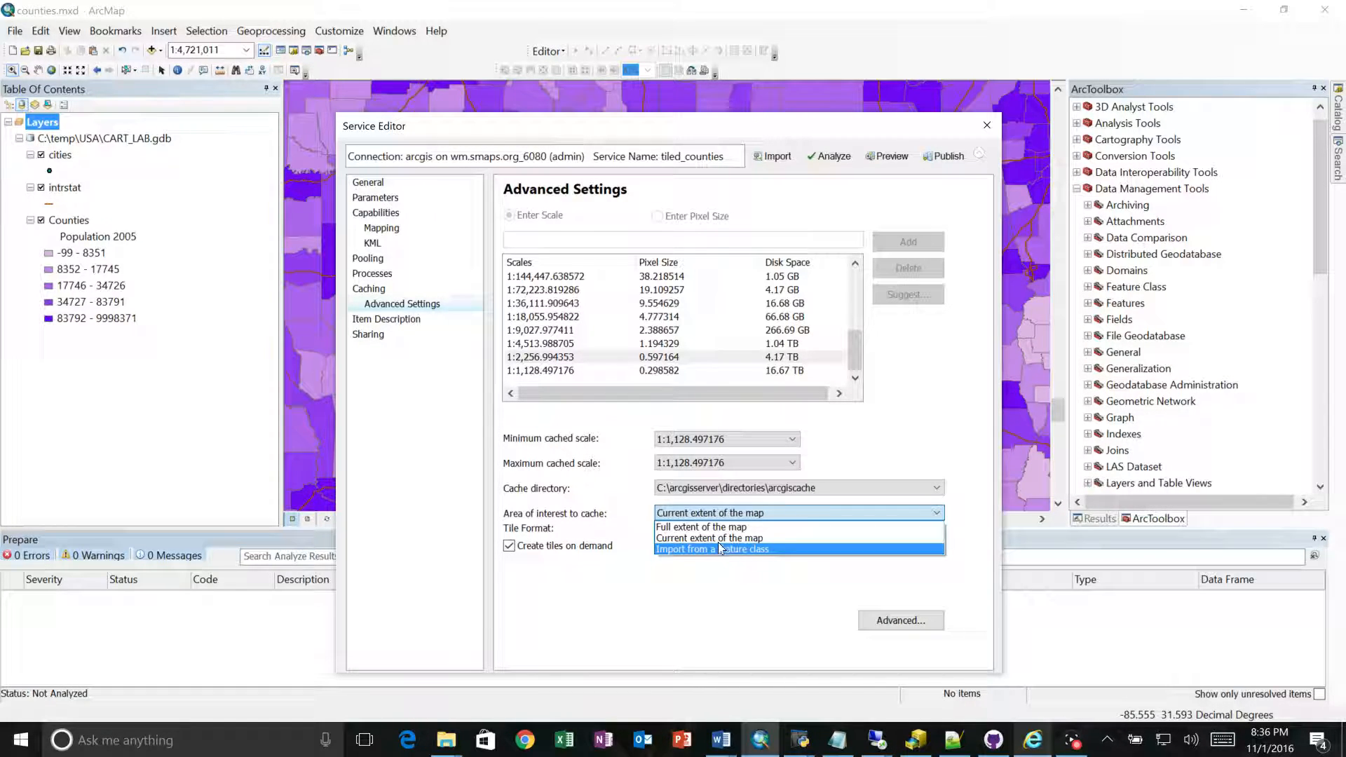
click(726, 564)
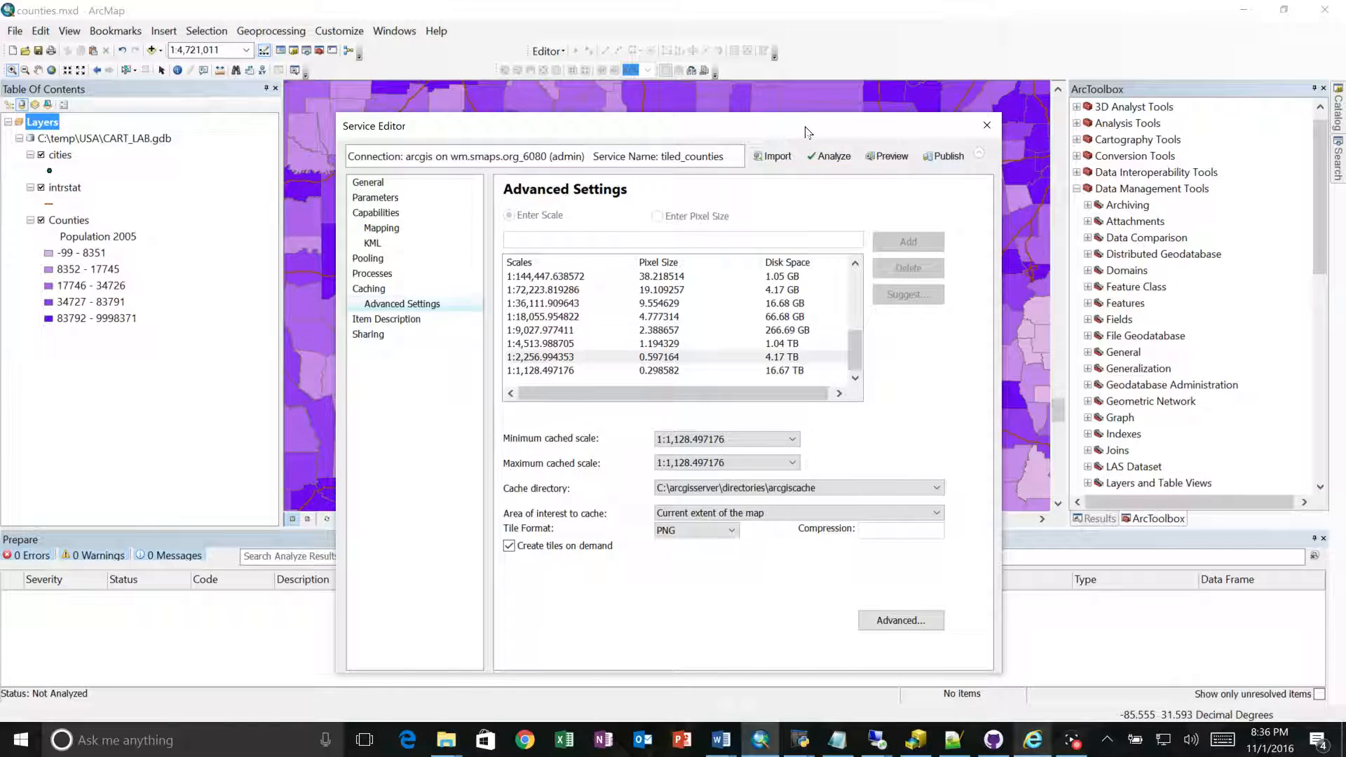
Step: Publish the tiled_counties service and accept copying the CART_LAB.gdb datasets to the server
drag(805, 132, 715, 68)
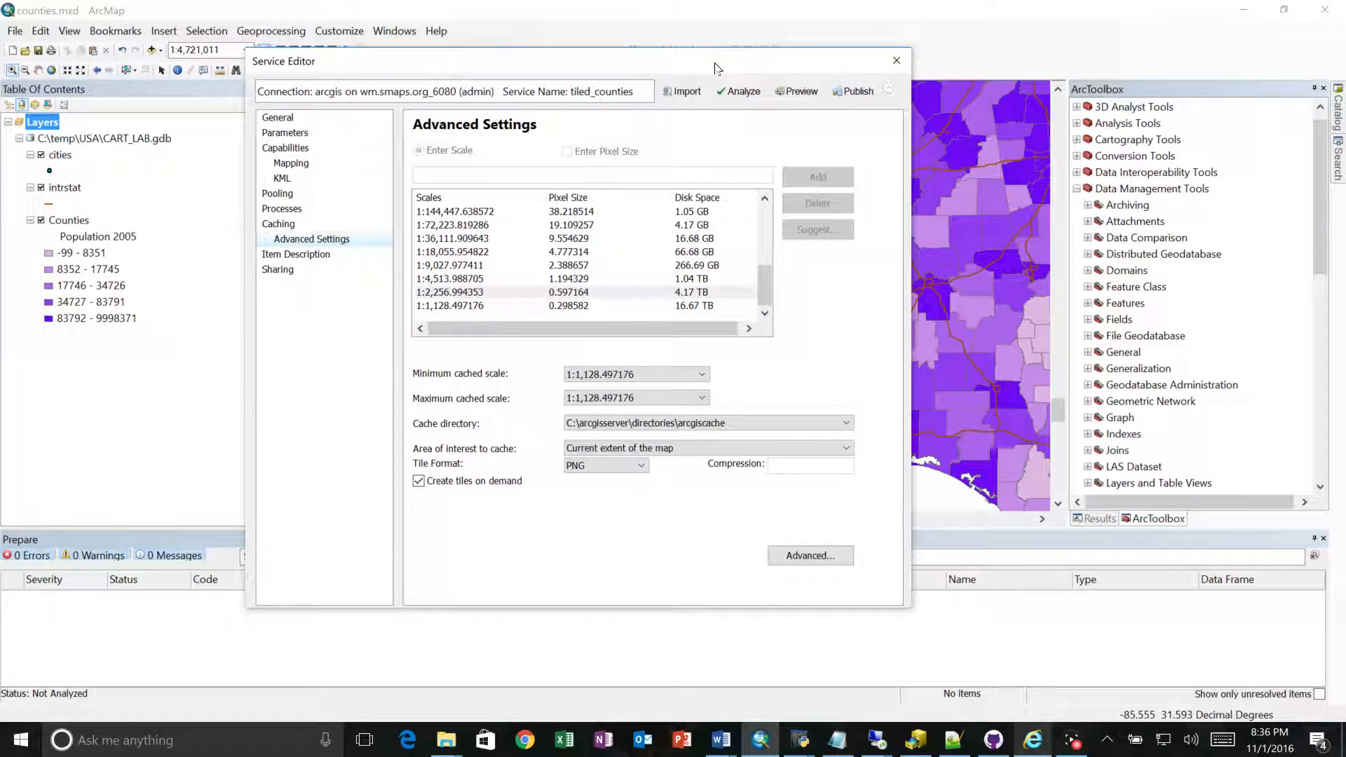
click(848, 95)
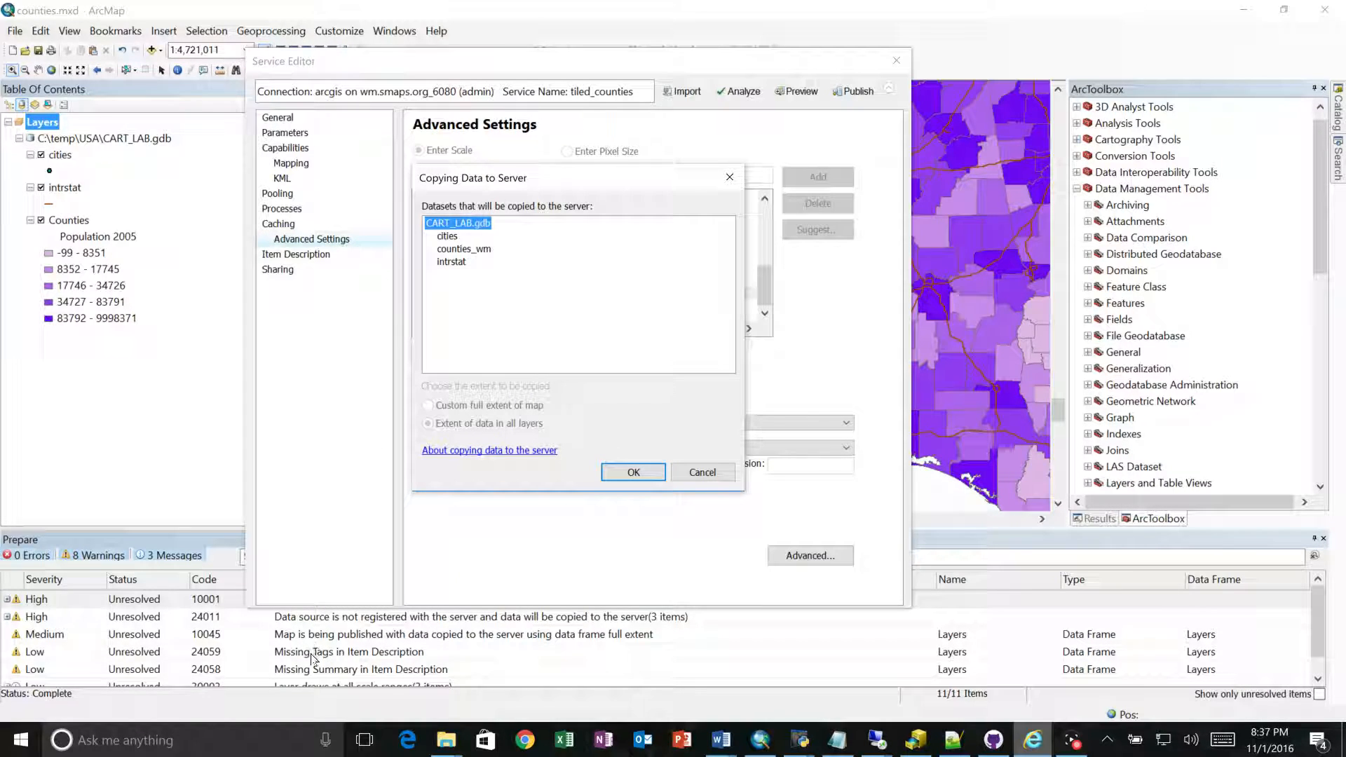
click(633, 473)
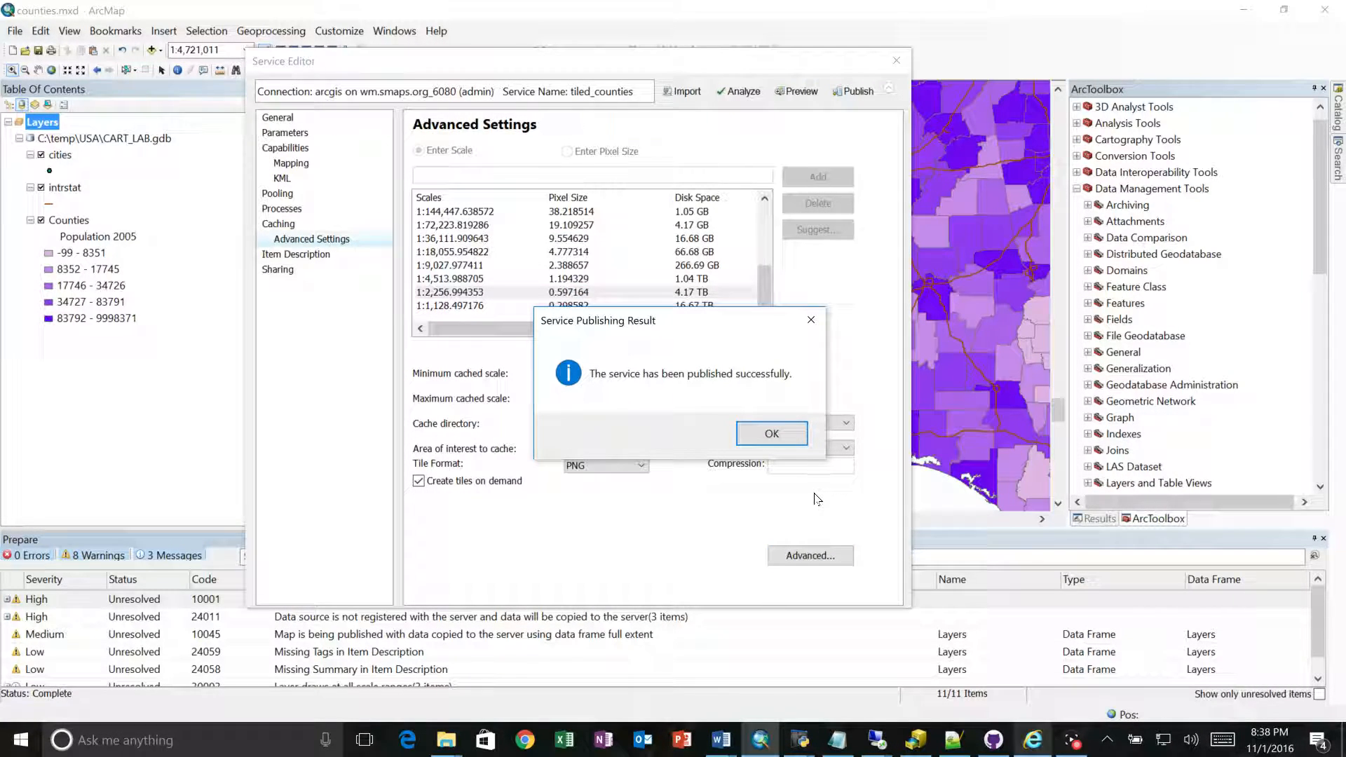
click(771, 431)
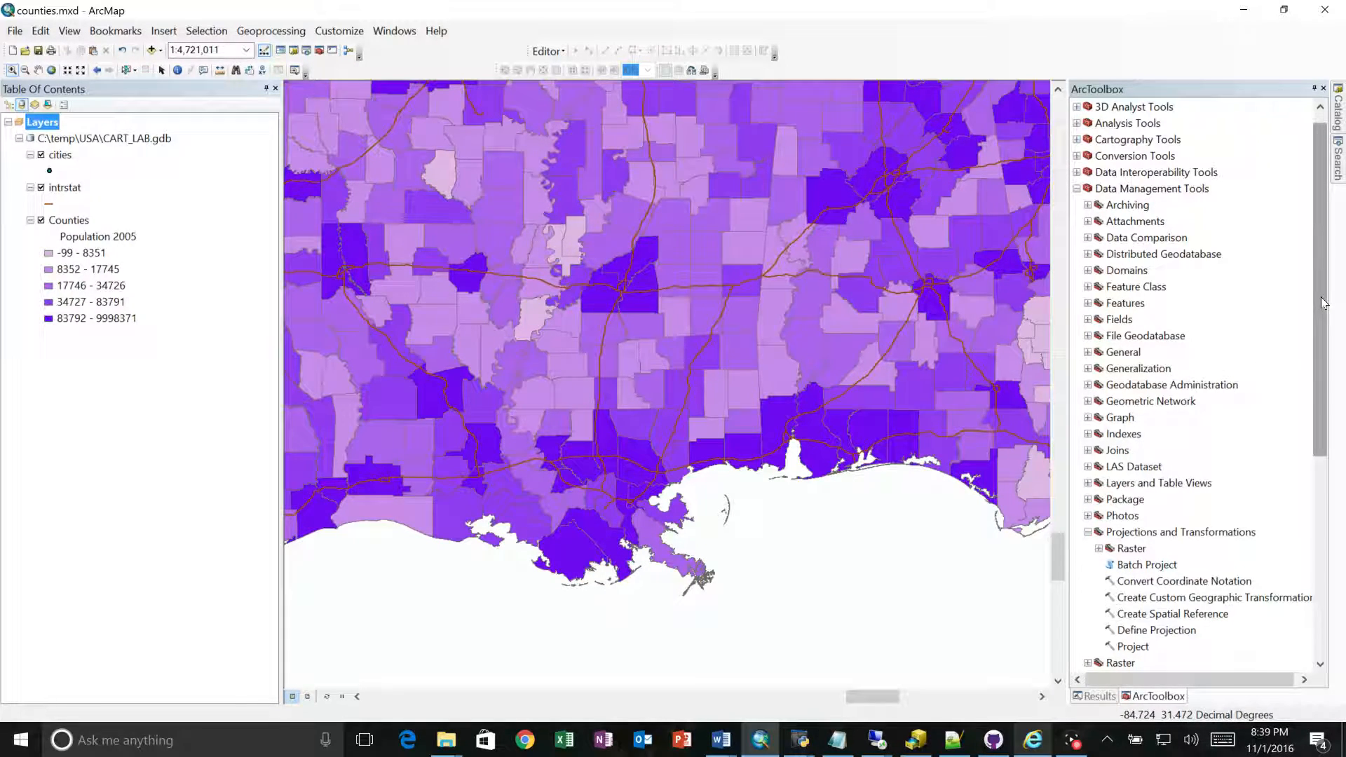
Step: Open the Manage Map Server Cache Scales tool from the Caching toolset of the Server Tools
scroll(1310, 529, down, 7)
drag(1310, 528, 1306, 482)
scroll(1306, 483, up, 7)
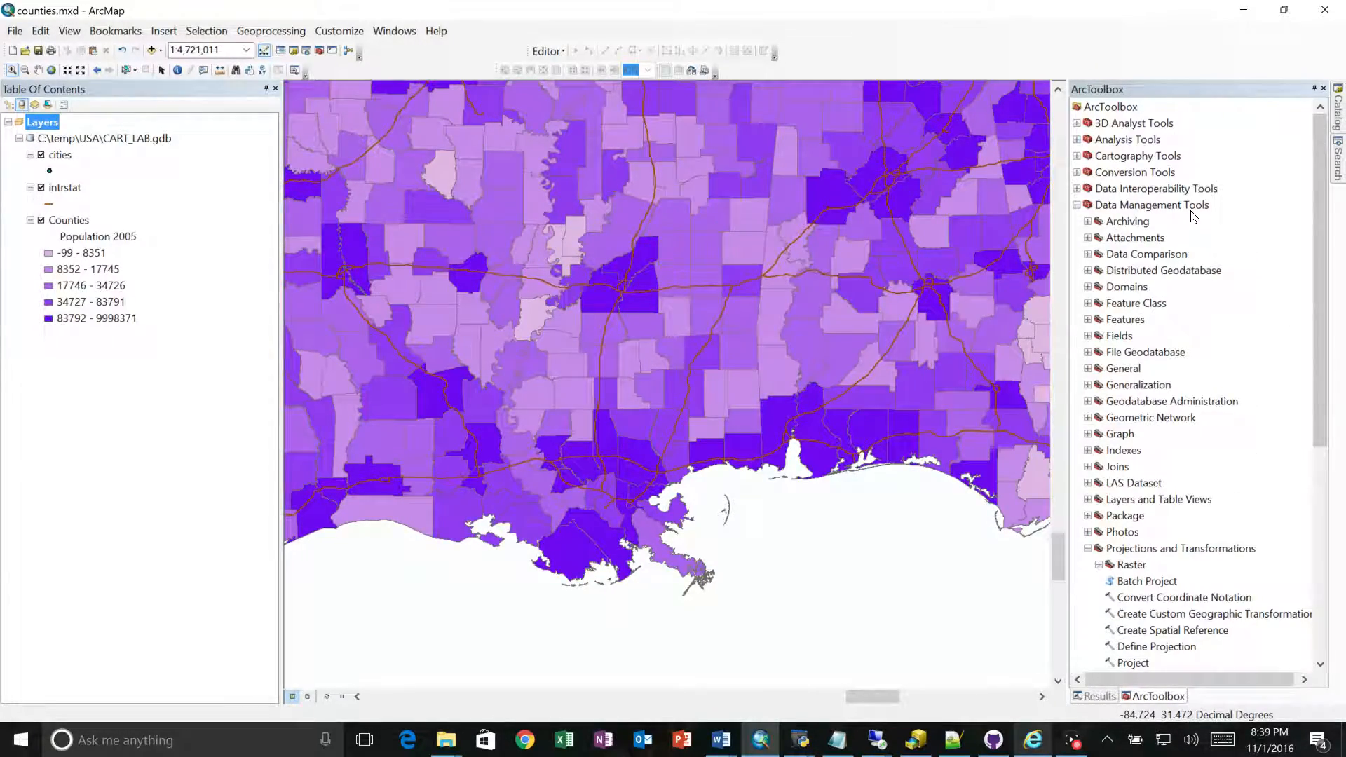
click(1077, 205)
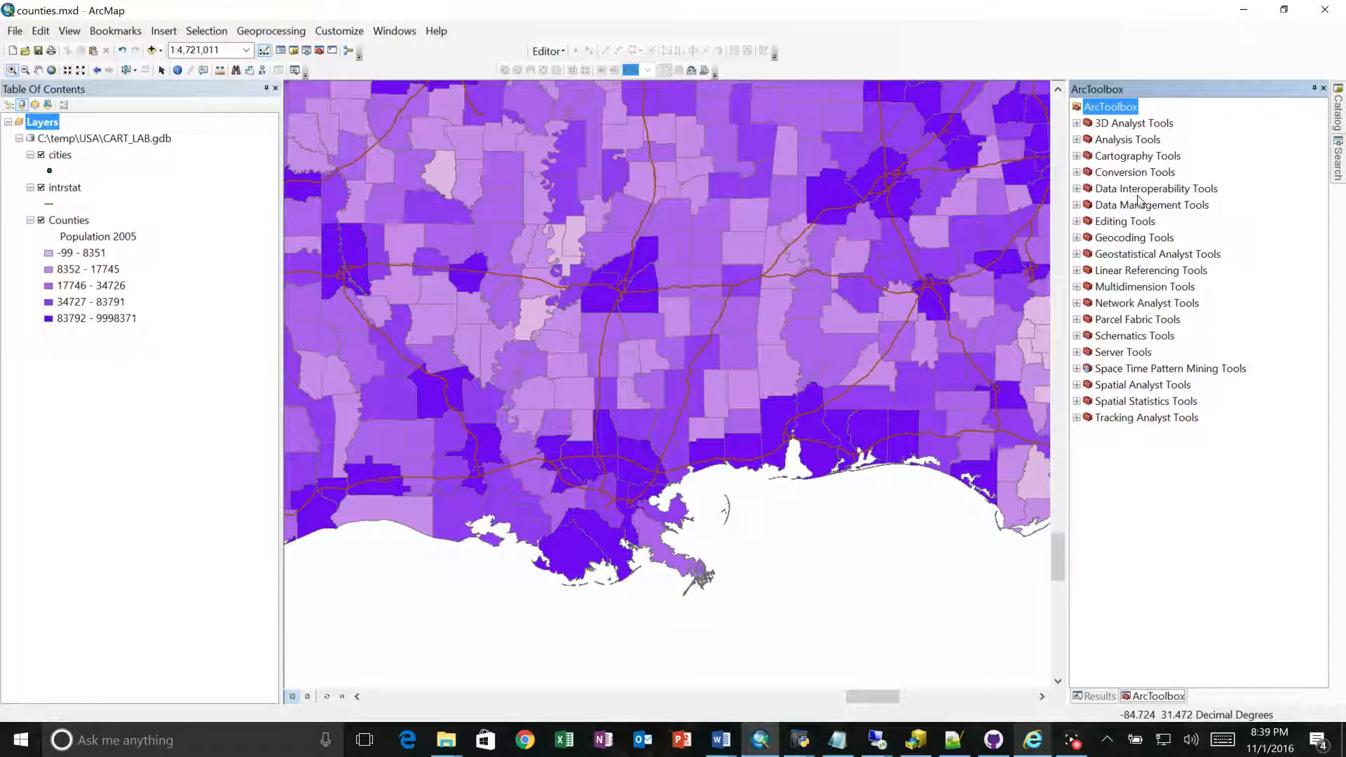
double_click(1108, 354)
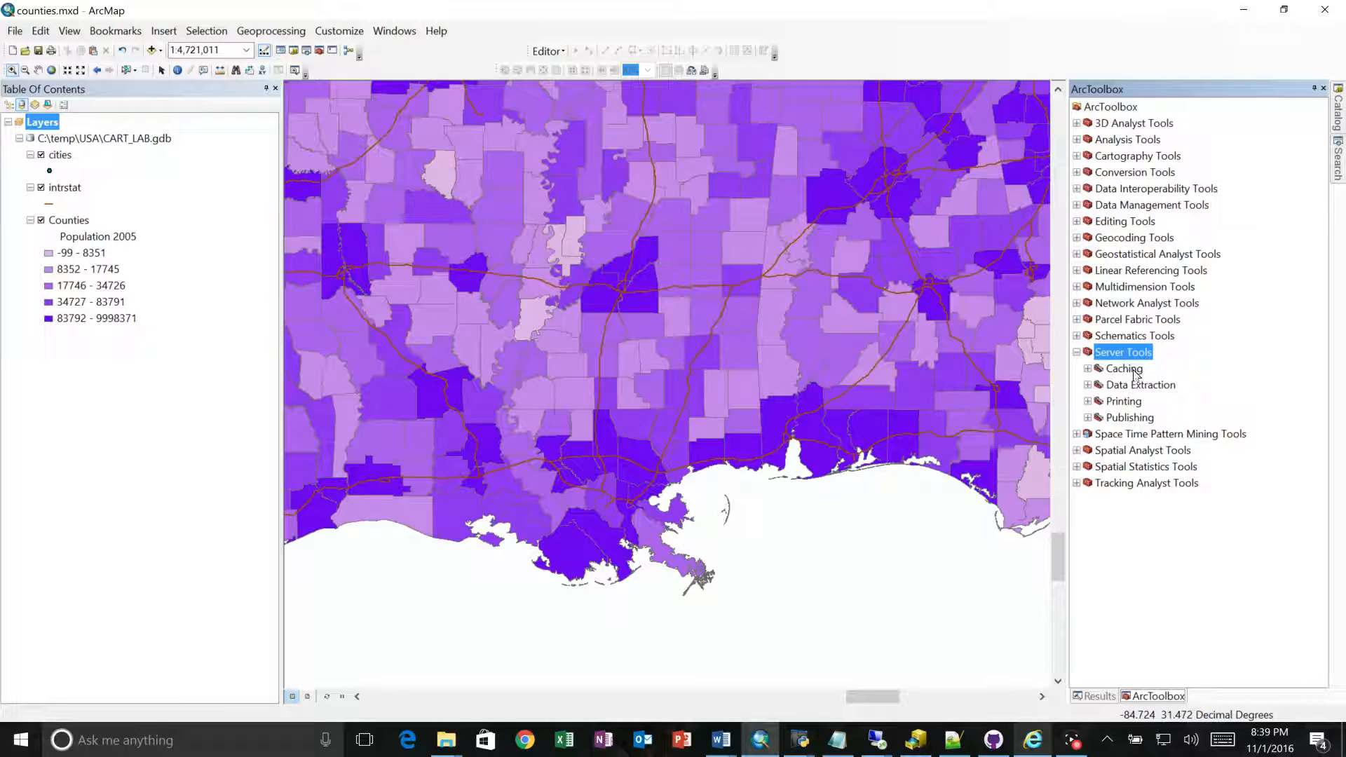
double_click(1107, 372)
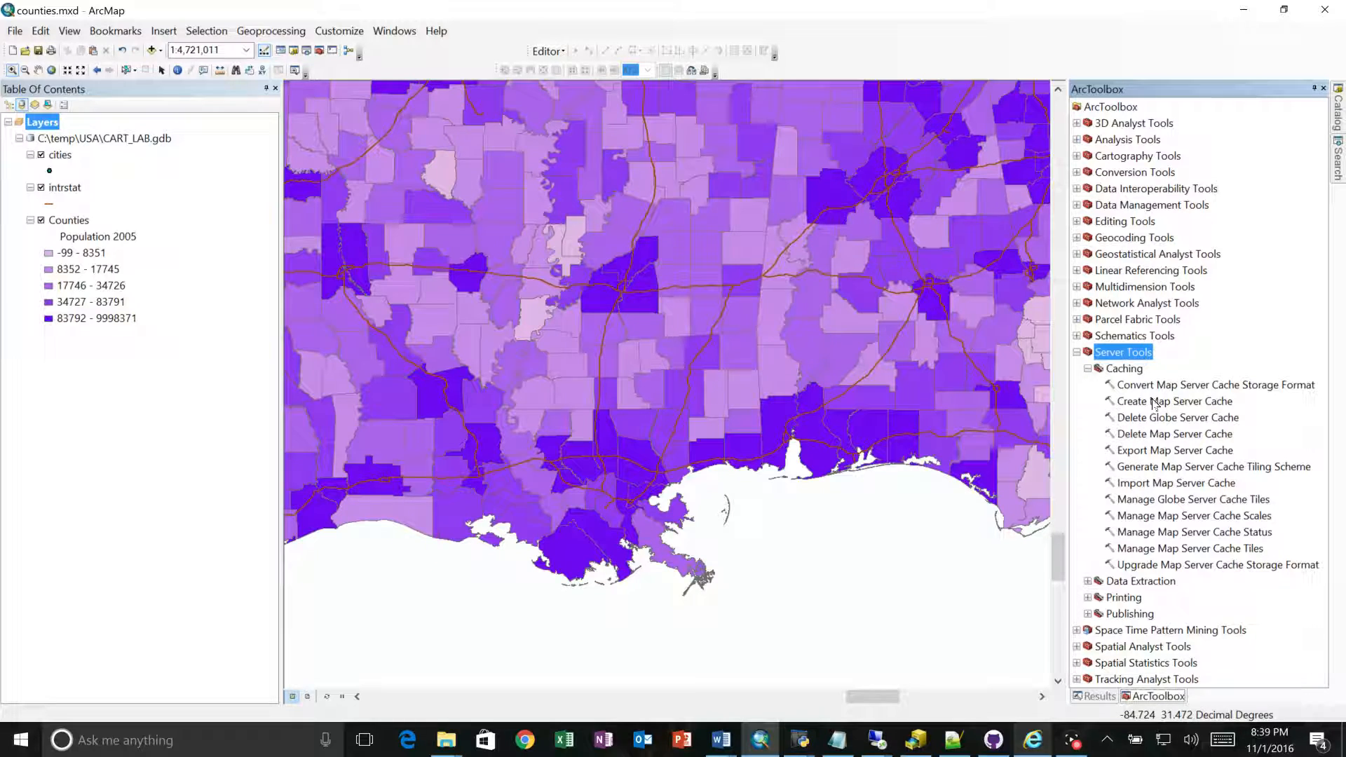
double_click(1156, 518)
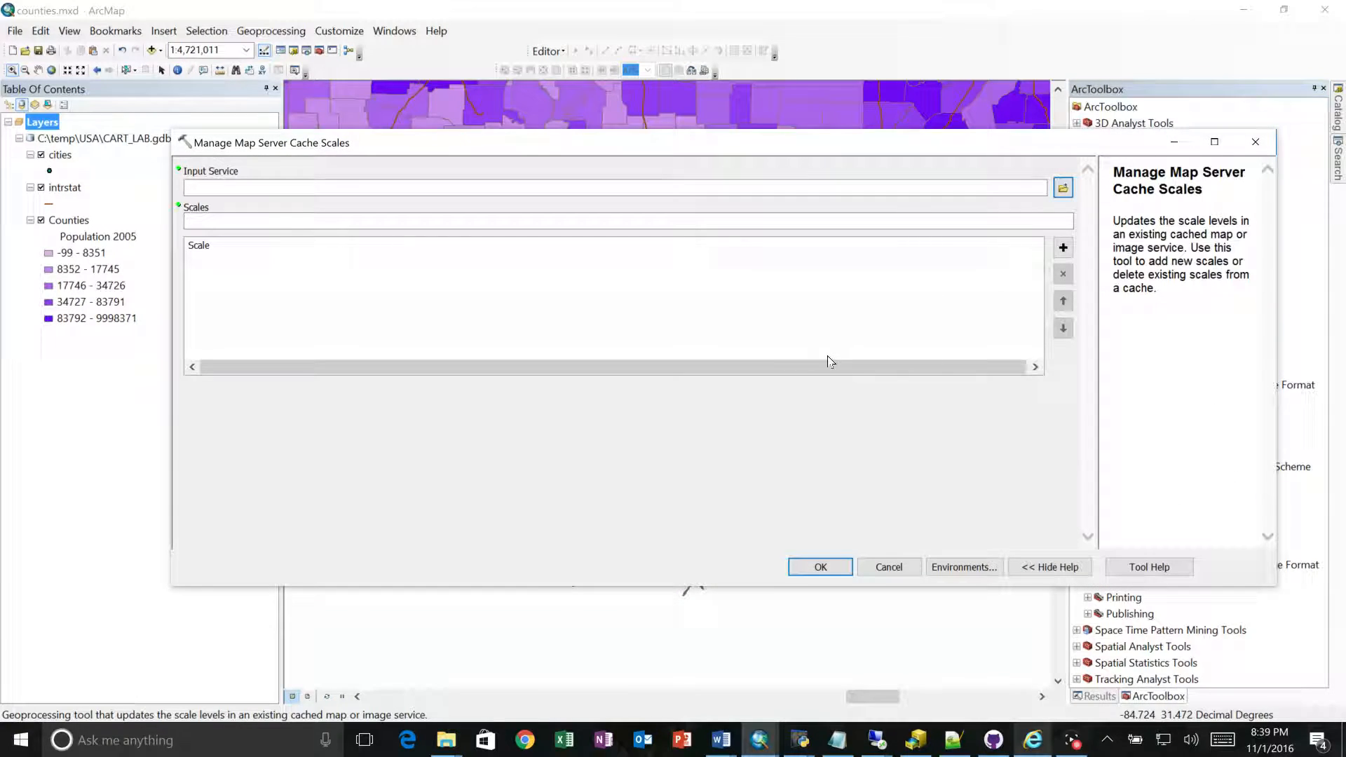
Step: Choose the published tiled_counties map service on the arcgis on wm.smaps.org_6080 (admin) server as the input service
click(1063, 188)
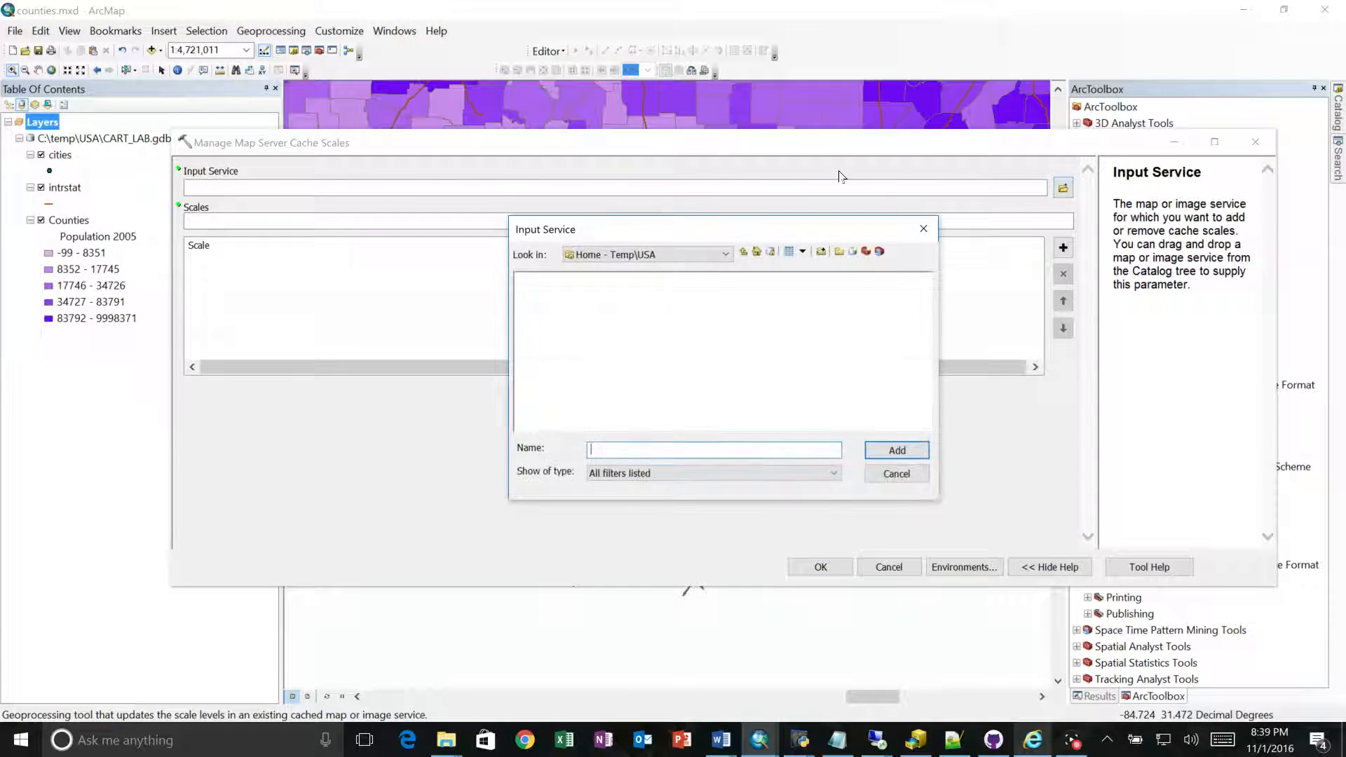
click(703, 257)
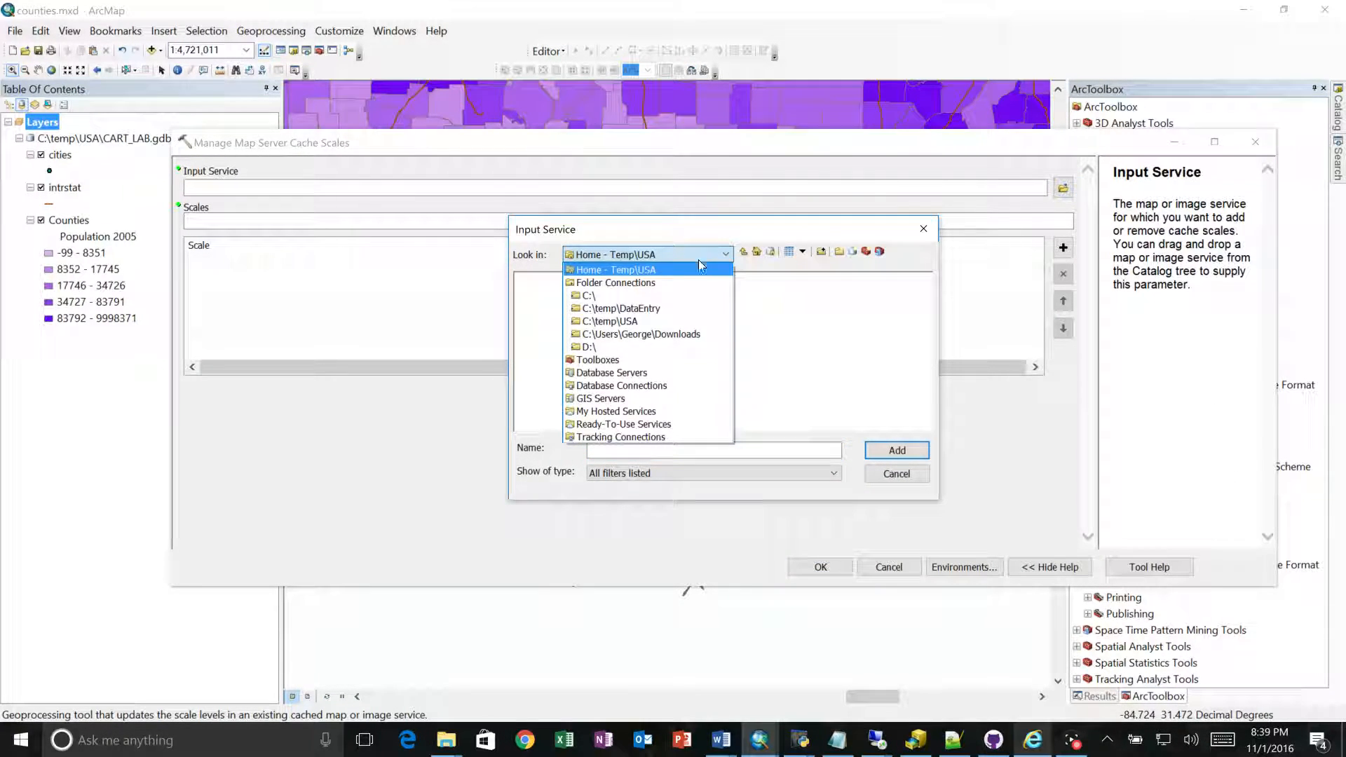
click(620, 398)
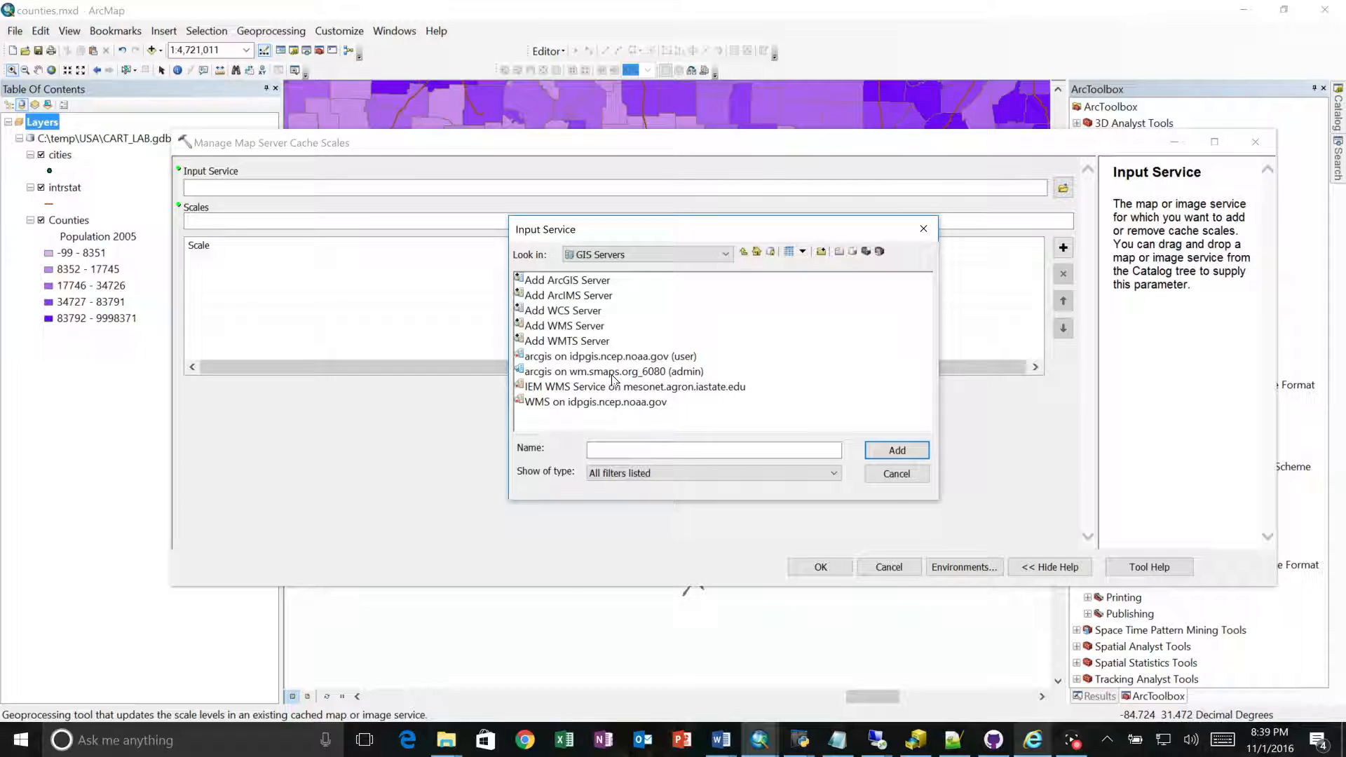
double_click(613, 369)
double_click(538, 371)
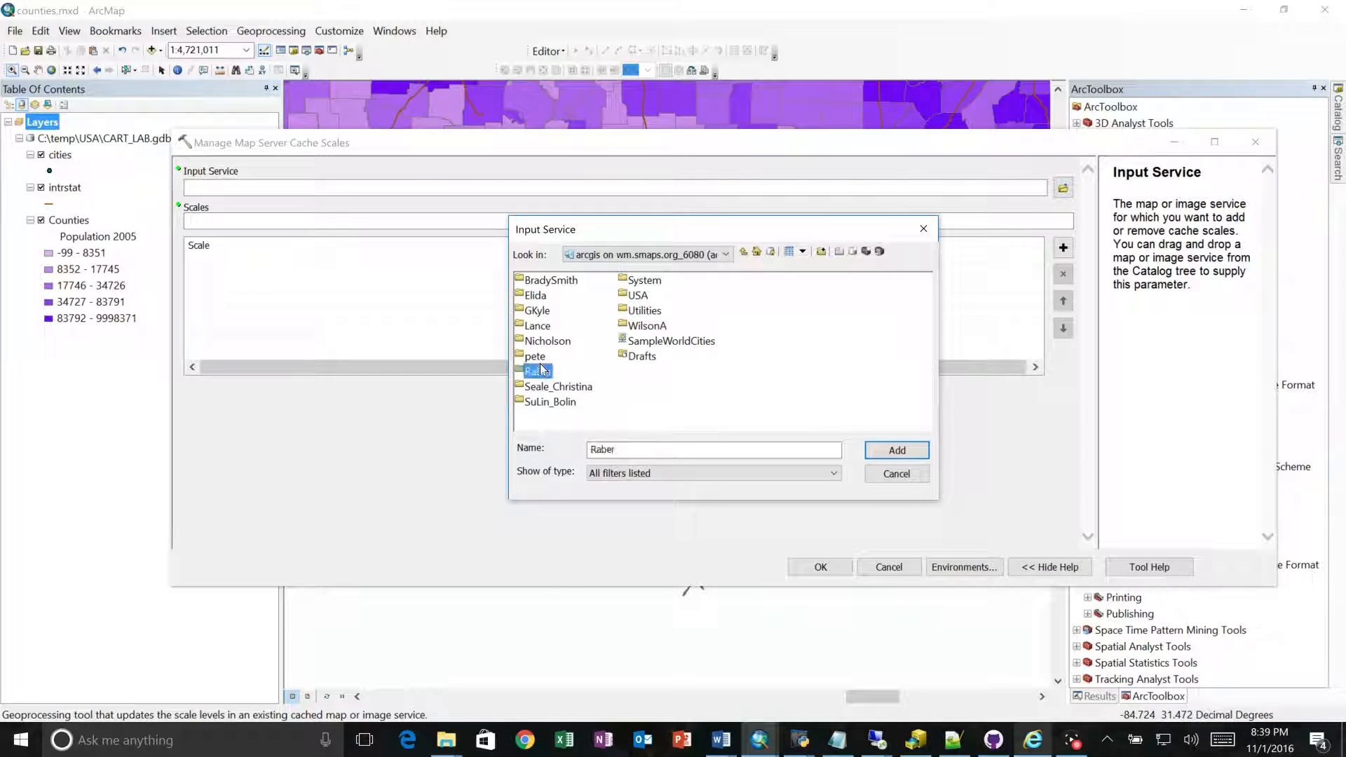
click(561, 297)
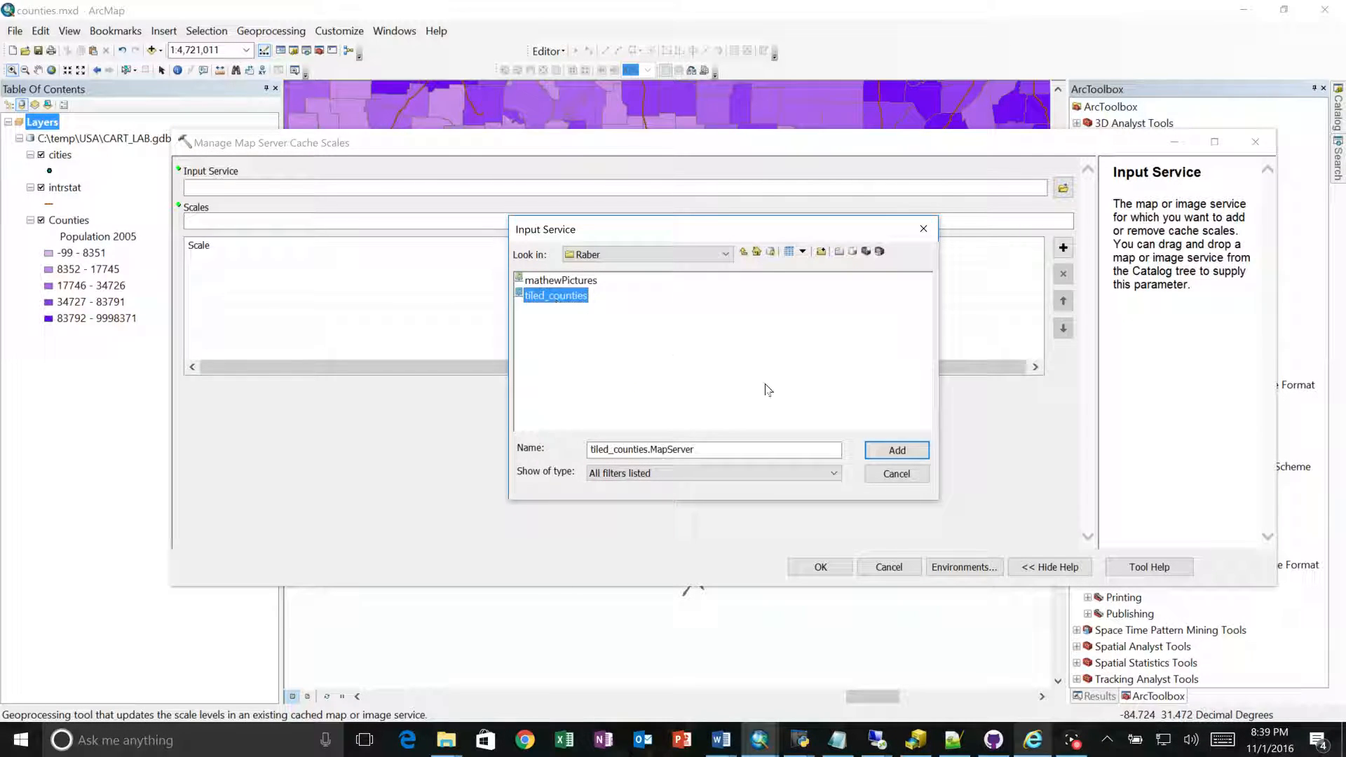
click(877, 451)
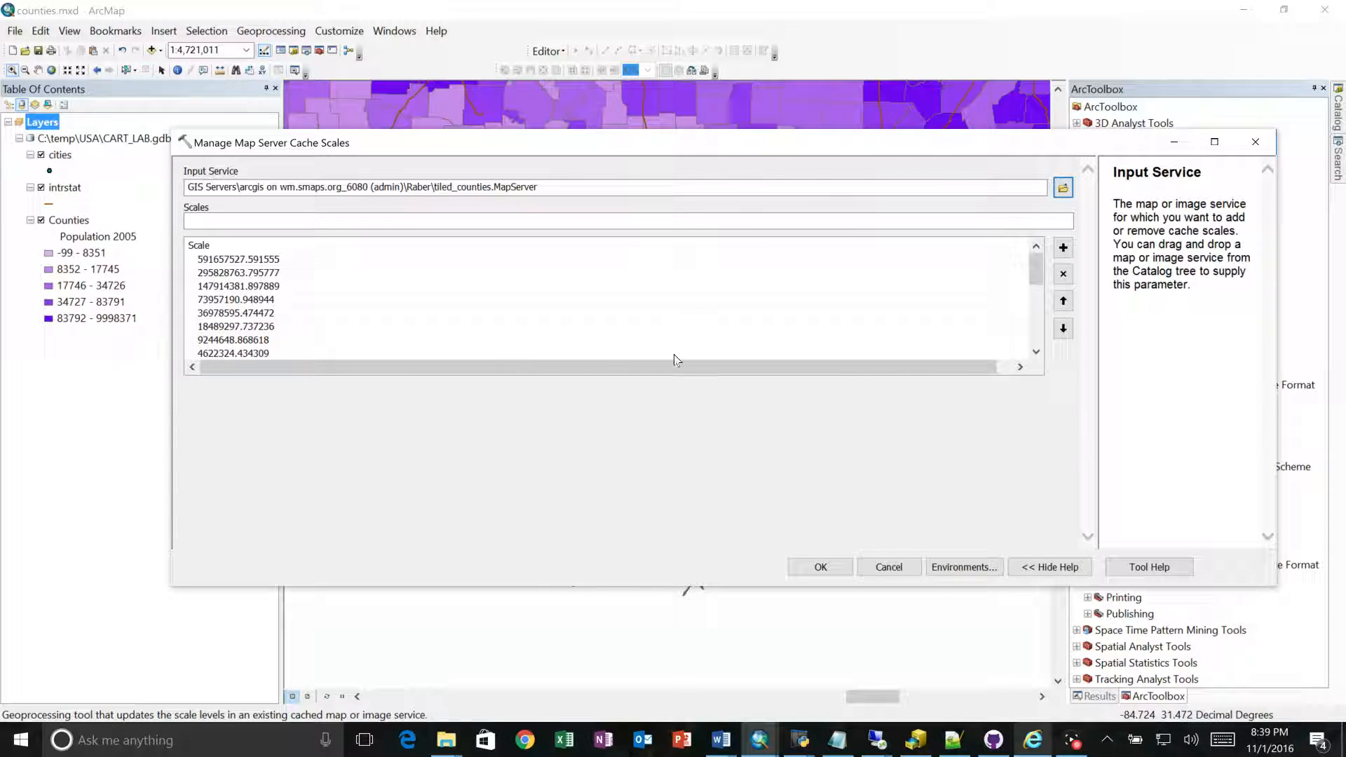
Step: Review the cache scales and remove the 1128.497176 scale from the list
click(376, 285)
scroll(376, 286, down, 5)
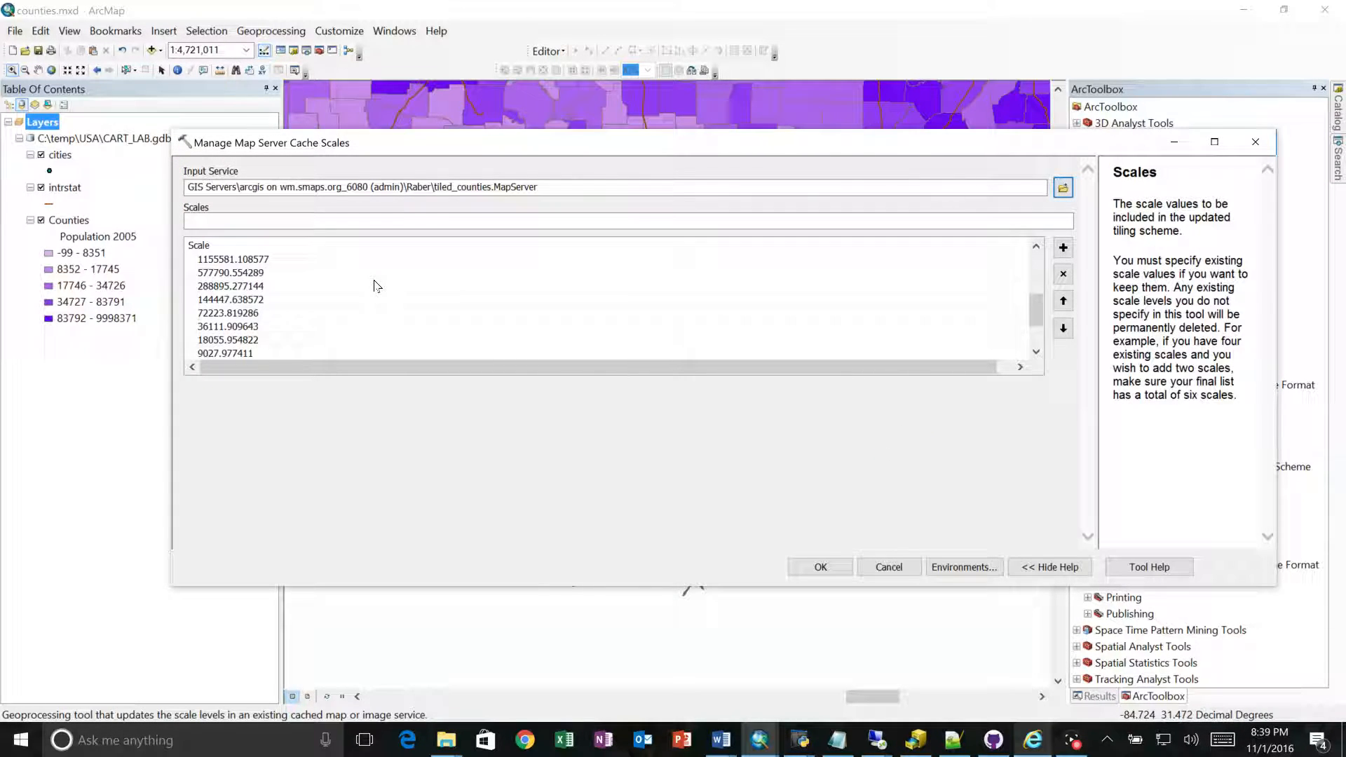
scroll(377, 285, up, 5)
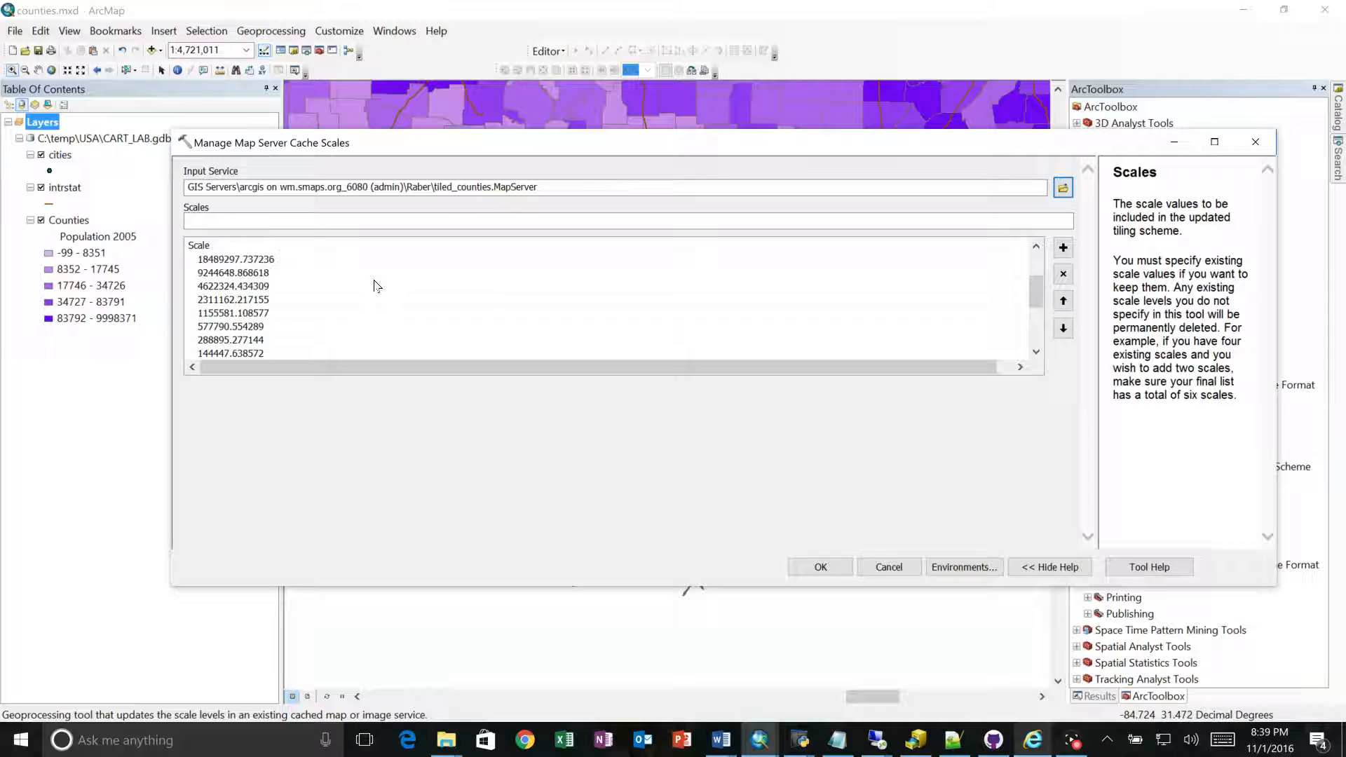
scroll(379, 304, down, 5)
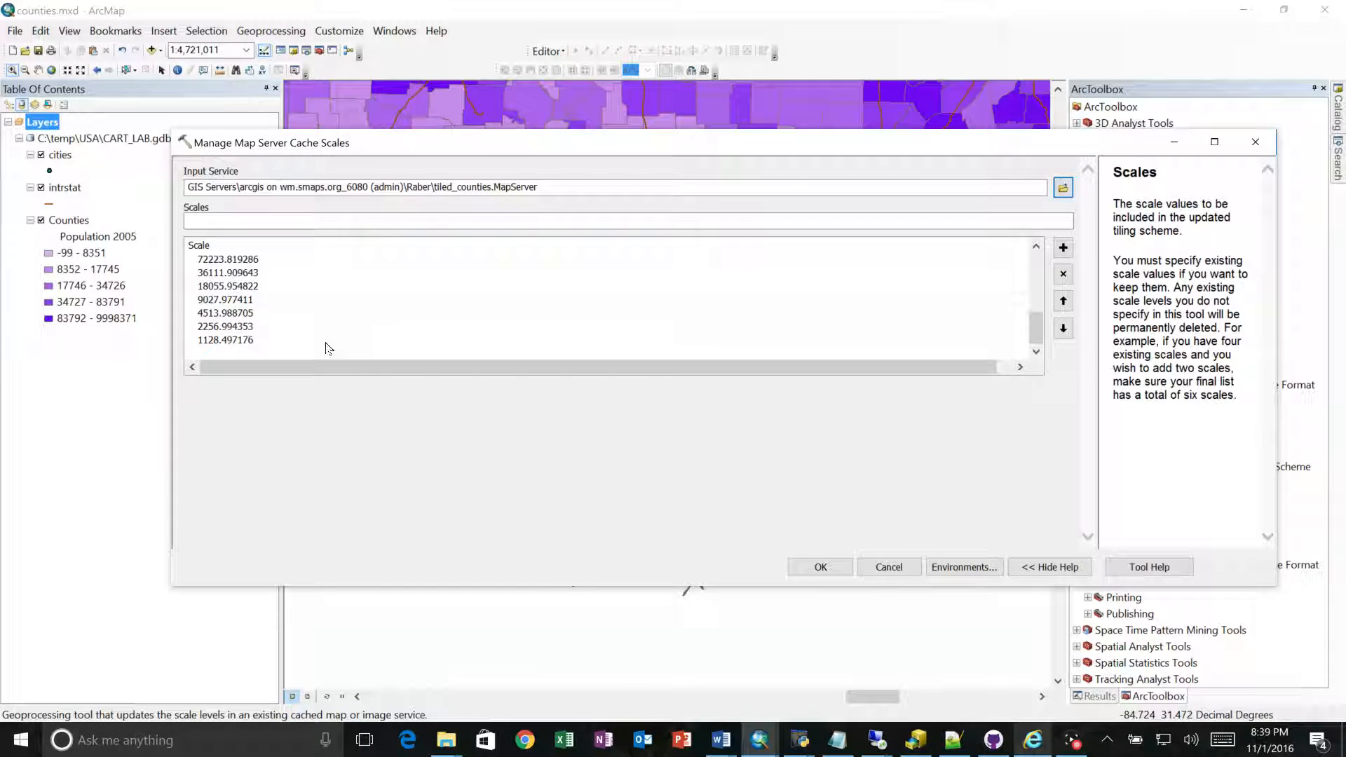
click(303, 341)
click(1064, 274)
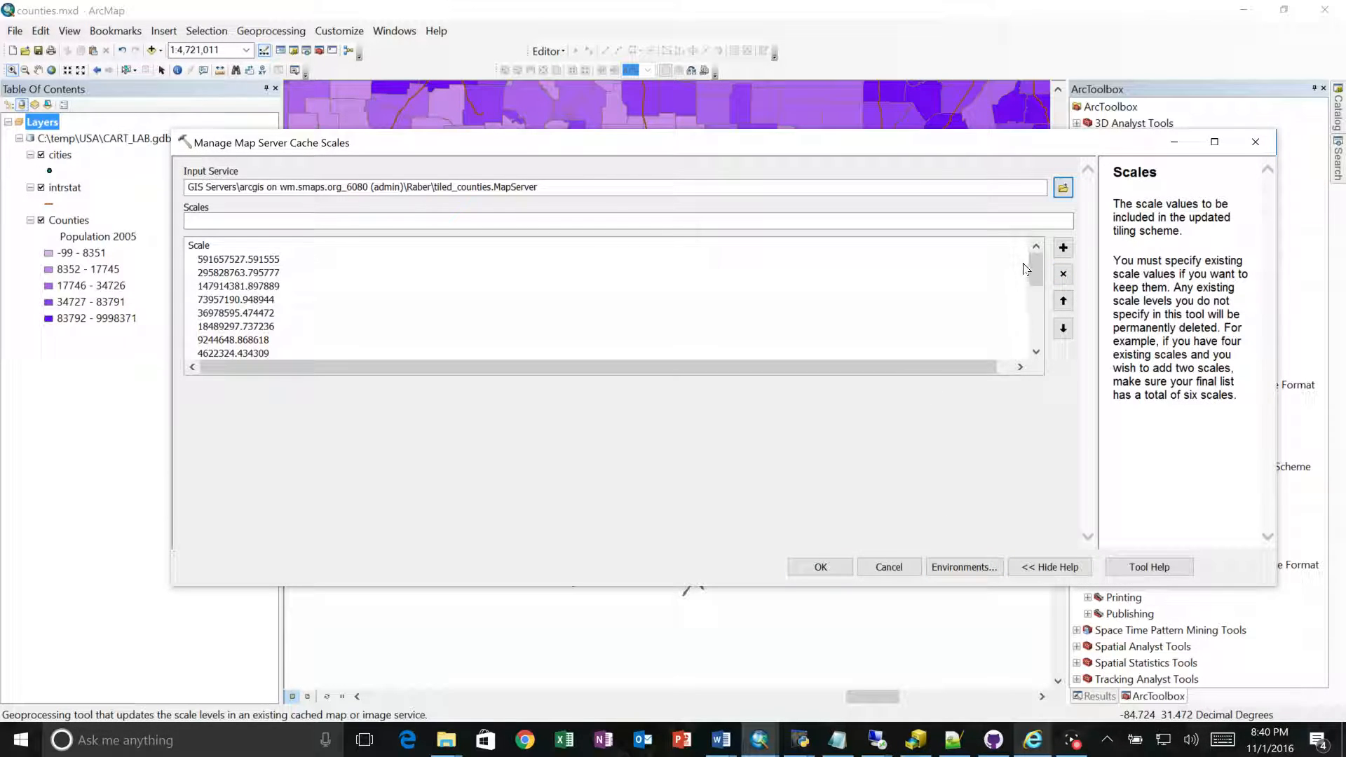
Step: Check the smallest remaining scales at the end of the tiled_counties cache scale list
drag(1032, 277, 1034, 354)
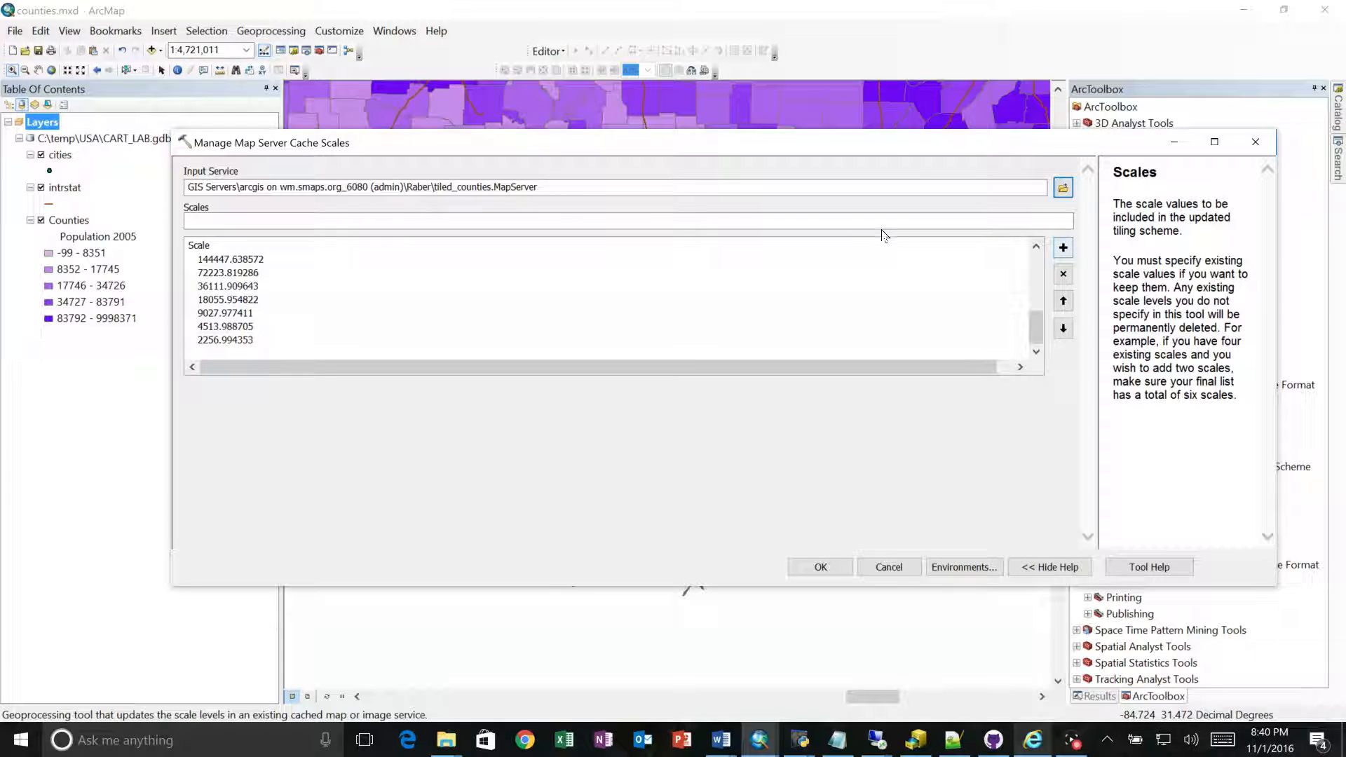
drag(1035, 325, 1027, 354)
click(888, 226)
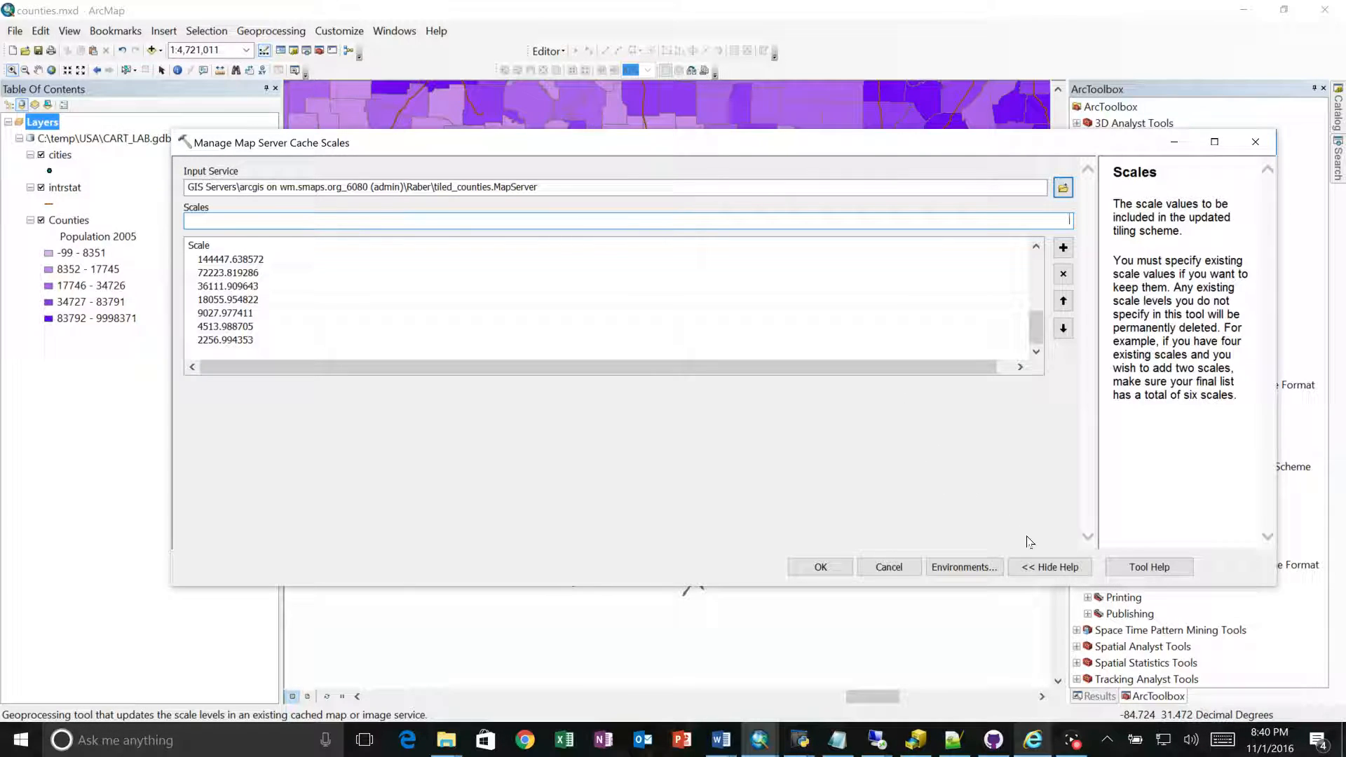
Step: Read the help page for Manage Map Server Cache Scales and close the tool without running it
click(1148, 567)
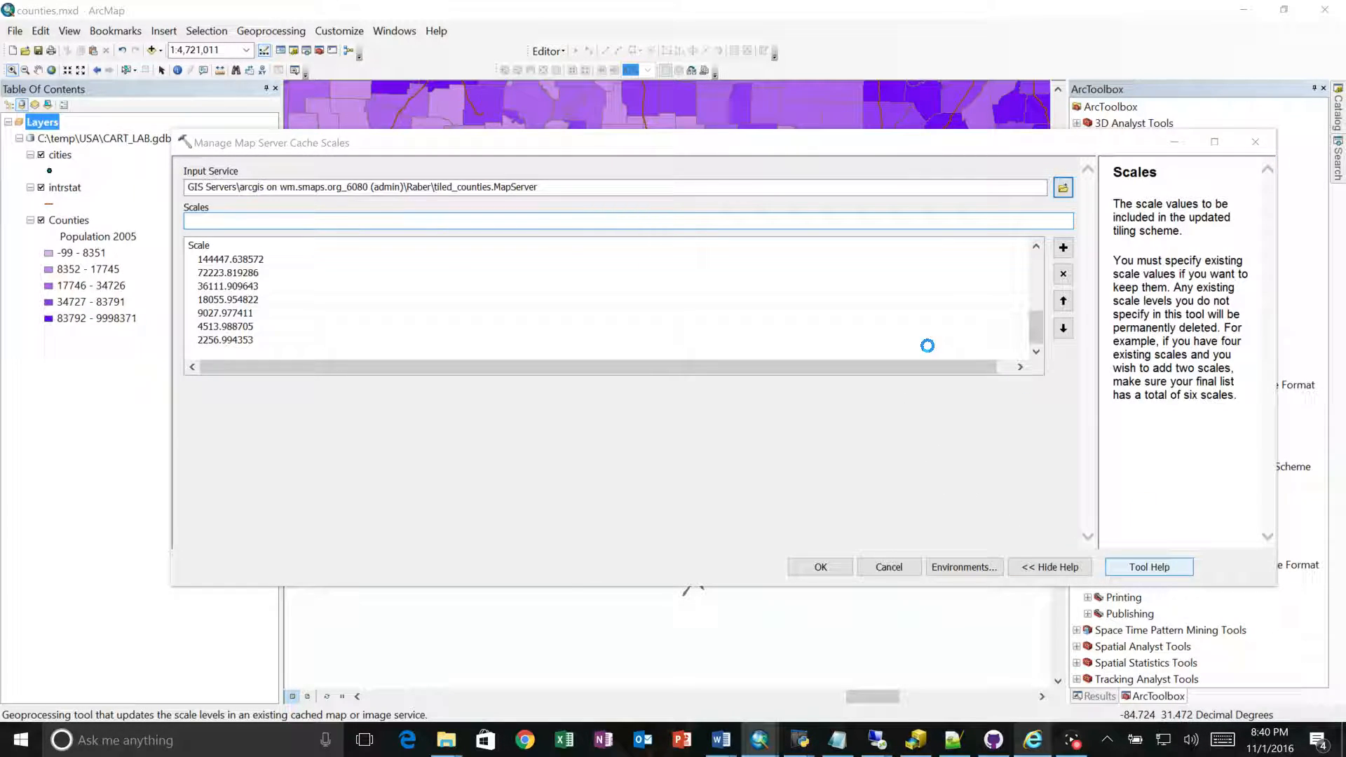
scroll(651, 414, down, 15)
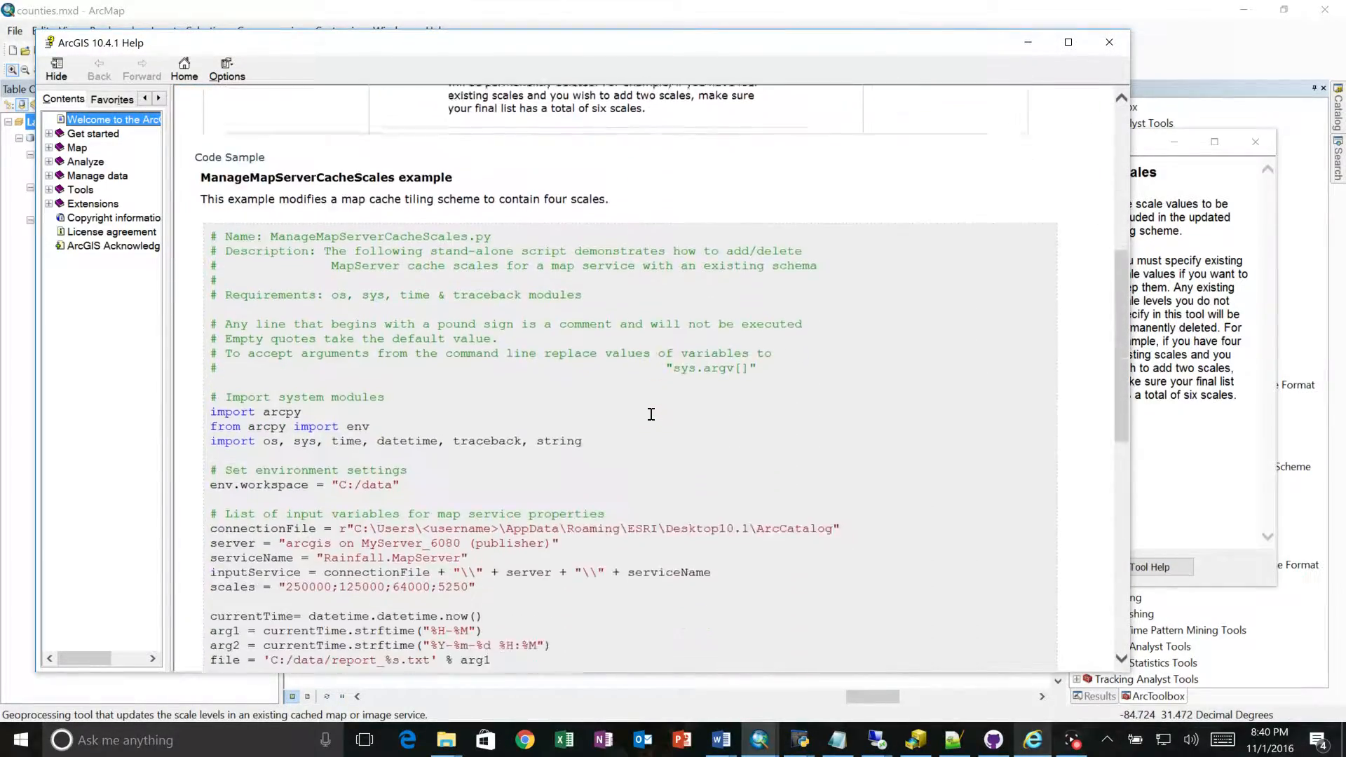
scroll(651, 414, up, 15)
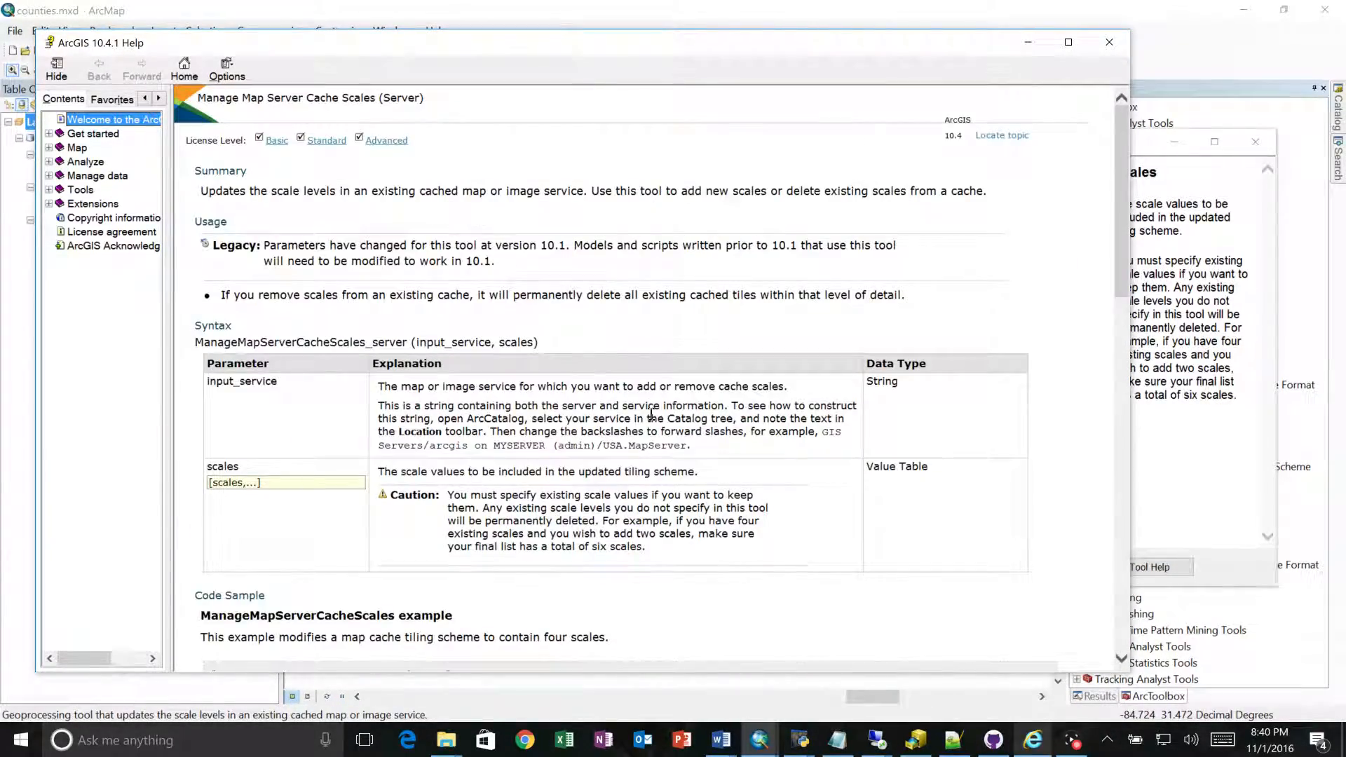
scroll(651, 414, down, 15)
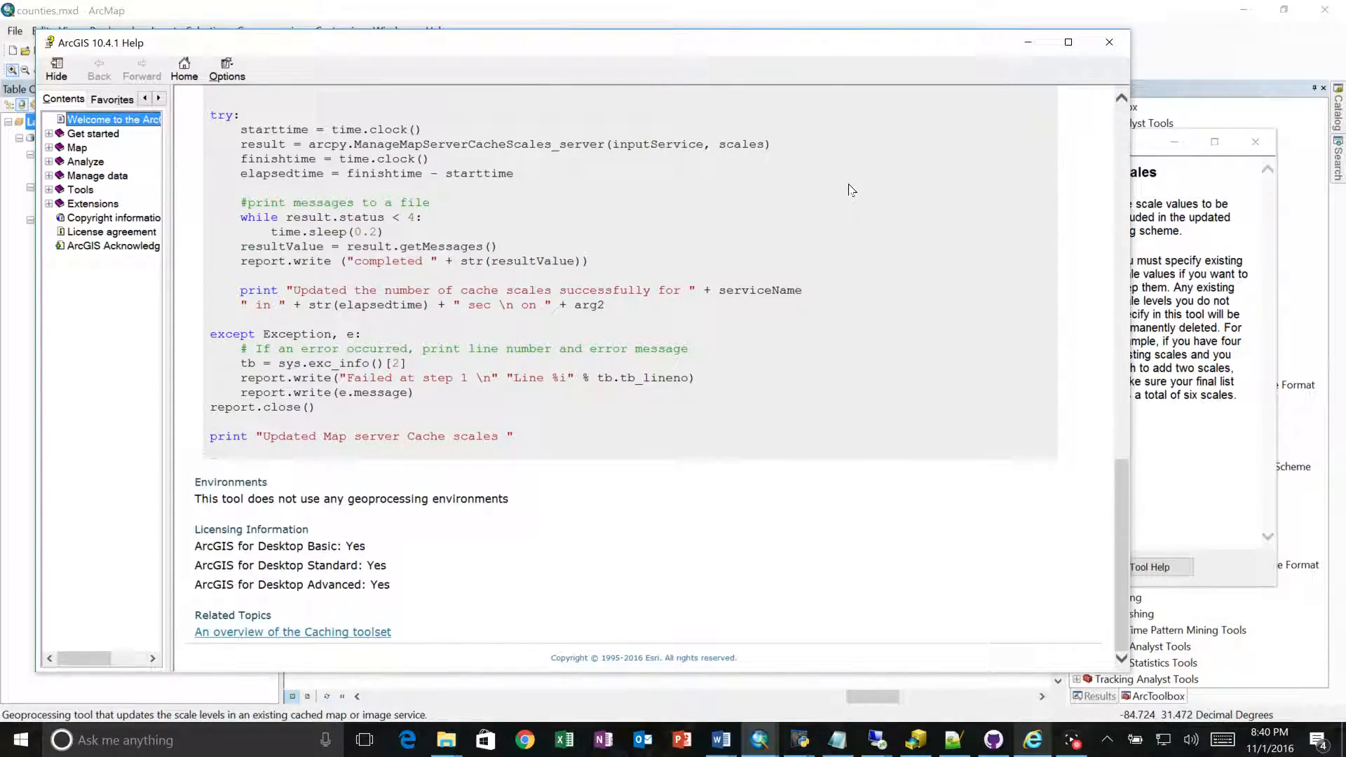
click(1097, 46)
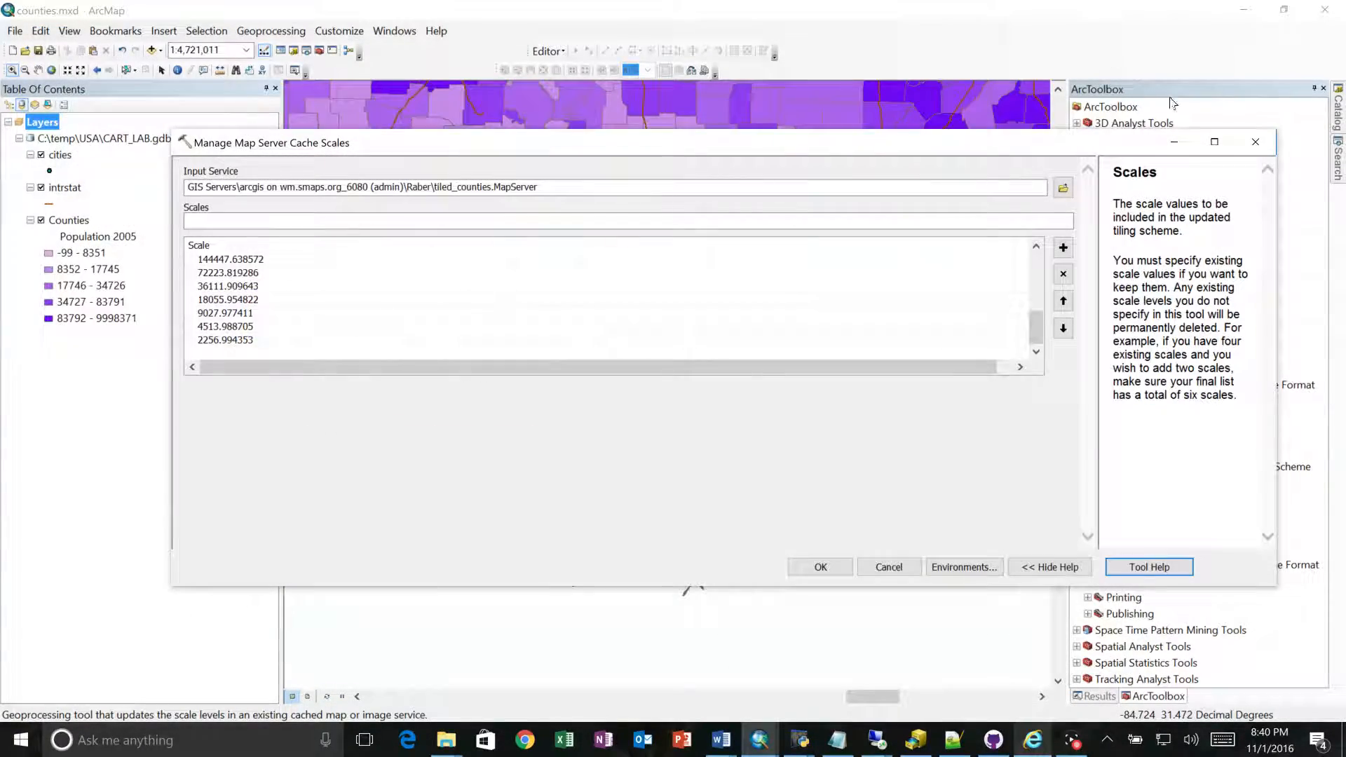
click(1255, 143)
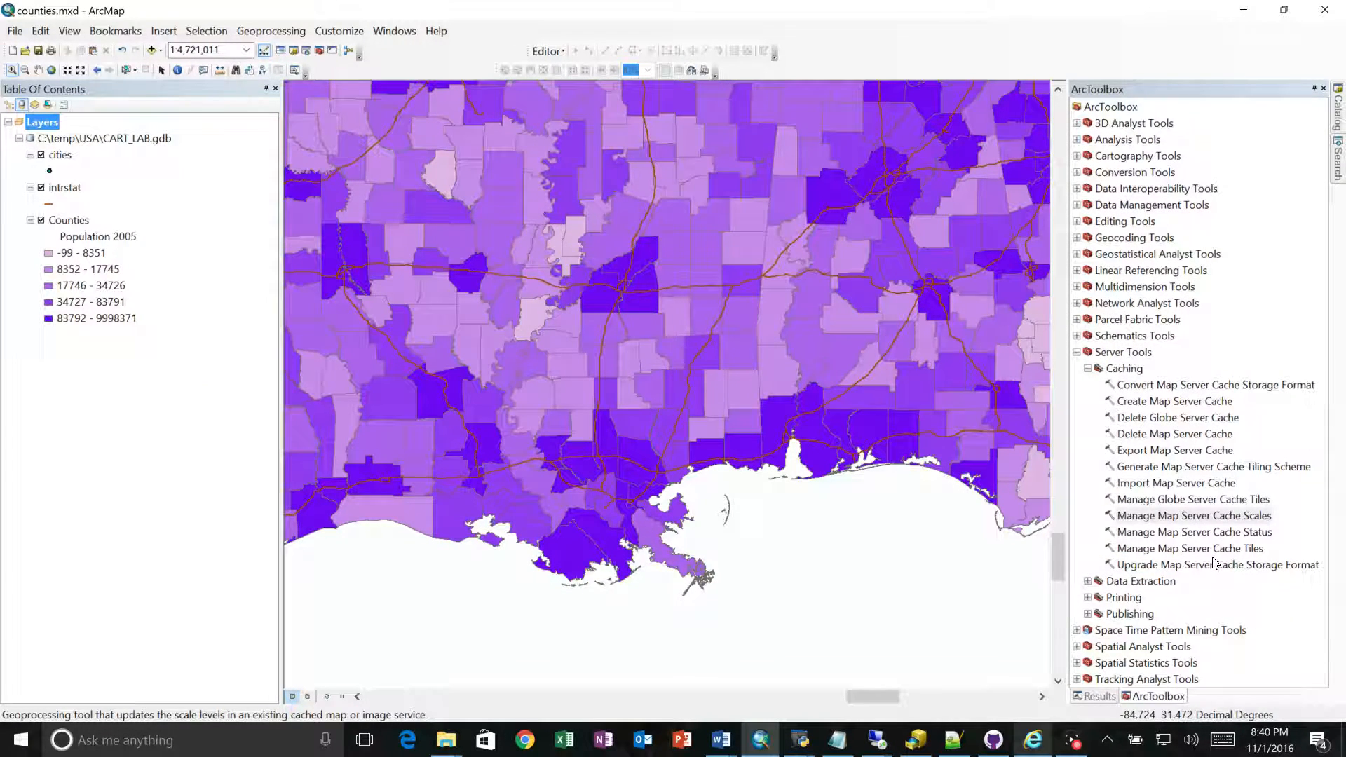
Step: Open the Manage Map Server Cache Status tool and choose the tiled_counties map service as its input
click(1195, 532)
double_click(1192, 532)
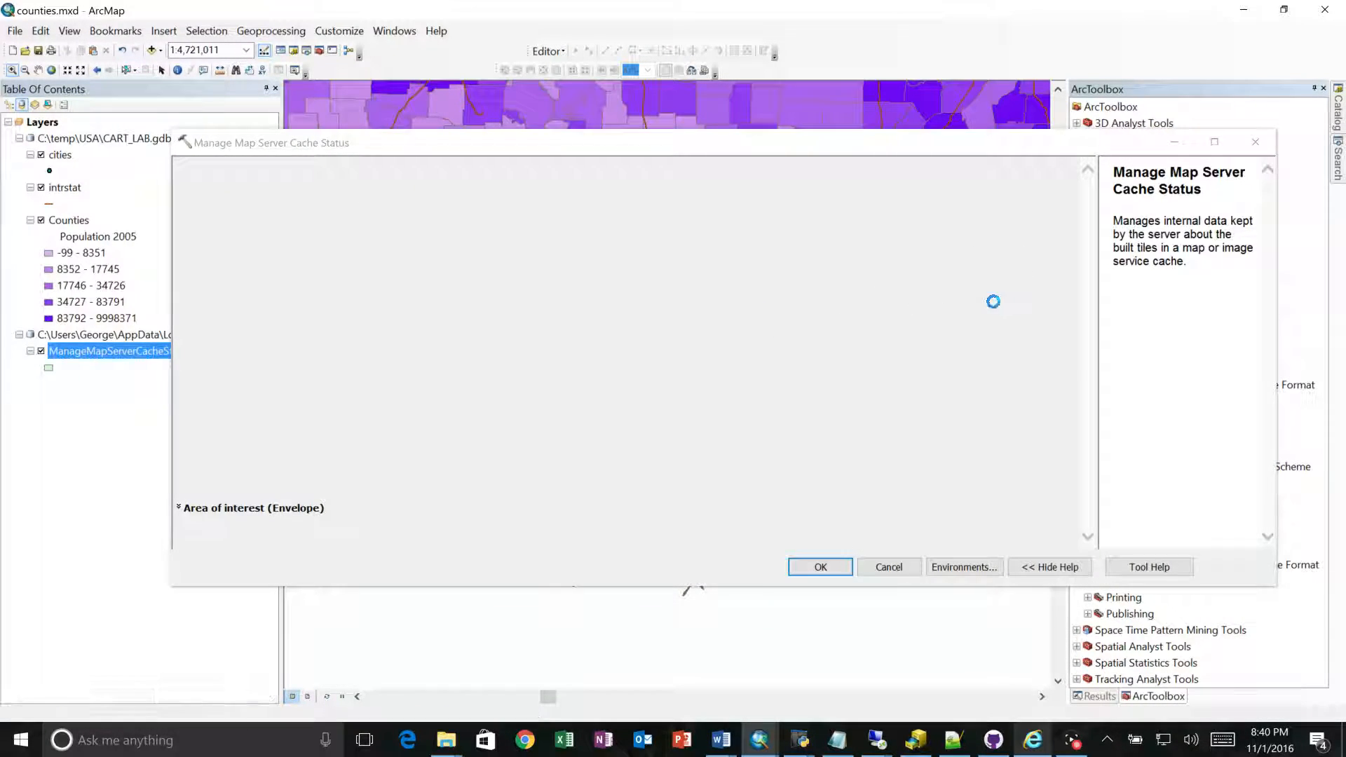
click(994, 304)
scroll(994, 304, up, 3)
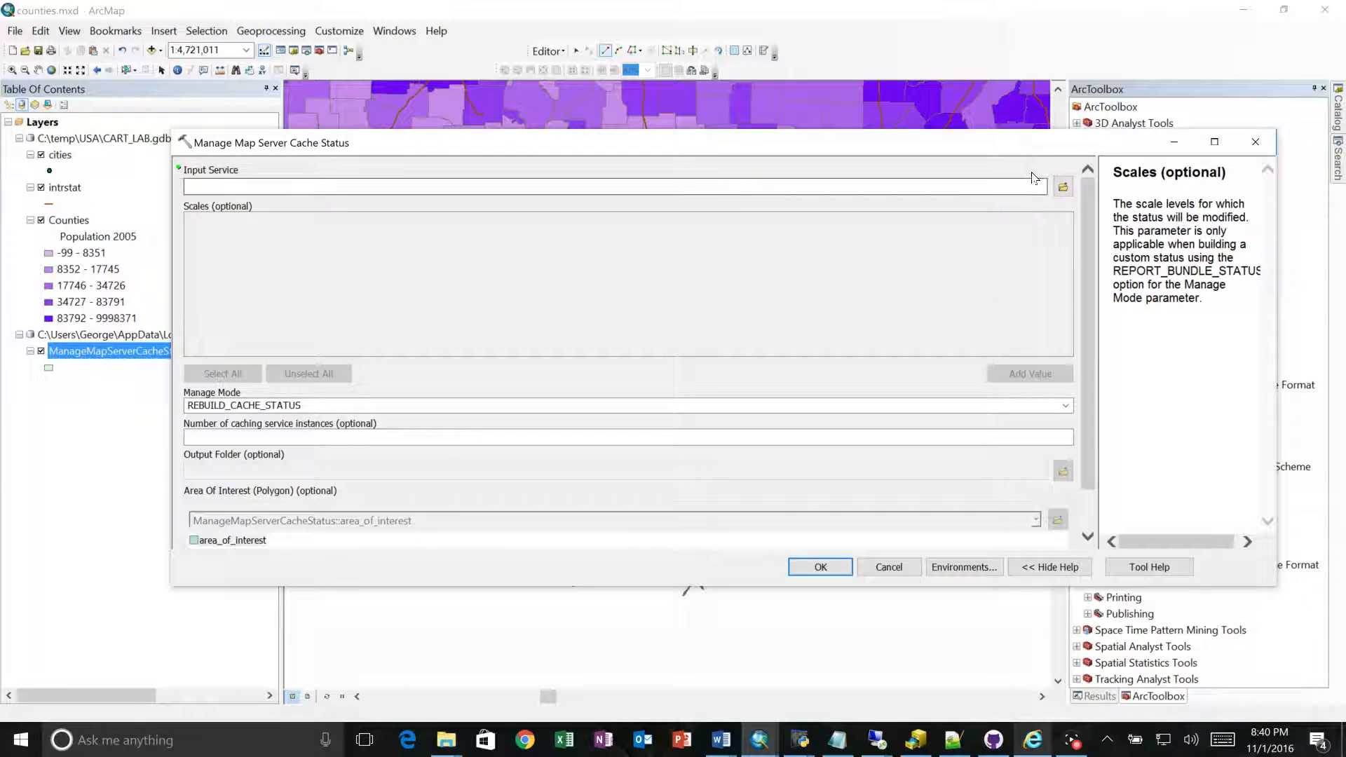
click(1063, 186)
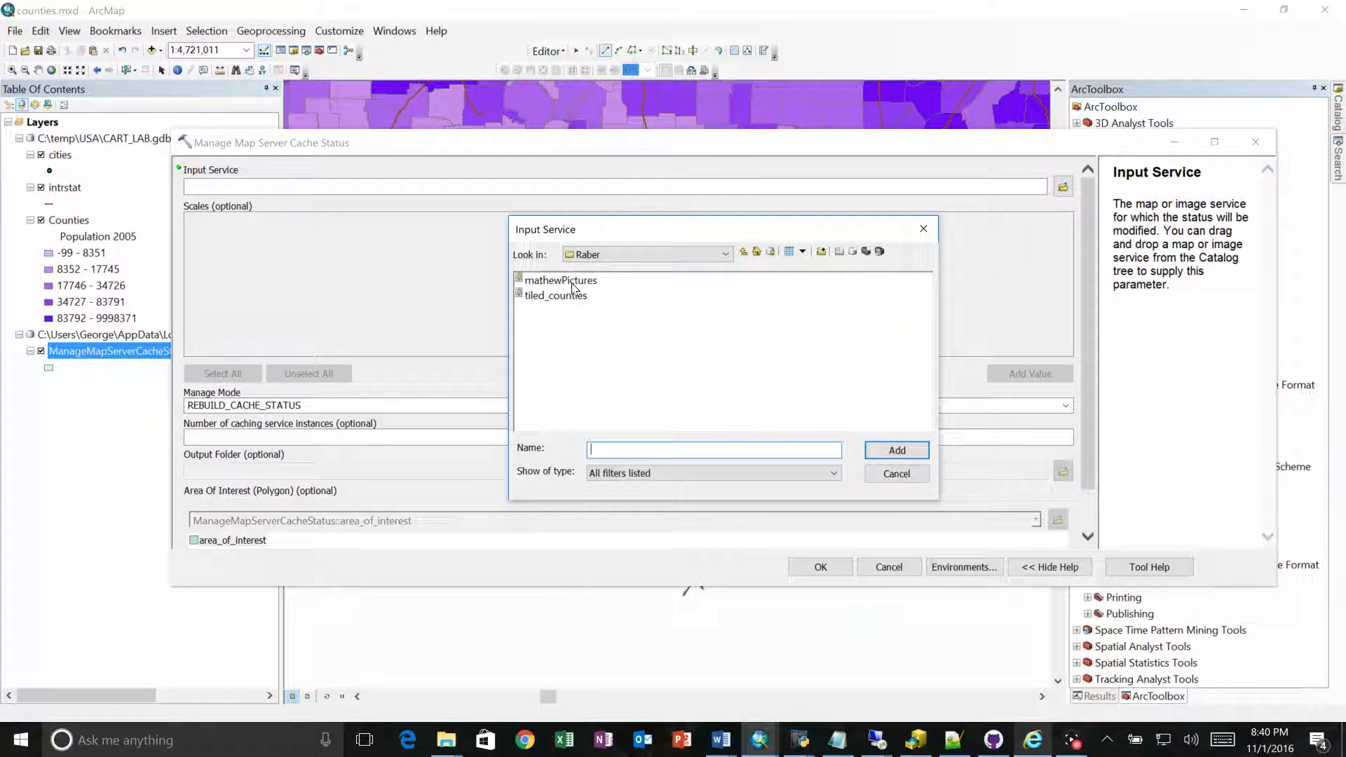
double_click(564, 296)
Step: Review the available manage modes, keep REBUILD_CACHE_STATUS, and check the remaining tool parameters
click(1065, 407)
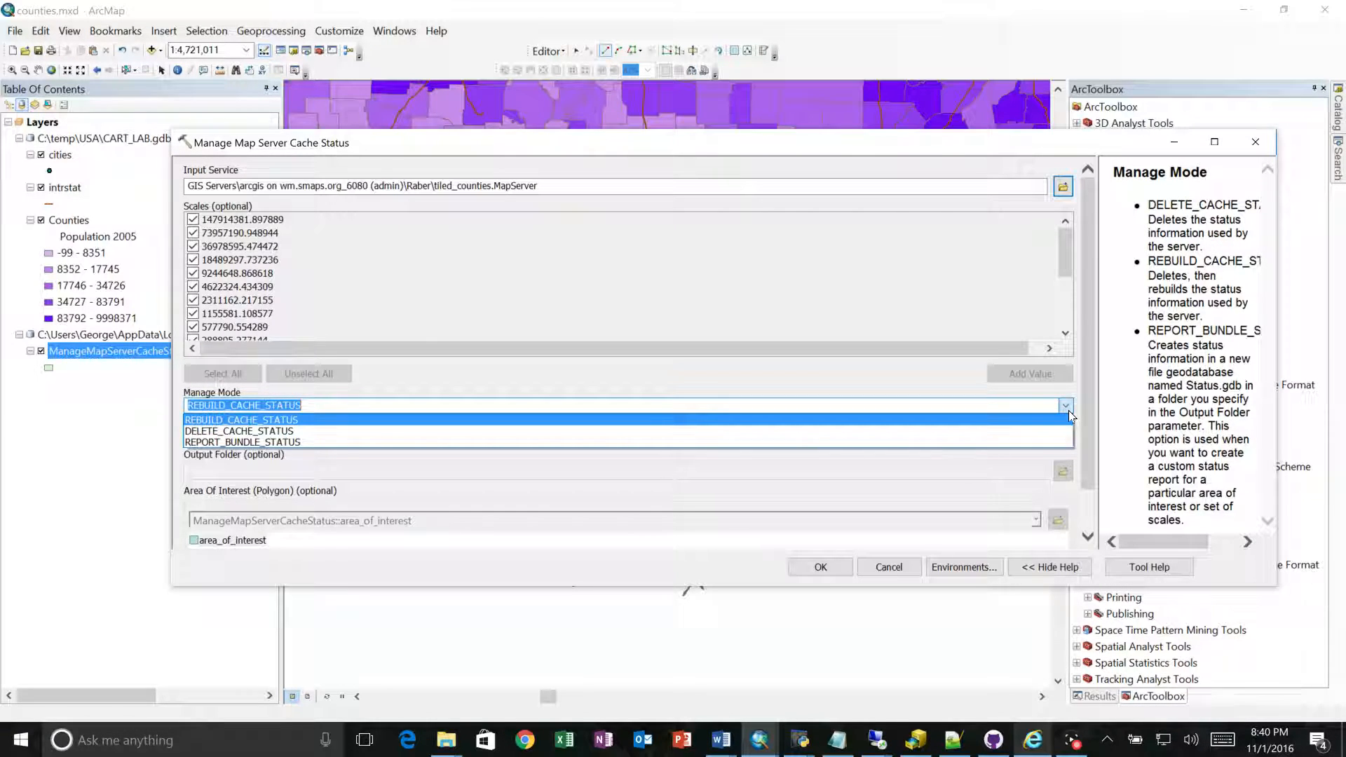
click(1069, 413)
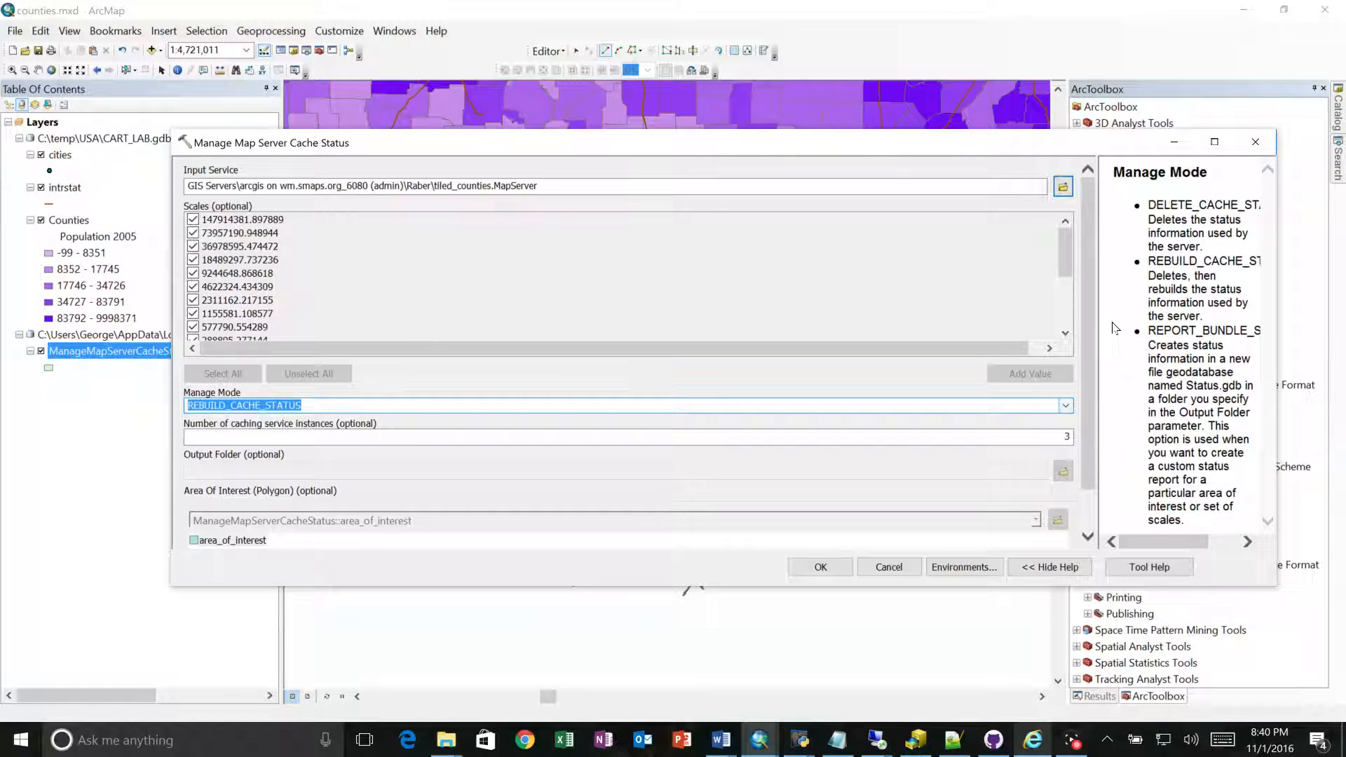
scroll(1082, 427, down, 2)
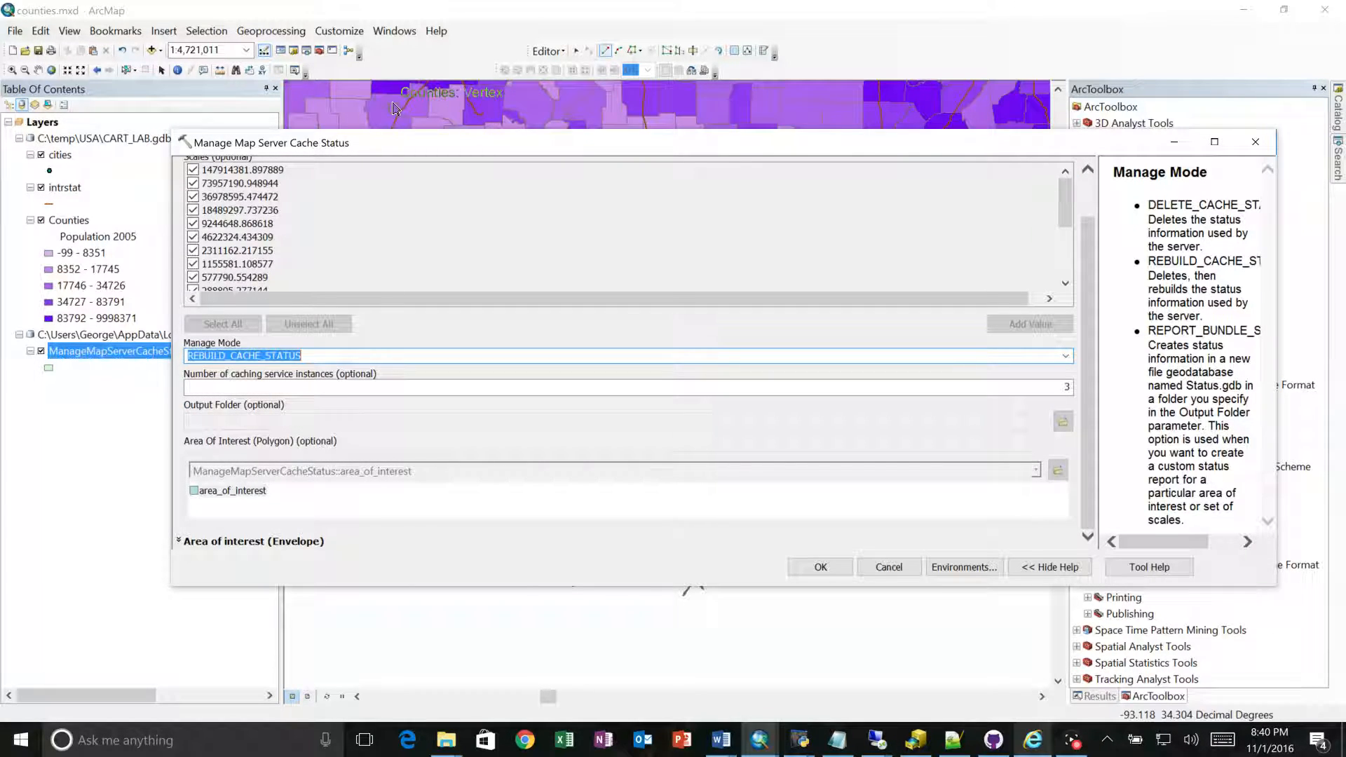
Step: Sketch a small triangular area of interest over the counties just inland of the Gulf coast and run the cache status tool
drag(386, 150, 701, 115)
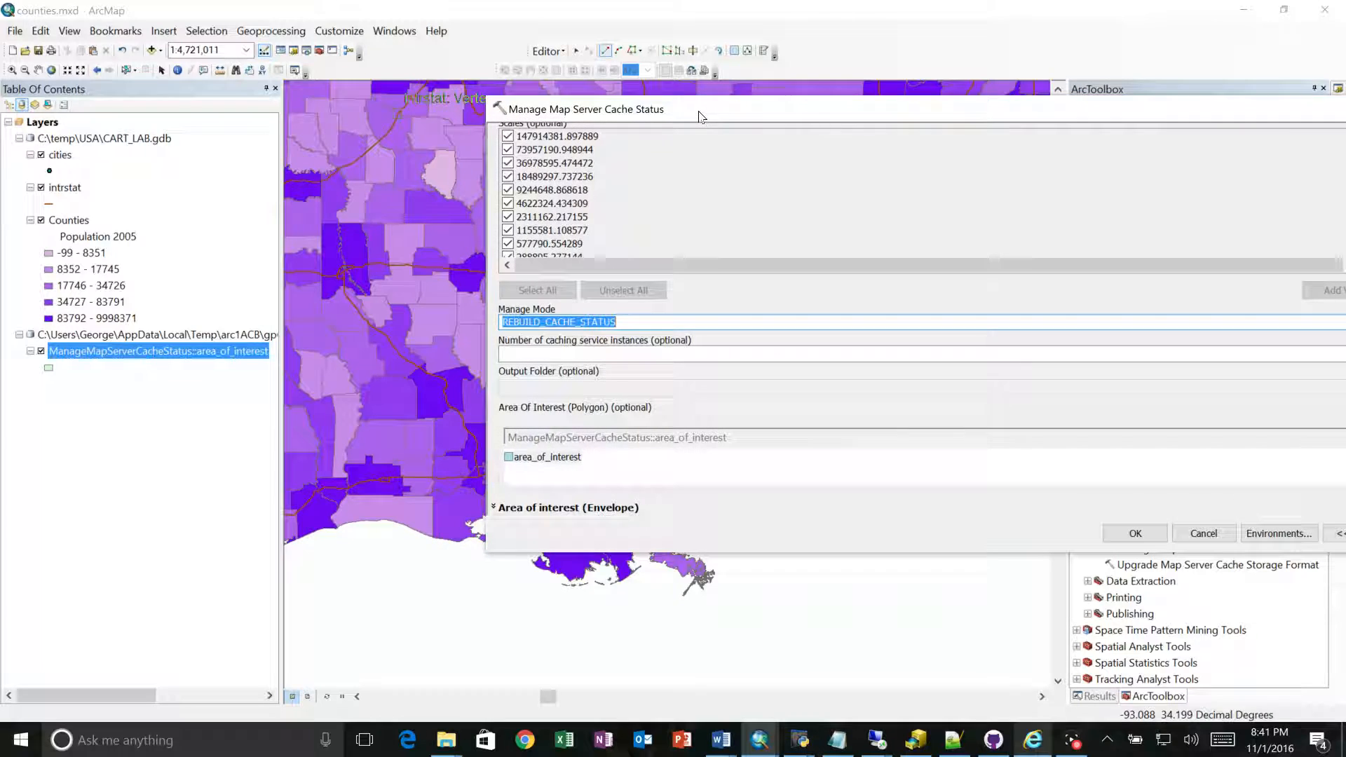
click(504, 456)
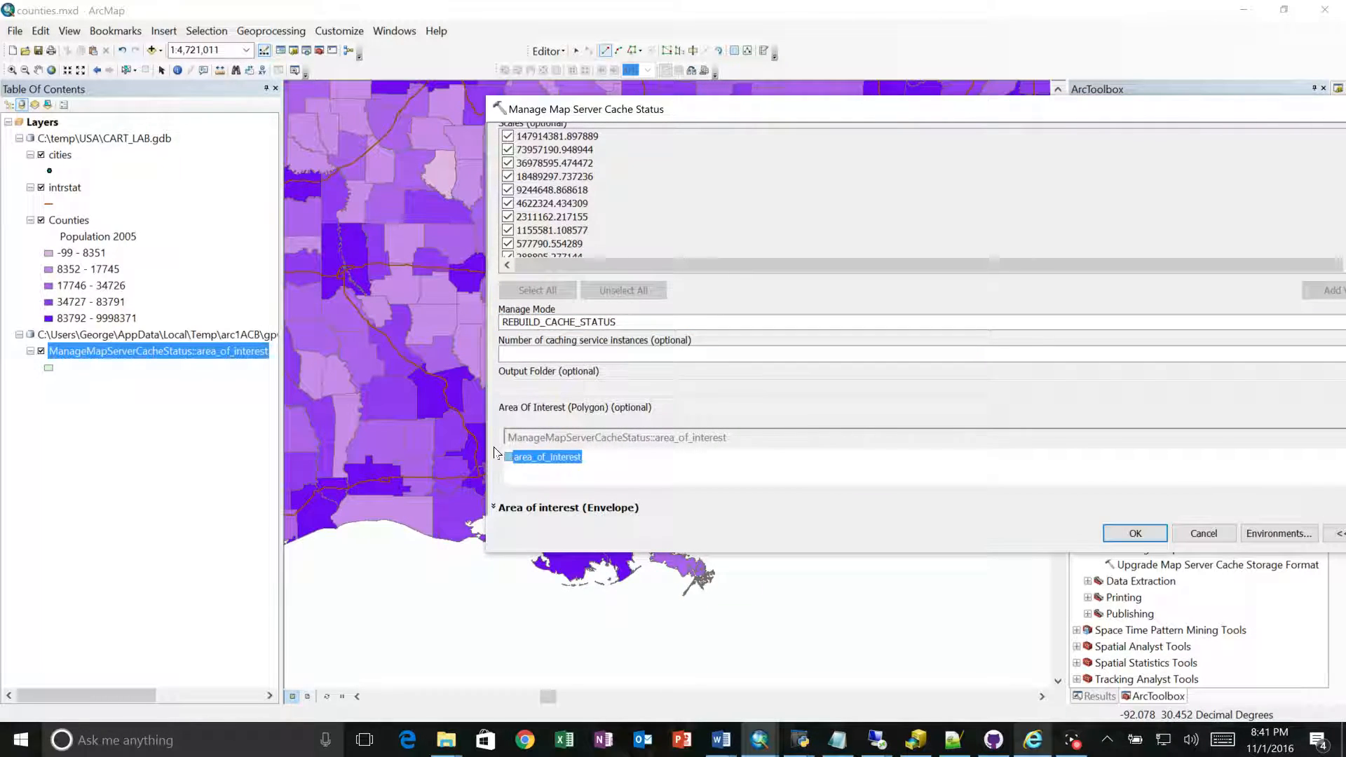
click(432, 455)
click(442, 456)
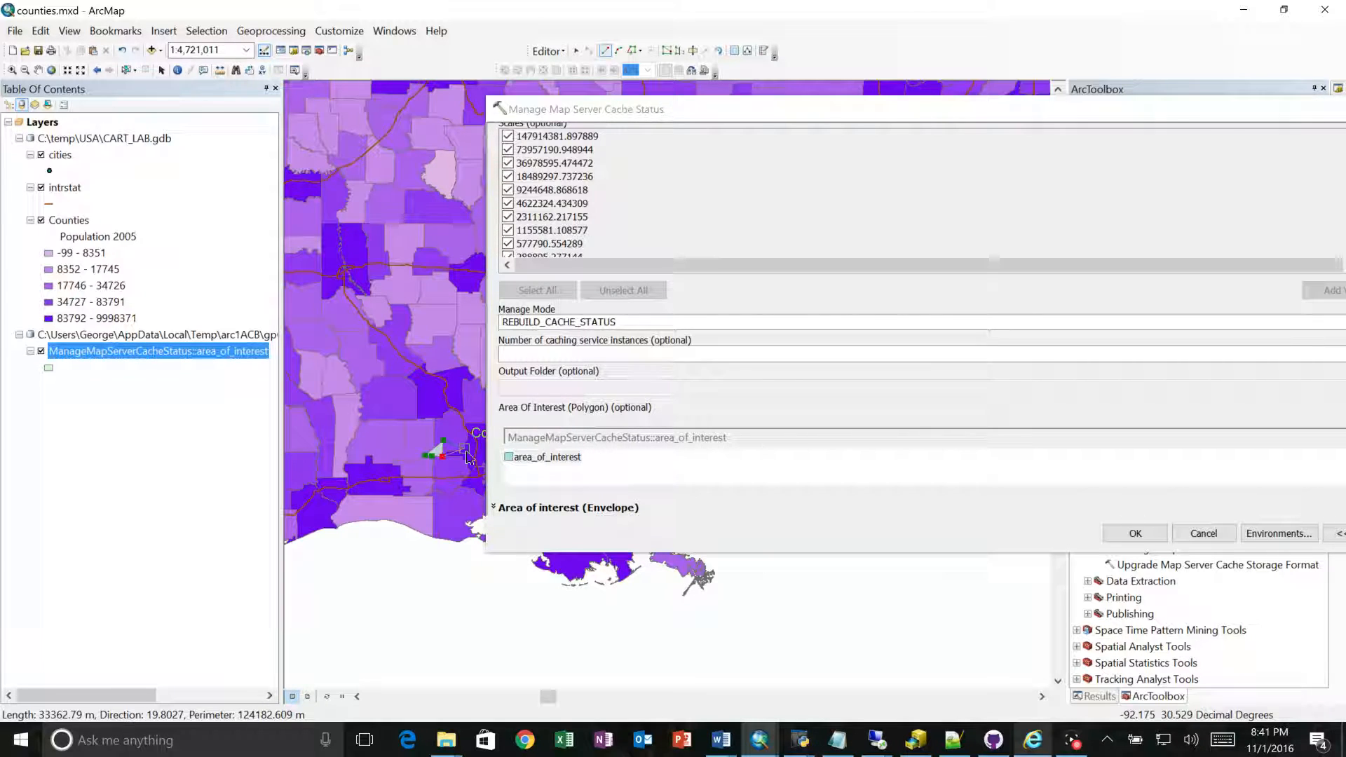
double_click(441, 446)
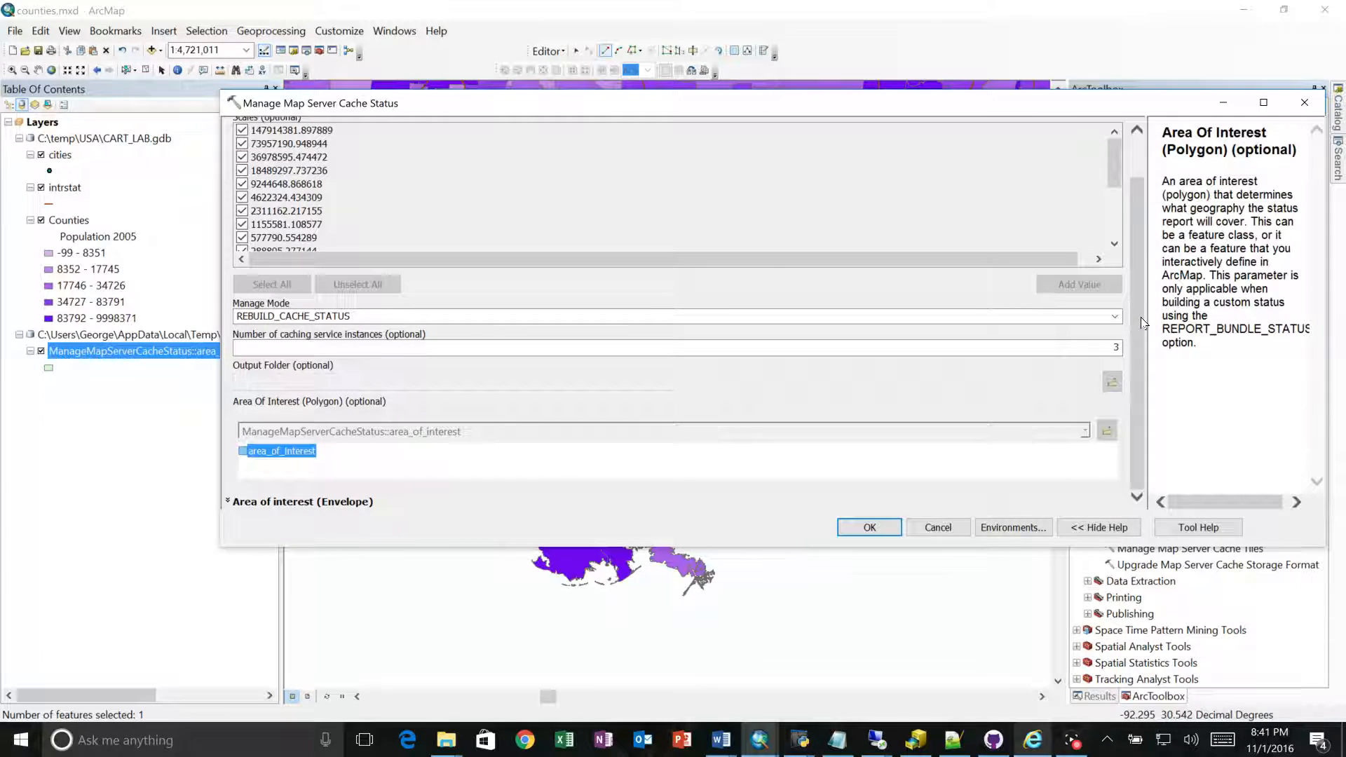
click(871, 526)
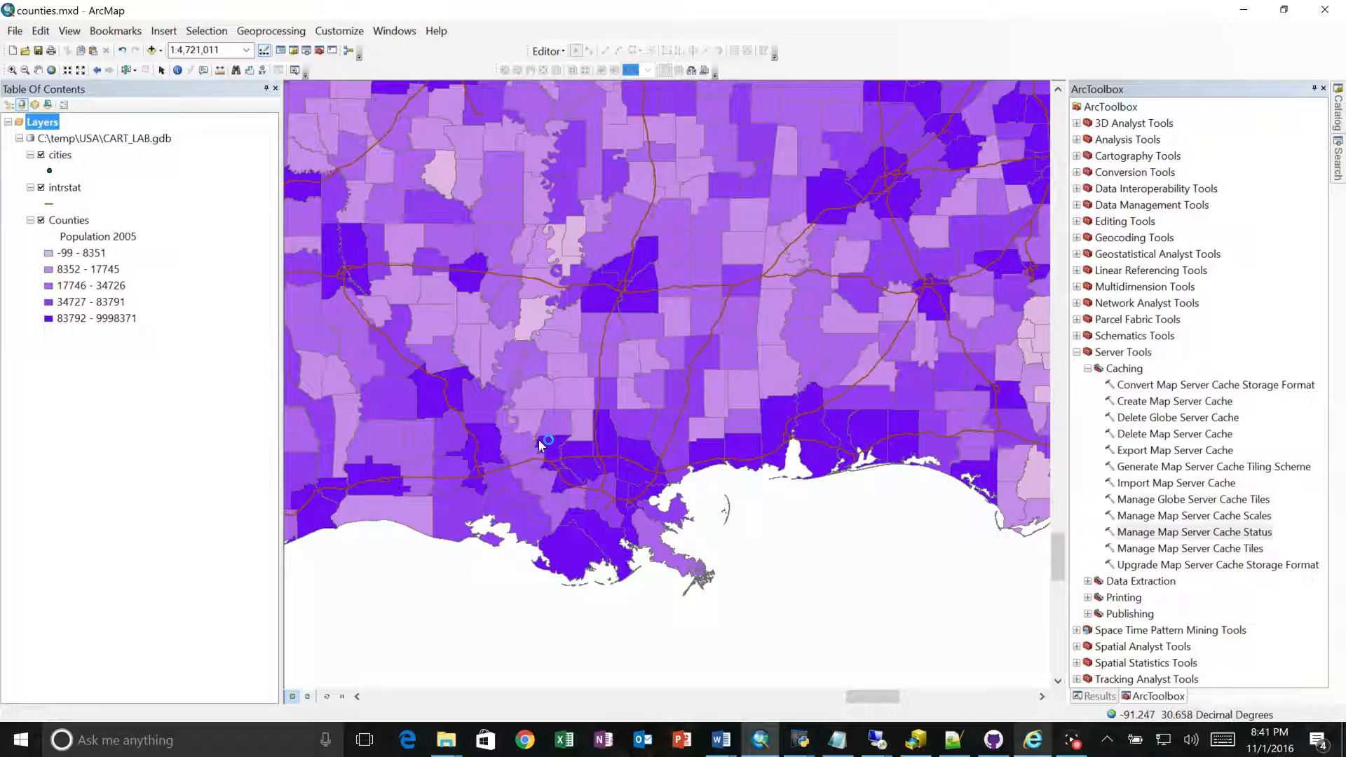
Step: Expand the Manage Map Server Cache Status entry in the current session's geoprocessing results
click(1094, 696)
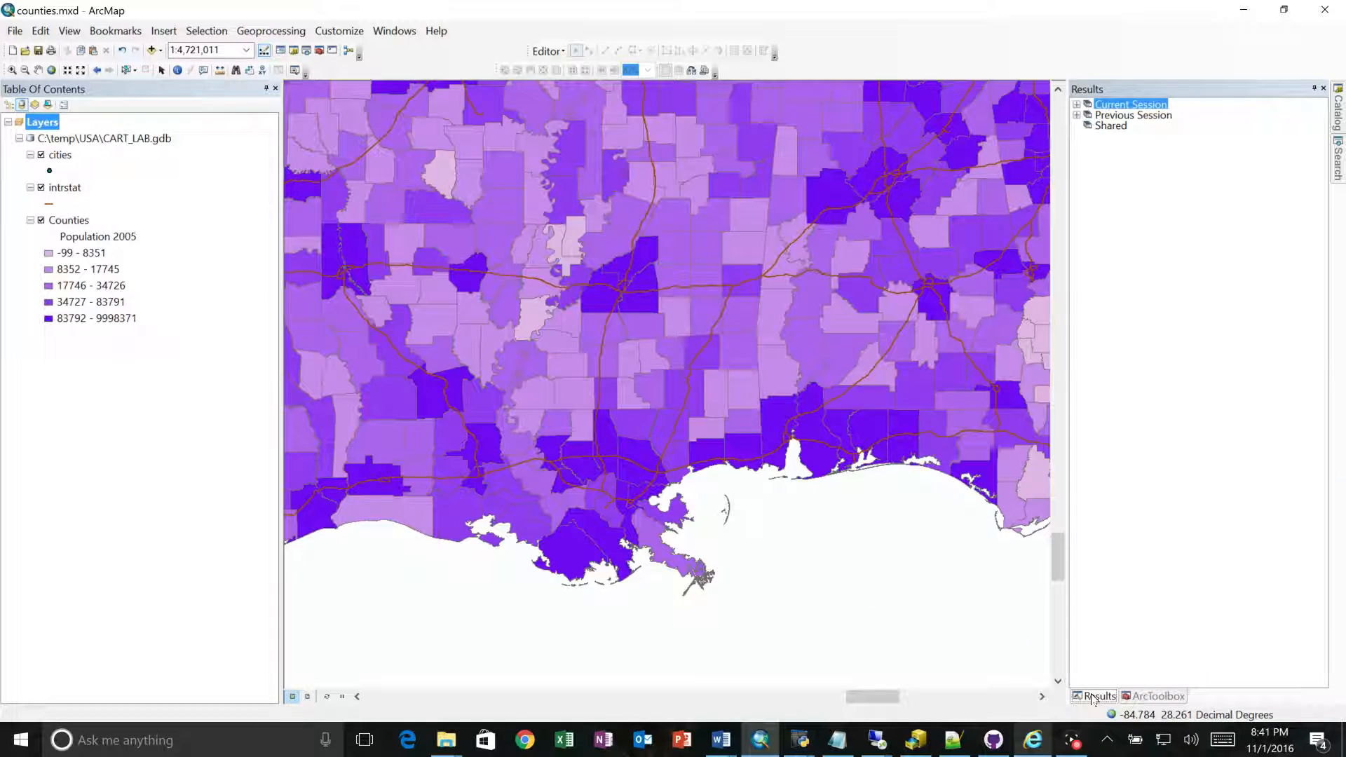
click(1077, 104)
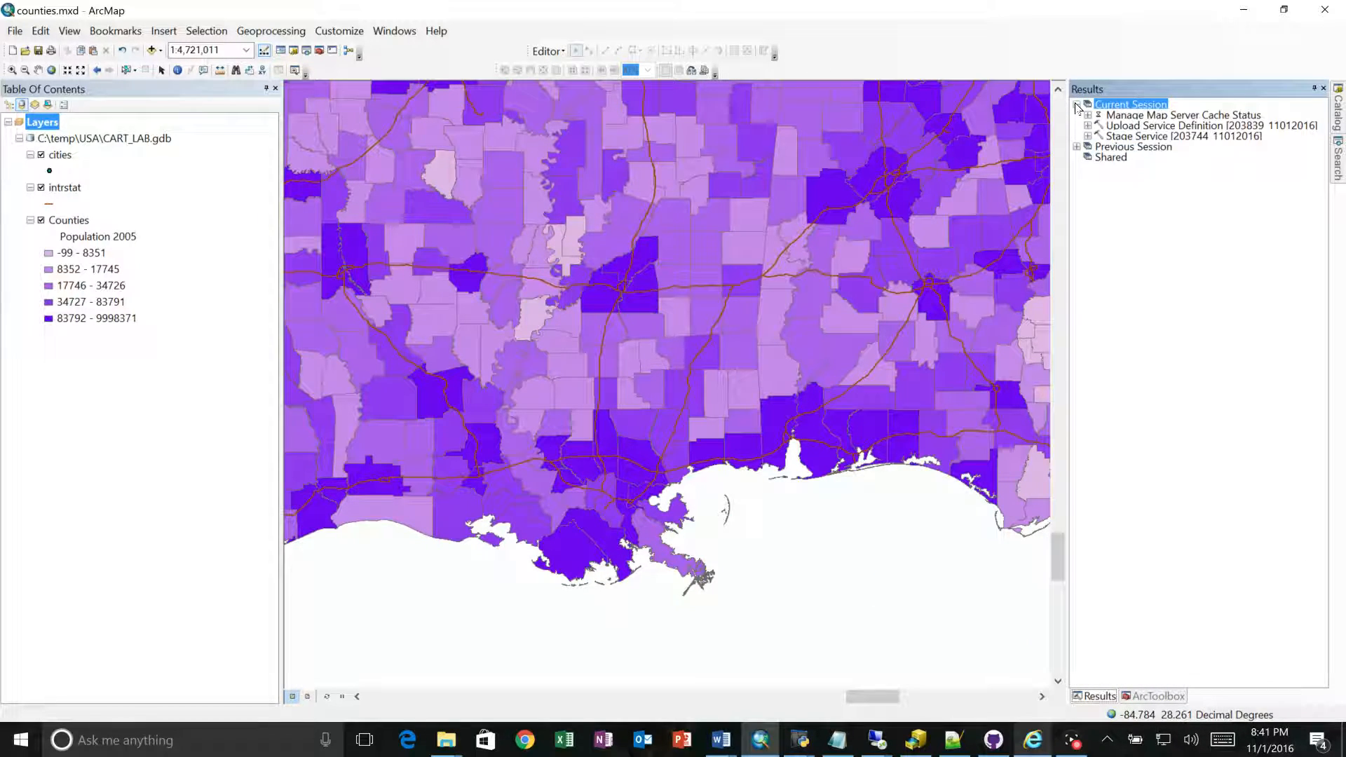
click(1117, 116)
click(1088, 115)
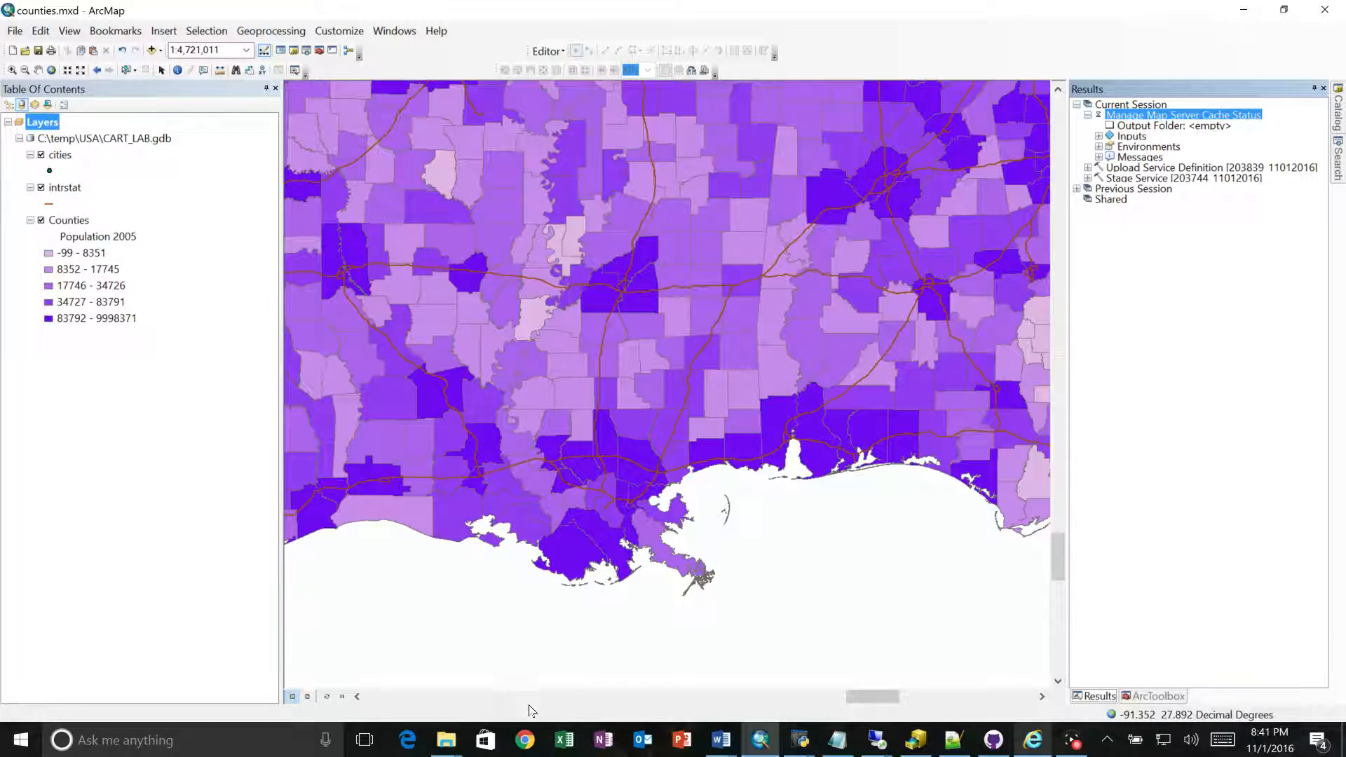
Step: In Chrome, open the services directory at wm.smaps.org:6080/arcgis/rest and preview the tiled_counties map service in the ArcGIS JavaScript viewer
click(523, 736)
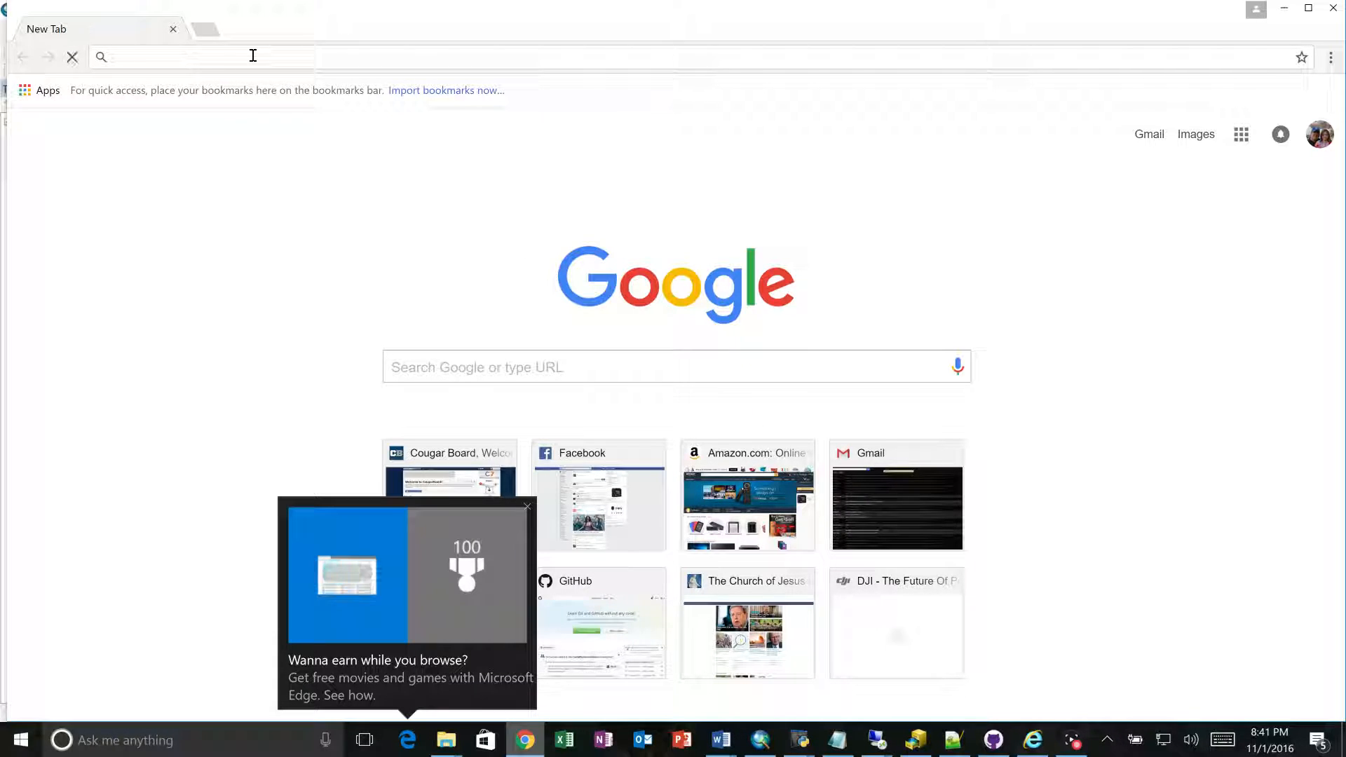
text(wm.smaps.org:6080/arcgis/rest)
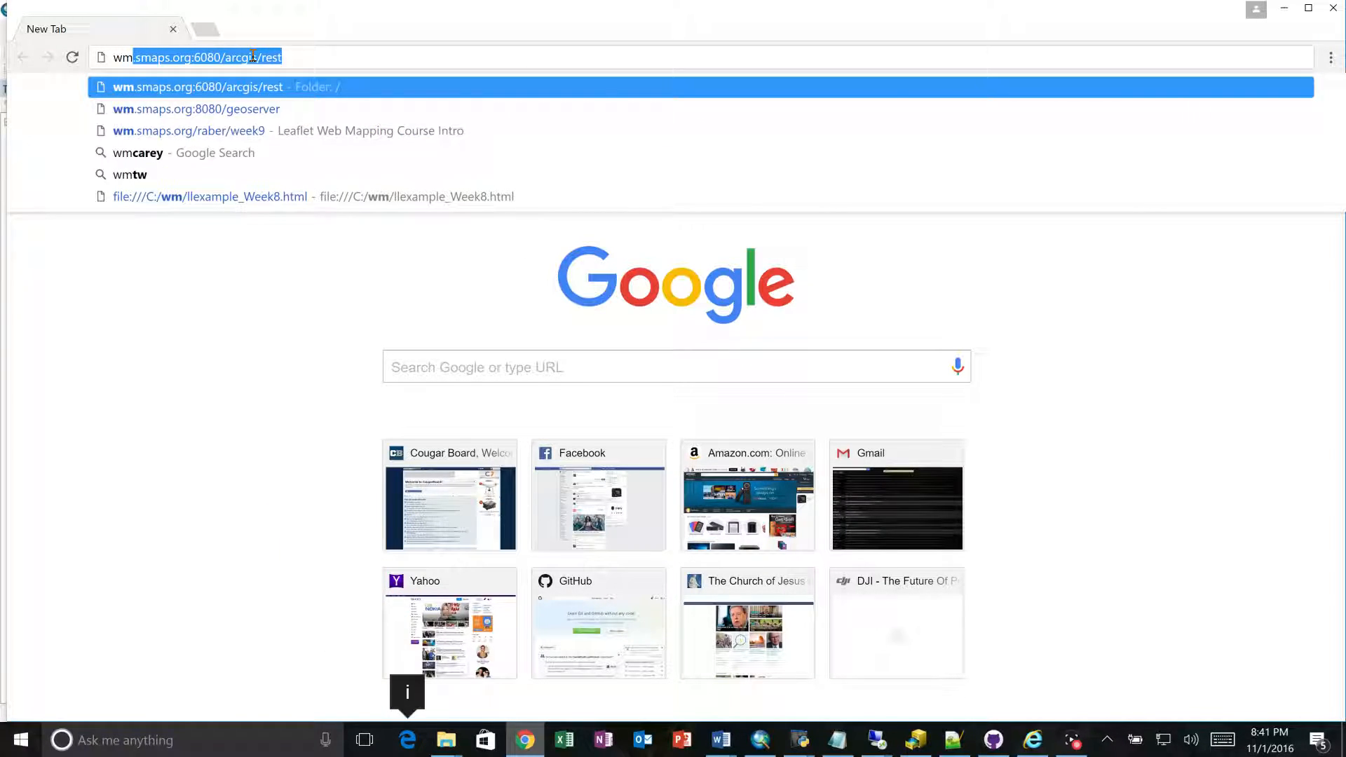
key(Return)
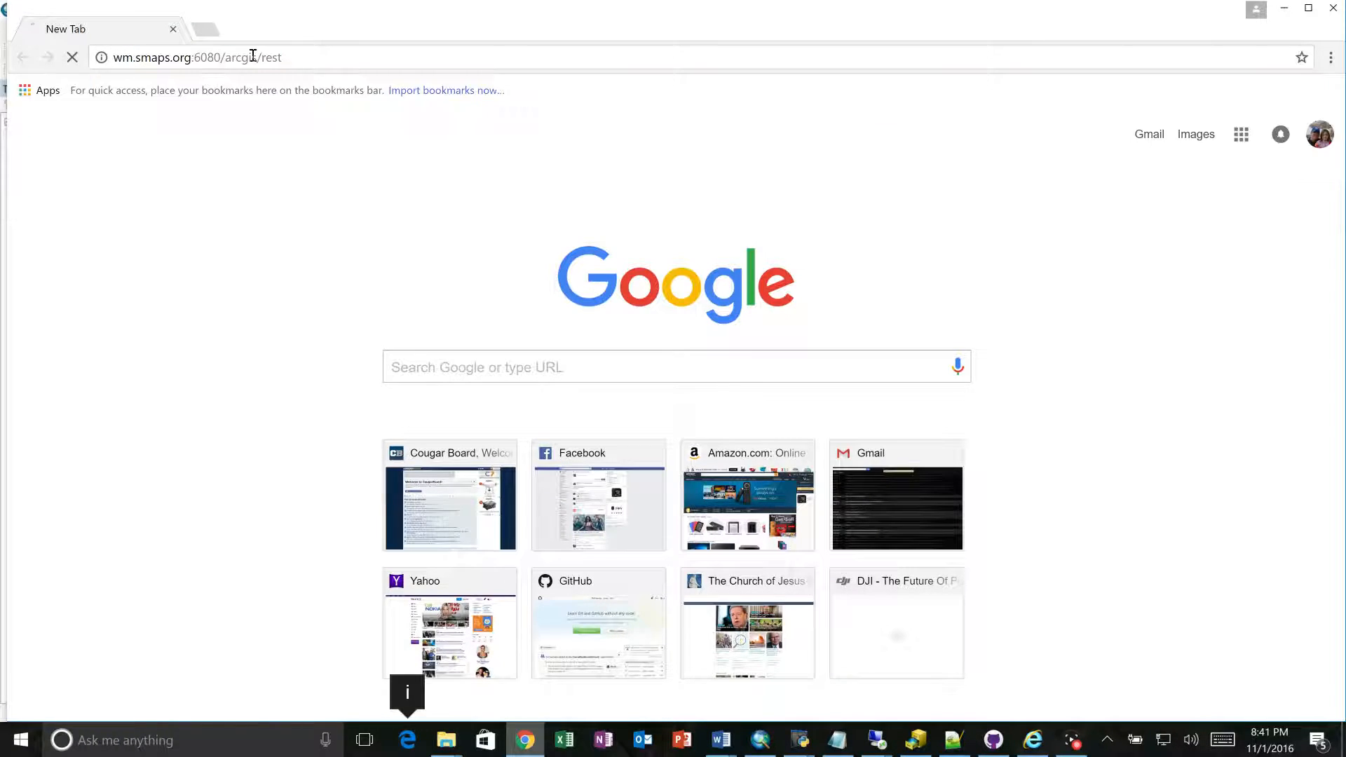
click(80, 399)
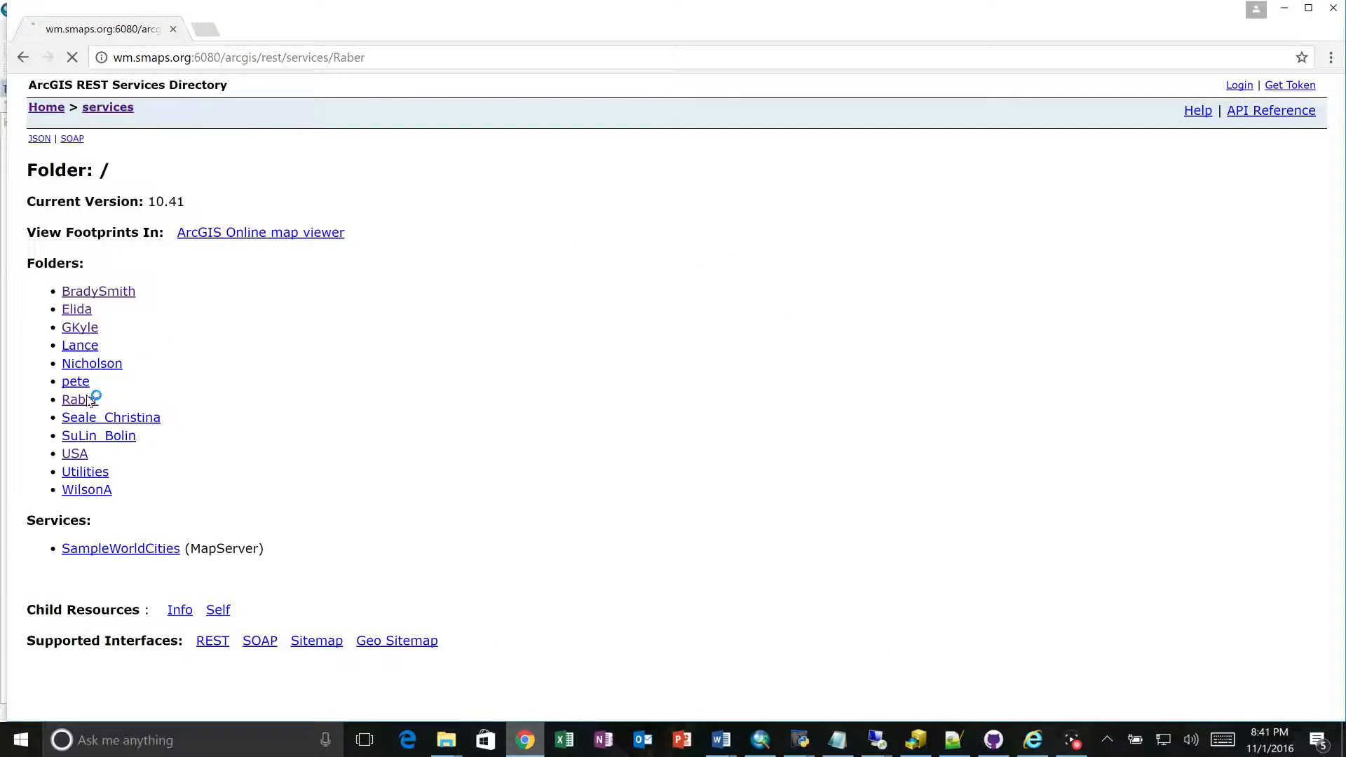
click(121, 314)
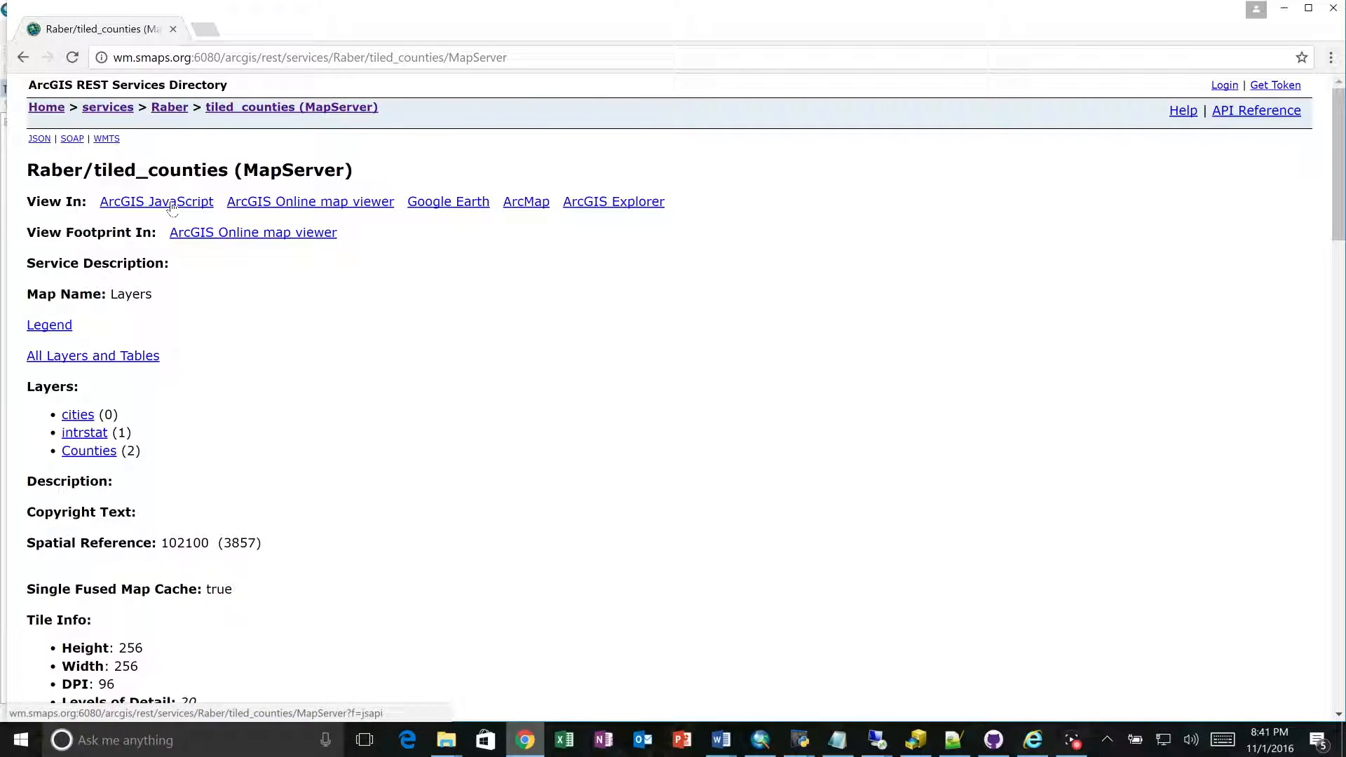
click(171, 207)
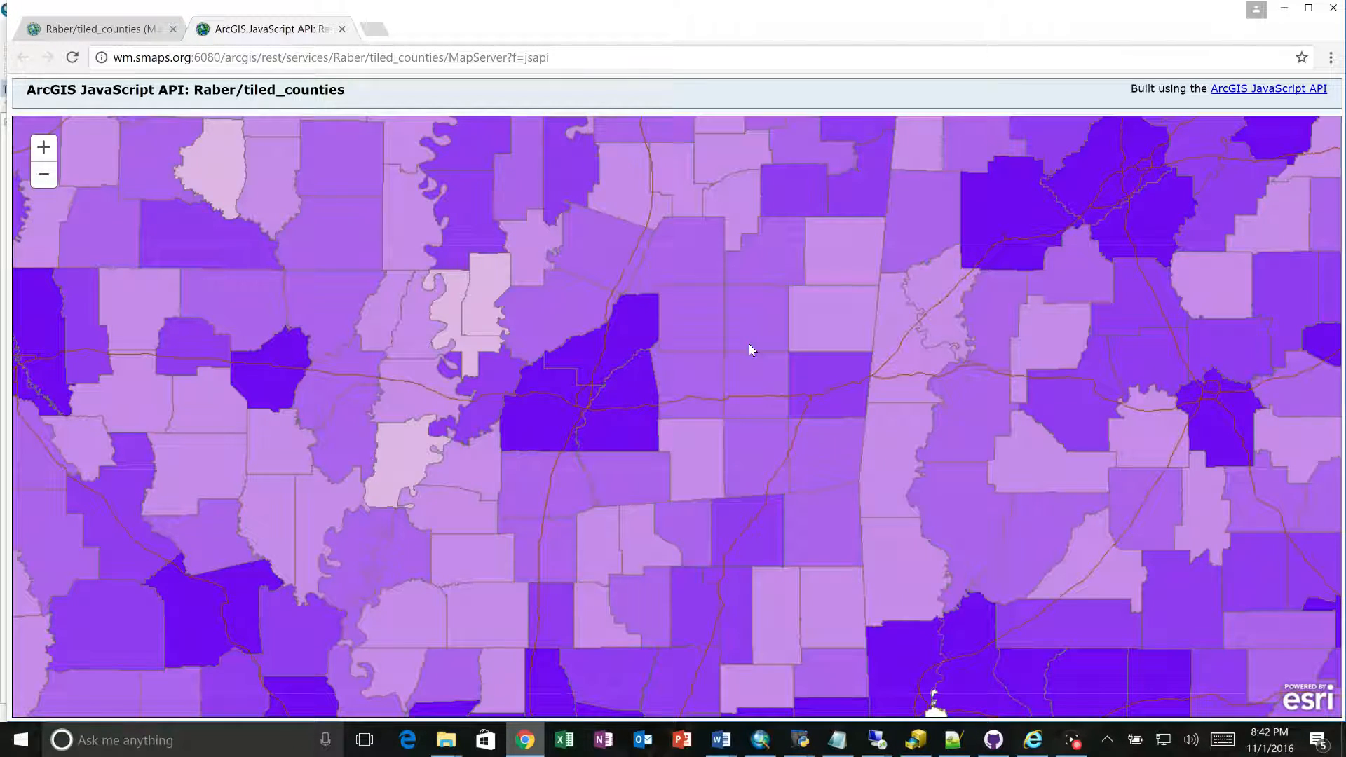
Step: Inspect the cached tiles at two neighbouring zoom levels and toward the northeastern coast for missing coverage
click(42, 175)
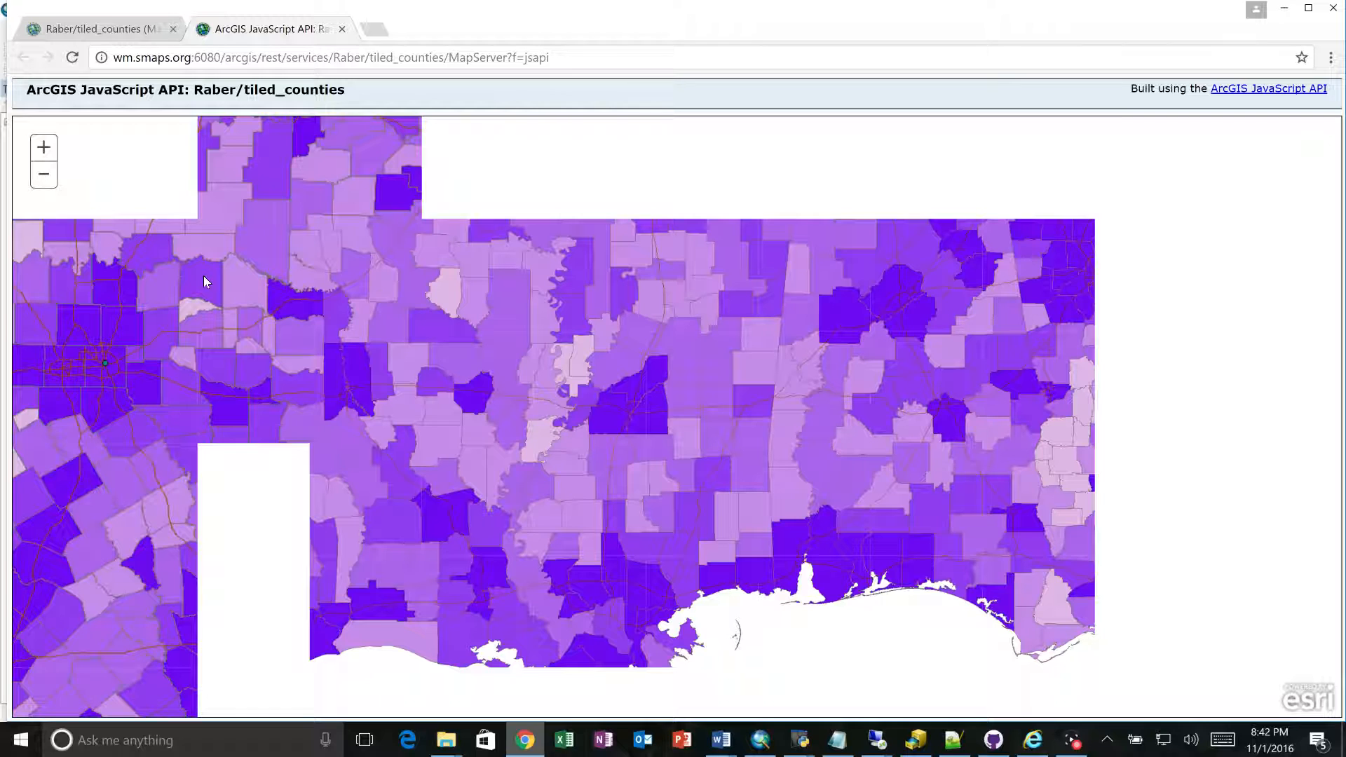
click(42, 151)
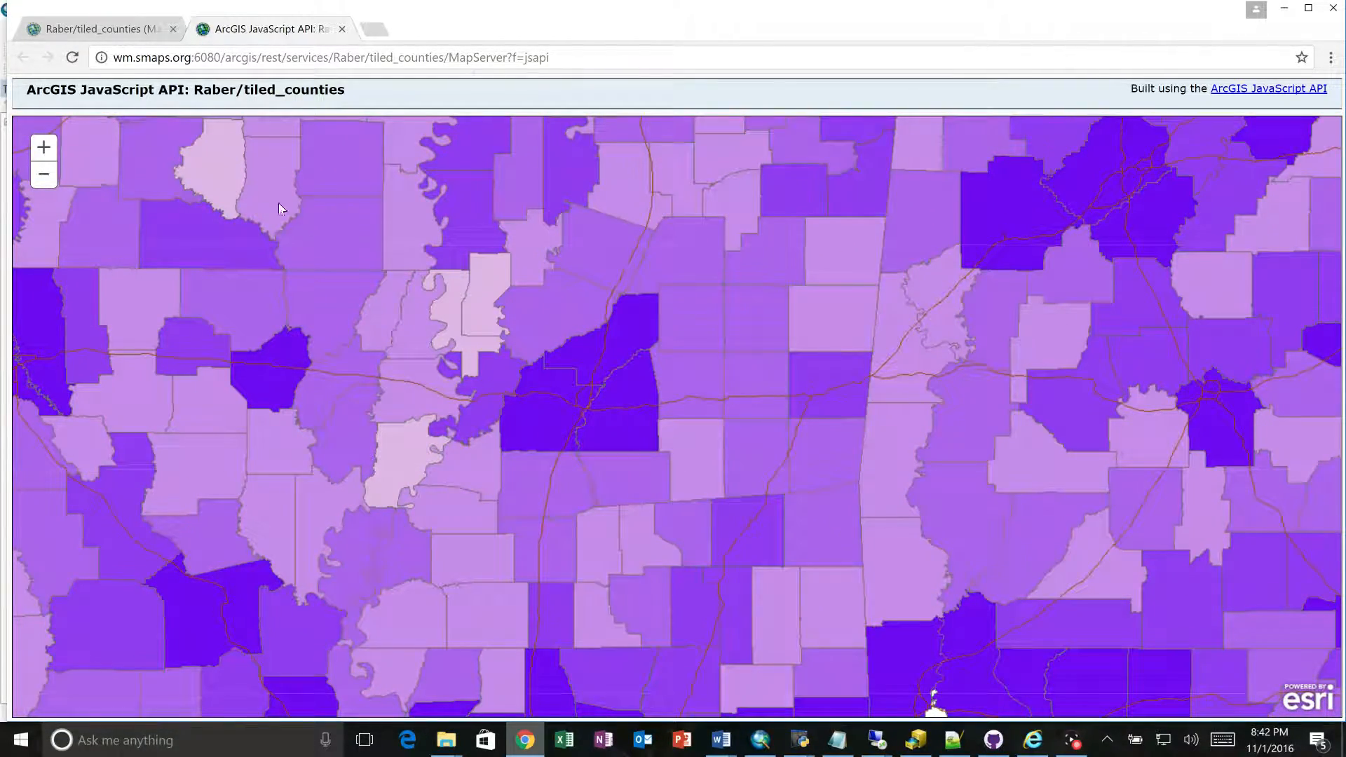
drag(540, 373, 815, 543)
drag(604, 363, 168, 120)
drag(609, 320, 1064, 282)
drag(781, 411, 309, 680)
drag(932, 313, 552, 411)
drag(726, 413, 791, 224)
drag(1022, 205, 558, 726)
drag(677, 281, 505, 694)
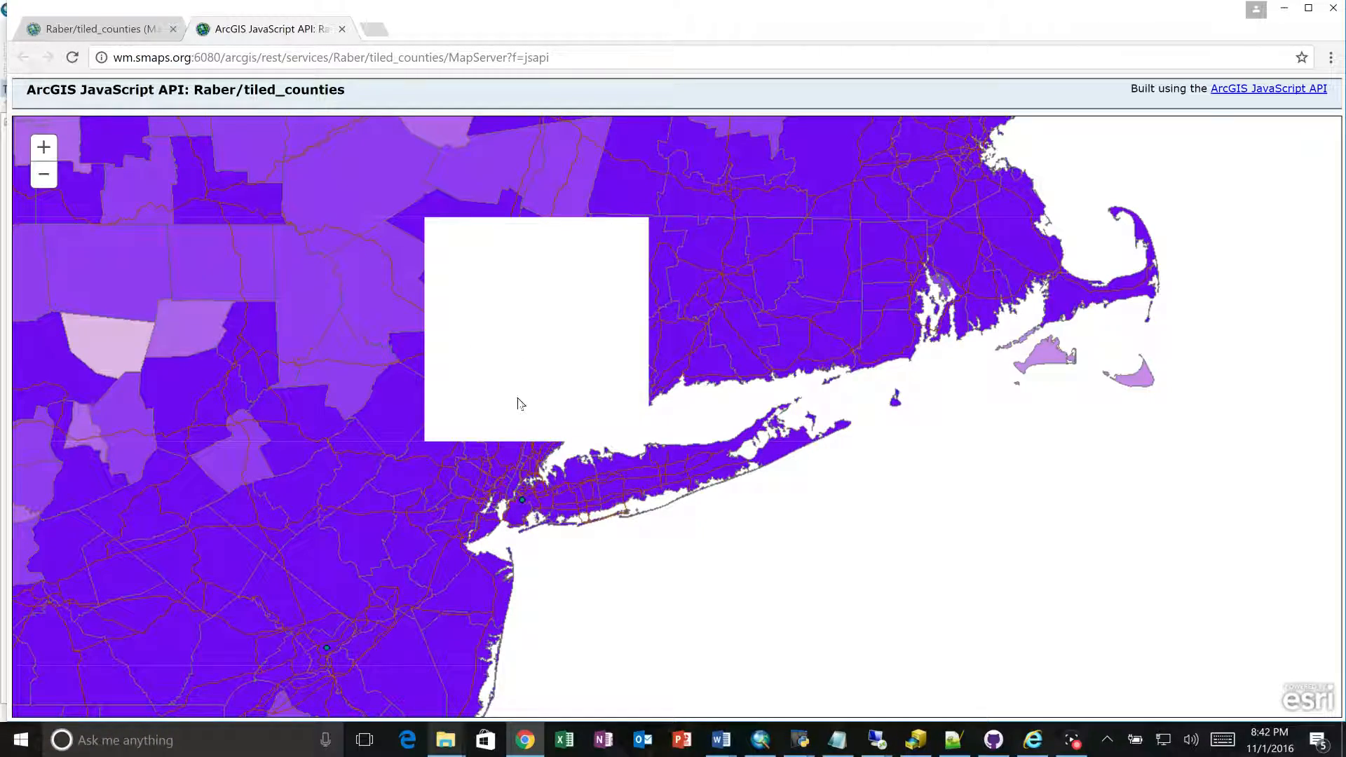
Step: Inspect the cached tiles from the Northeast across to the southwestern counties, dismiss the tool notification, and return to ArcMap
drag(406, 460, 916, 118)
drag(354, 437, 929, 403)
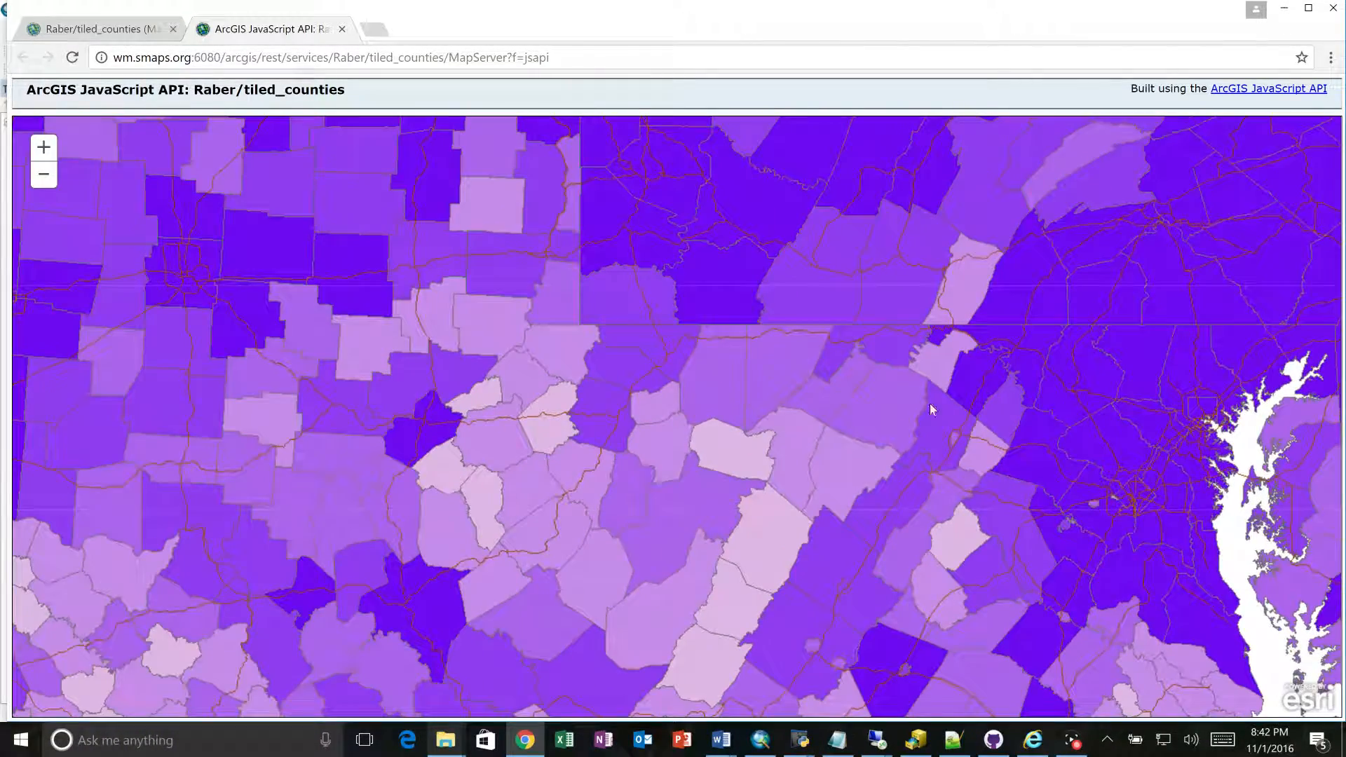
drag(595, 392, 847, 669)
drag(669, 246, 1007, 637)
drag(835, 410, 548, 117)
drag(689, 276, 487, 96)
drag(656, 414, 947, 37)
drag(422, 371, 1086, 184)
drag(485, 291, 1129, 401)
drag(435, 382, 1119, 368)
drag(535, 356, 964, 372)
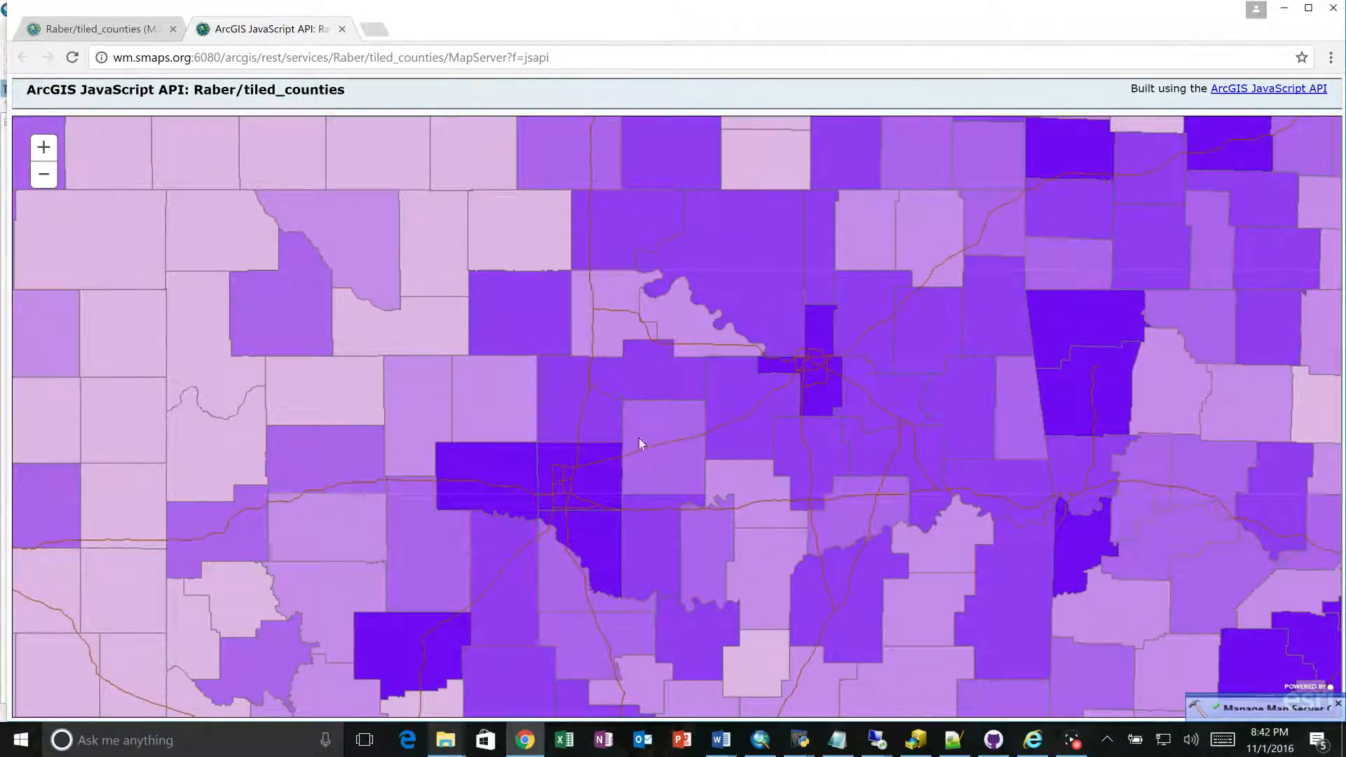
drag(709, 448, 951, 291)
drag(817, 460, 1336, 210)
drag(1096, 444, 1341, 220)
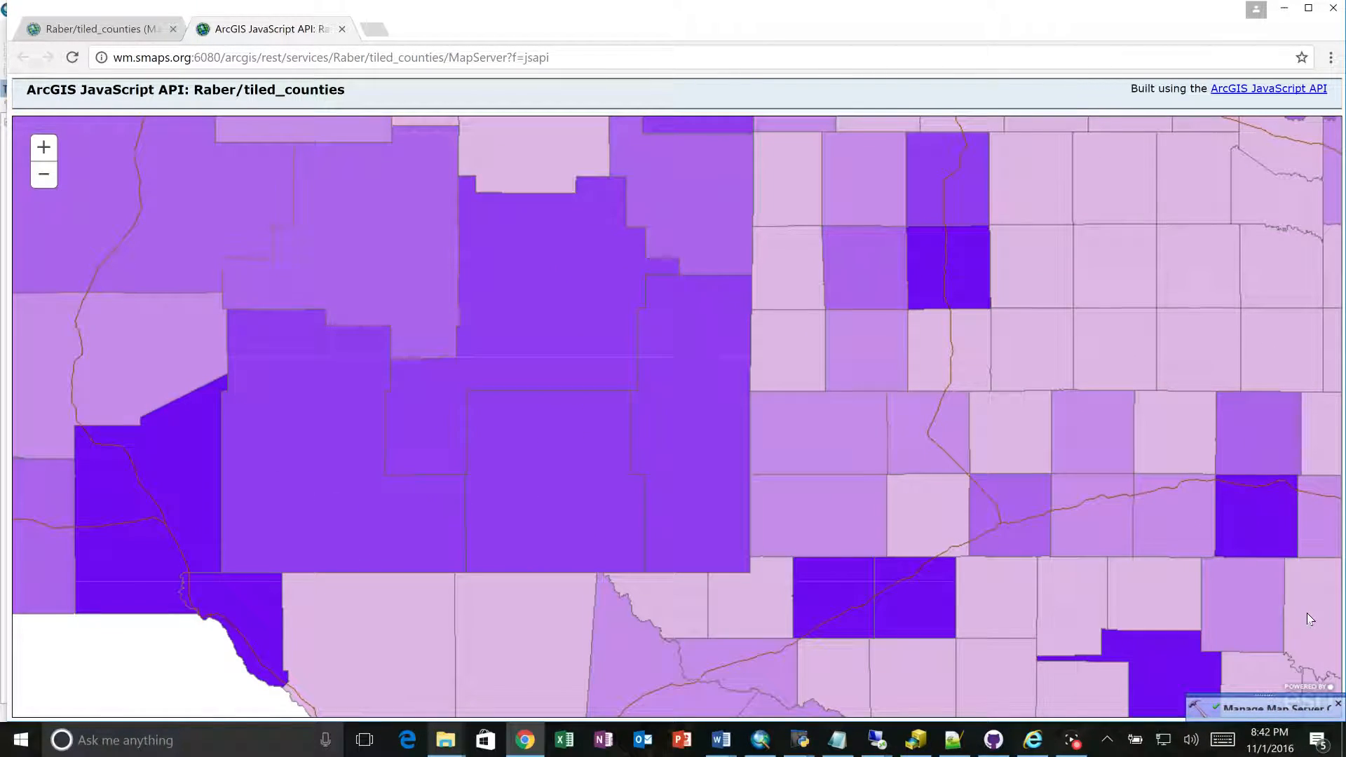
click(1337, 703)
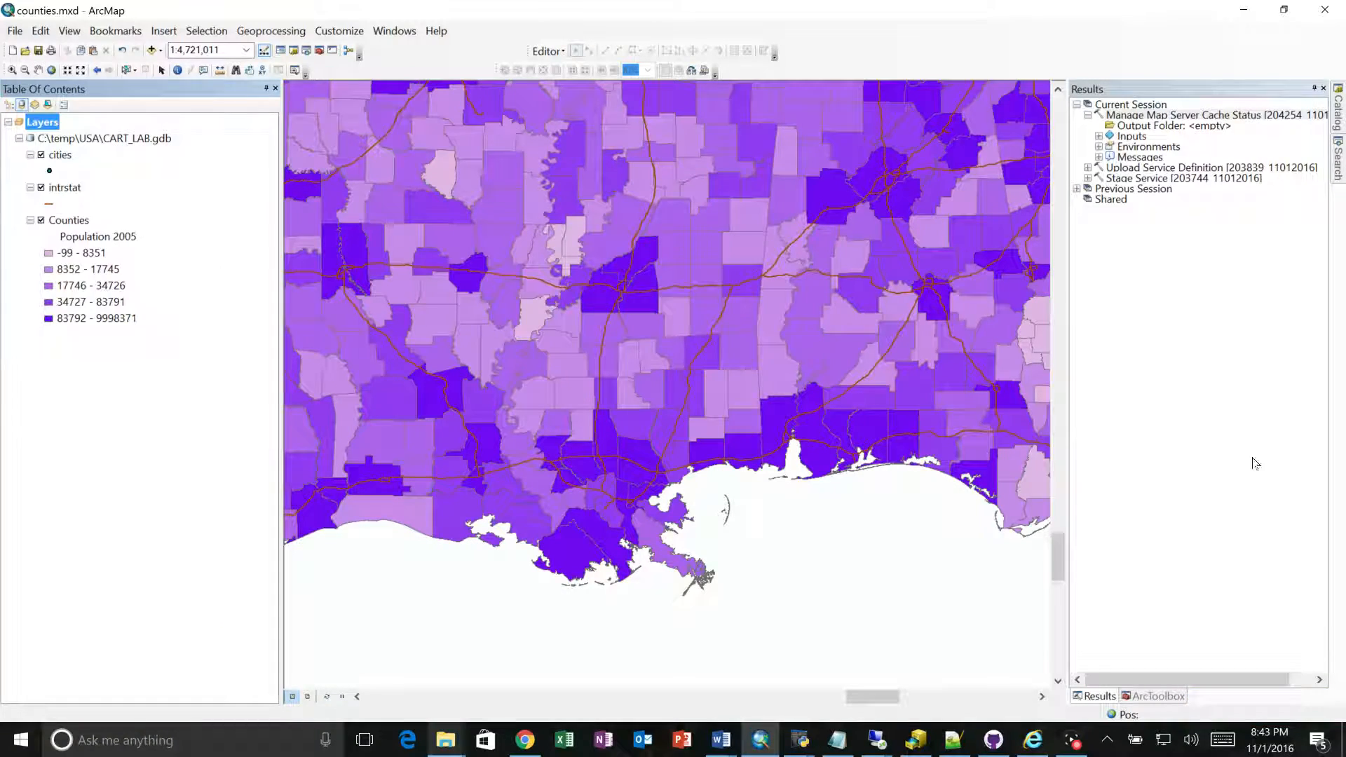
Step: Switch back to the tiled_counties preview in Chrome and inspect the cached tiles at two broader zoom levels from the Southwest to the Pacific Northwest
click(1245, 10)
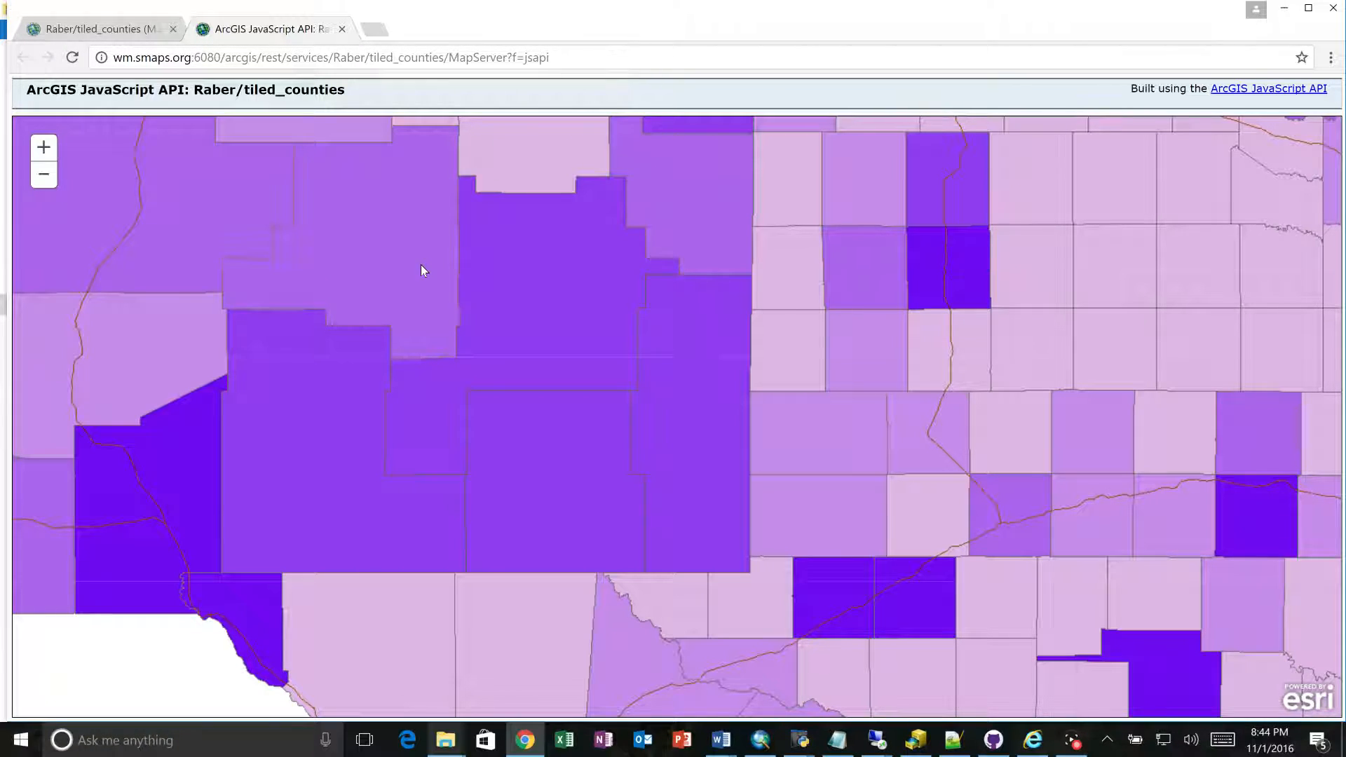
click(39, 185)
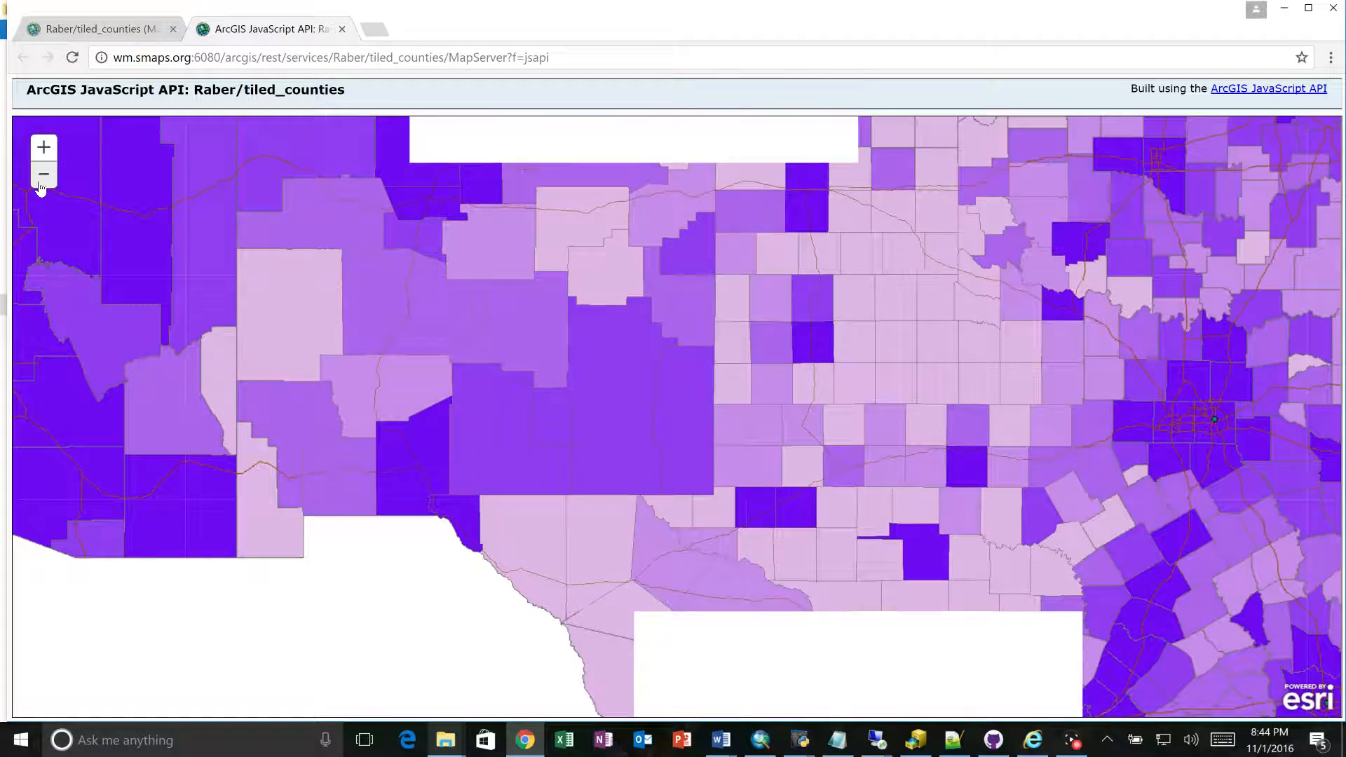
click(39, 185)
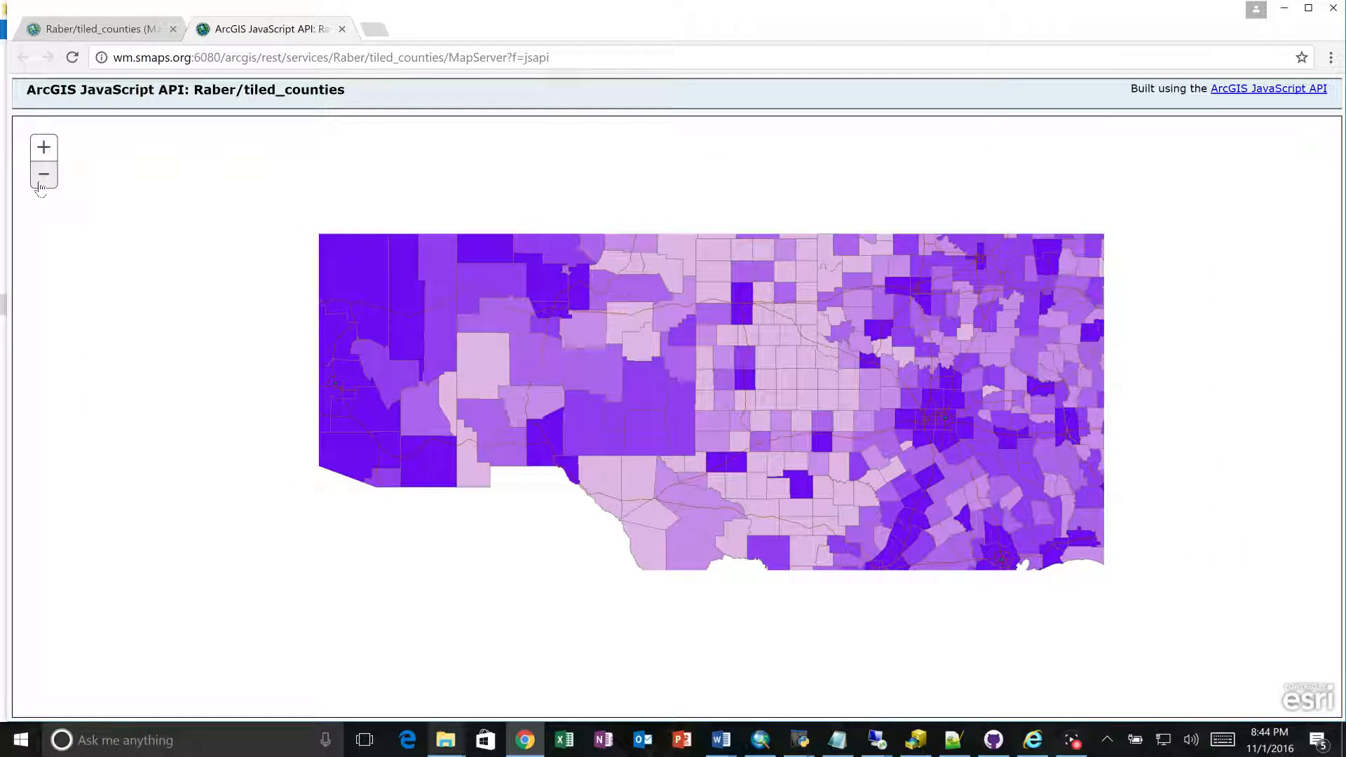
drag(489, 233, 490, 424)
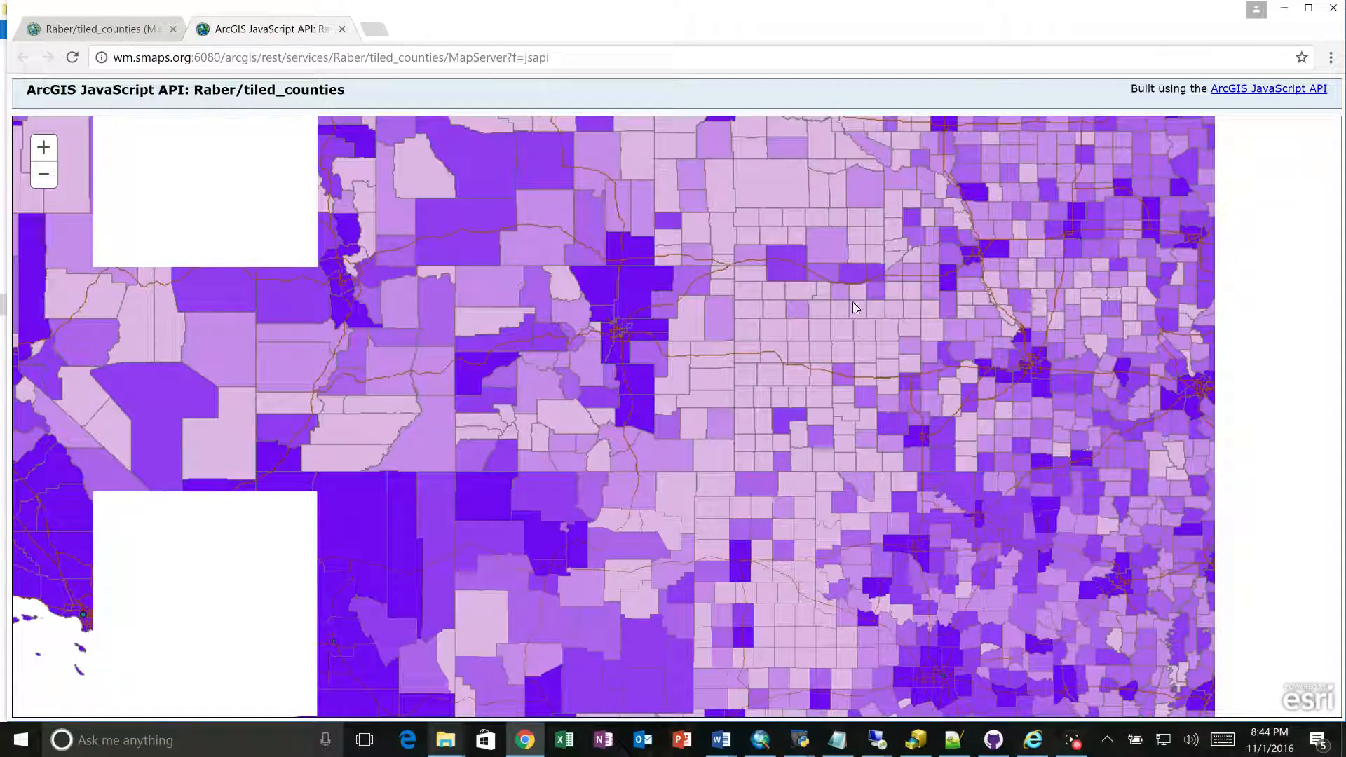
drag(398, 271, 751, 528)
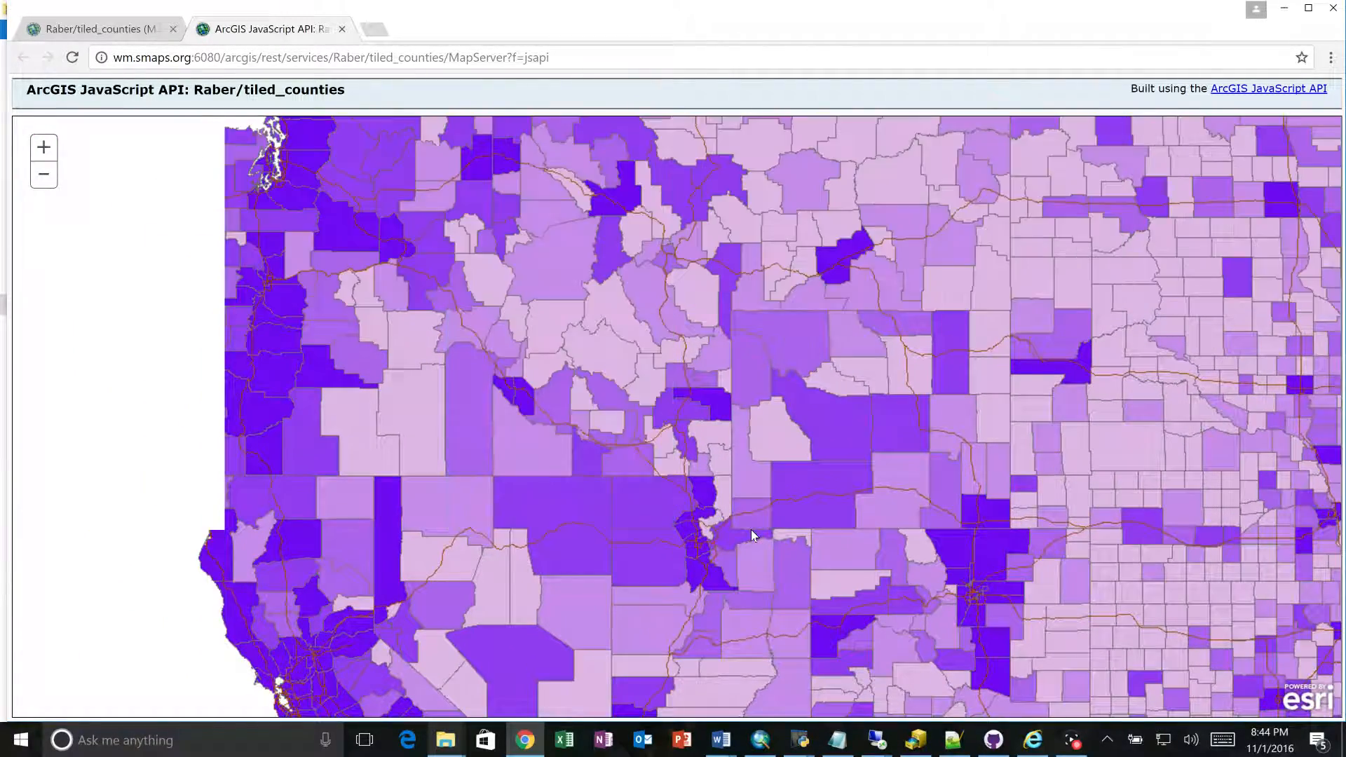
Step: Inspect the tiled_counties cache from the Great Lakes to New England and down across the Gulf Coast states for missing tiles
scroll(702, 352, up, 1)
drag(1096, 573, 538, 411)
drag(861, 497, 560, 377)
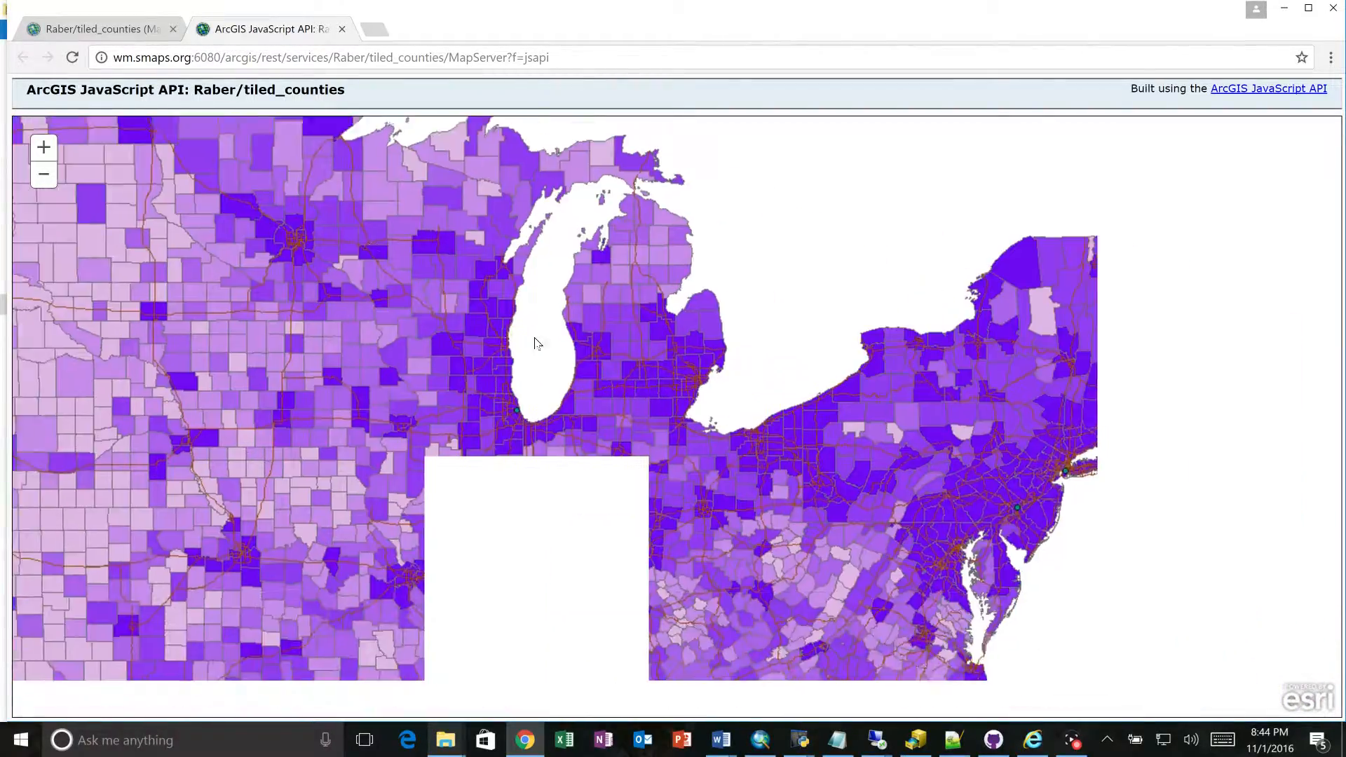
drag(998, 402, 700, 565)
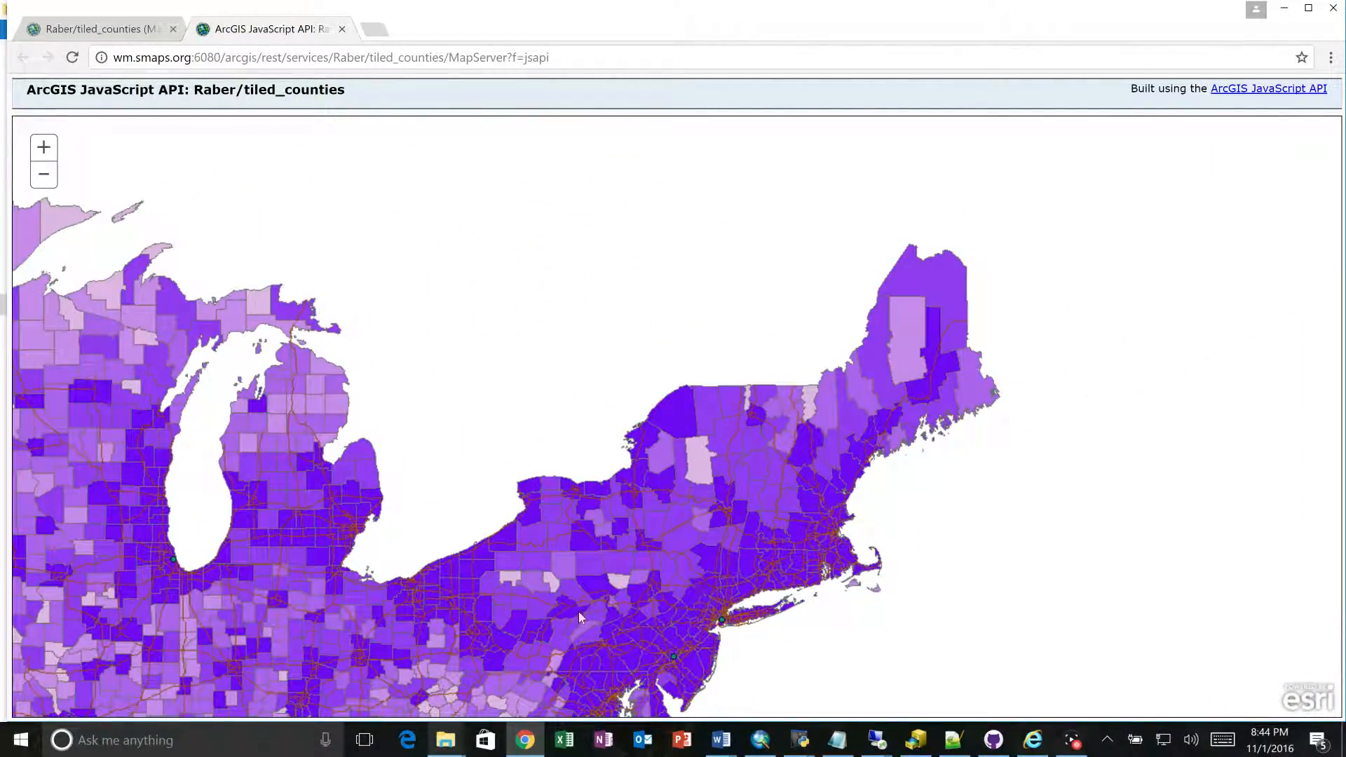
drag(579, 612, 993, 321)
drag(724, 455, 1070, 230)
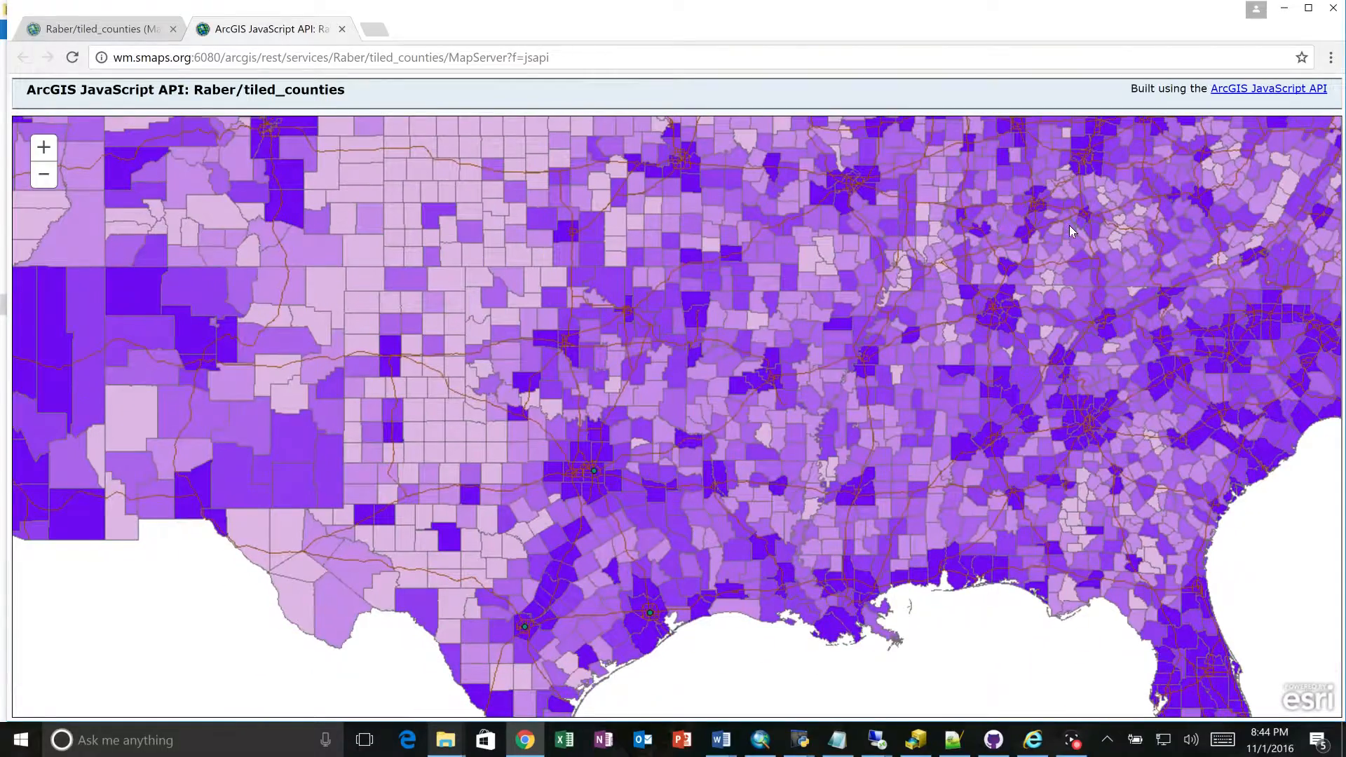
Step: Inspect the cached tiles over the central Plains counties at close range, then at two successively broader zoom levels
drag(751, 251, 881, 481)
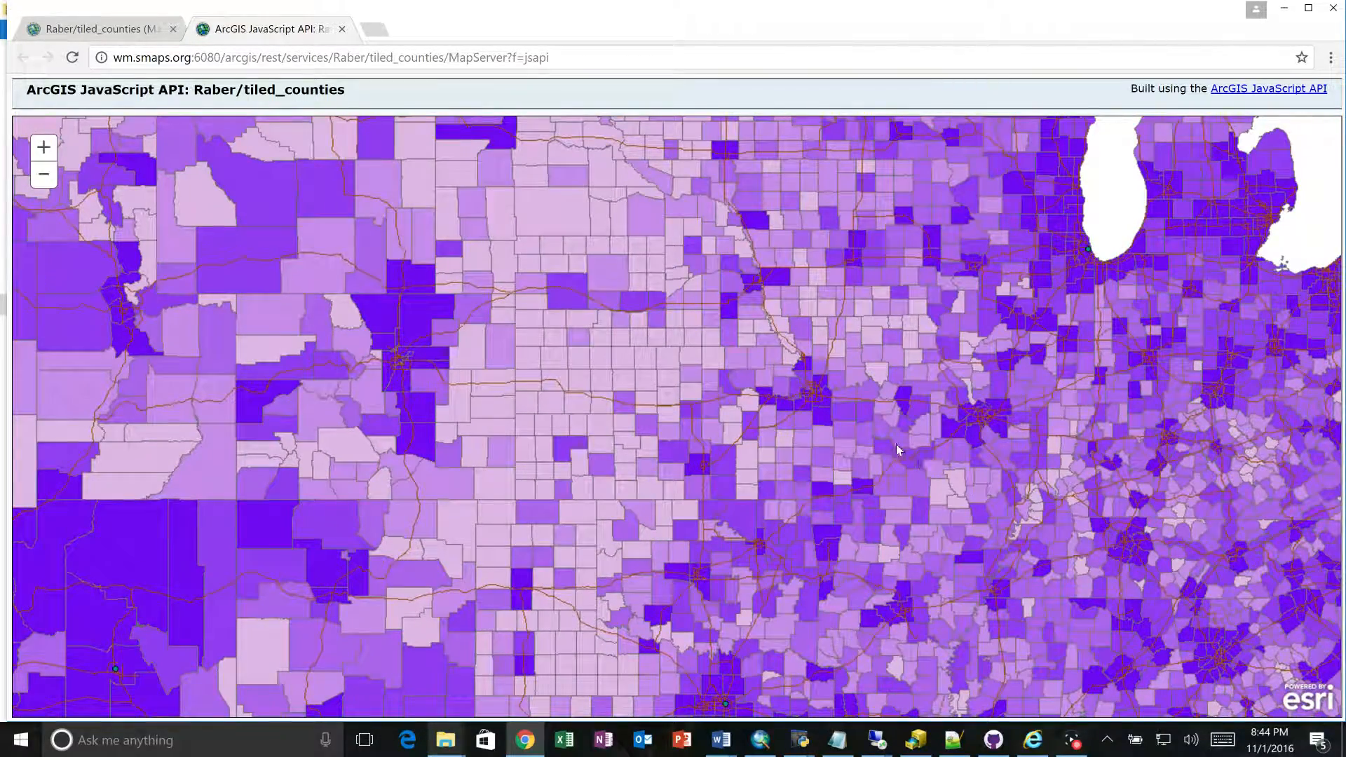
drag(614, 223, 814, 369)
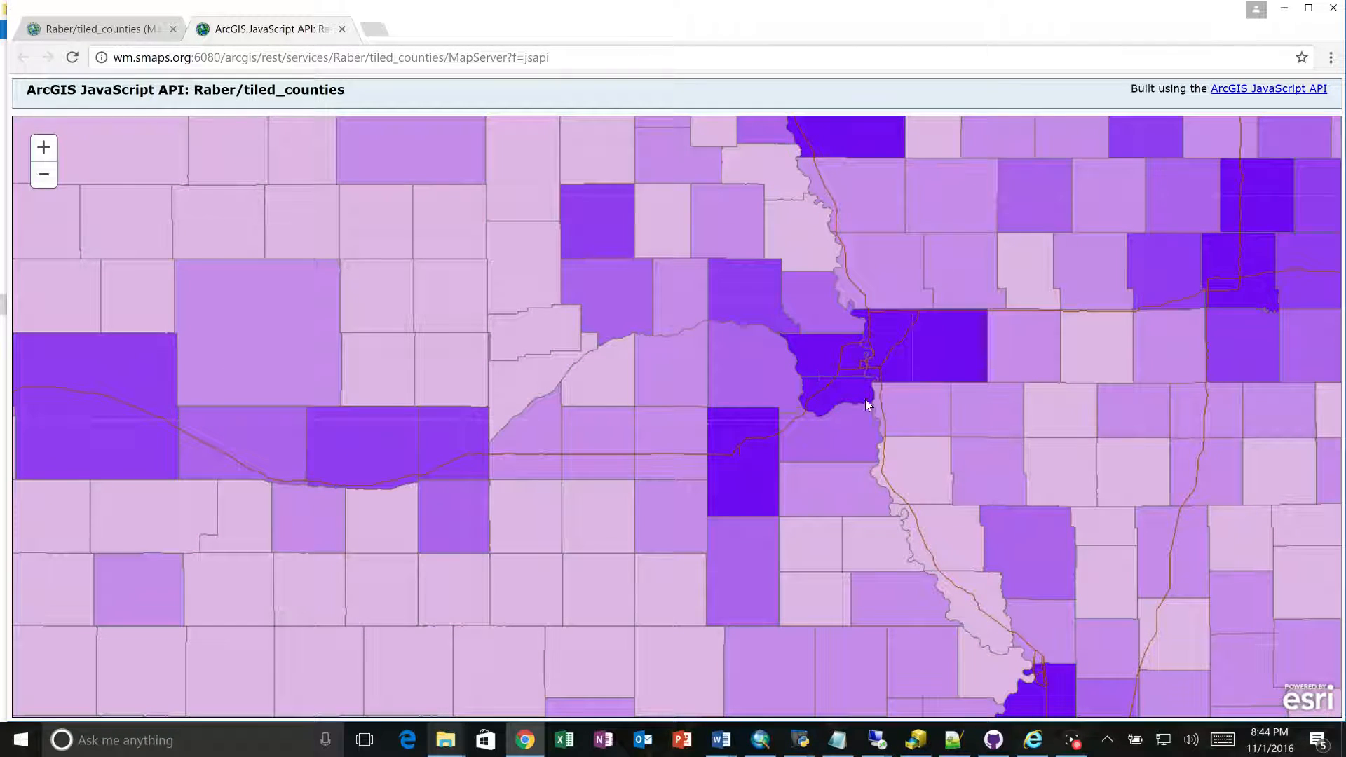
drag(551, 250, 944, 546)
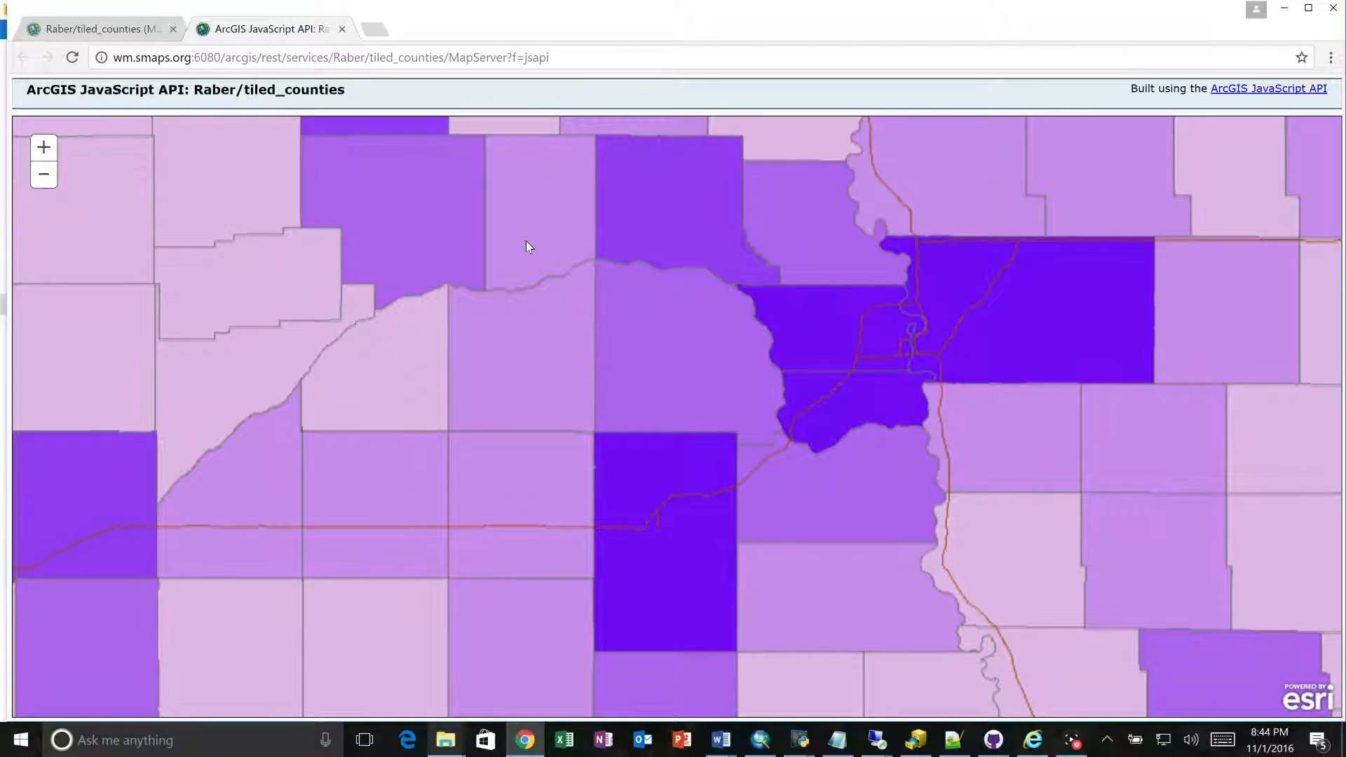
click(44, 175)
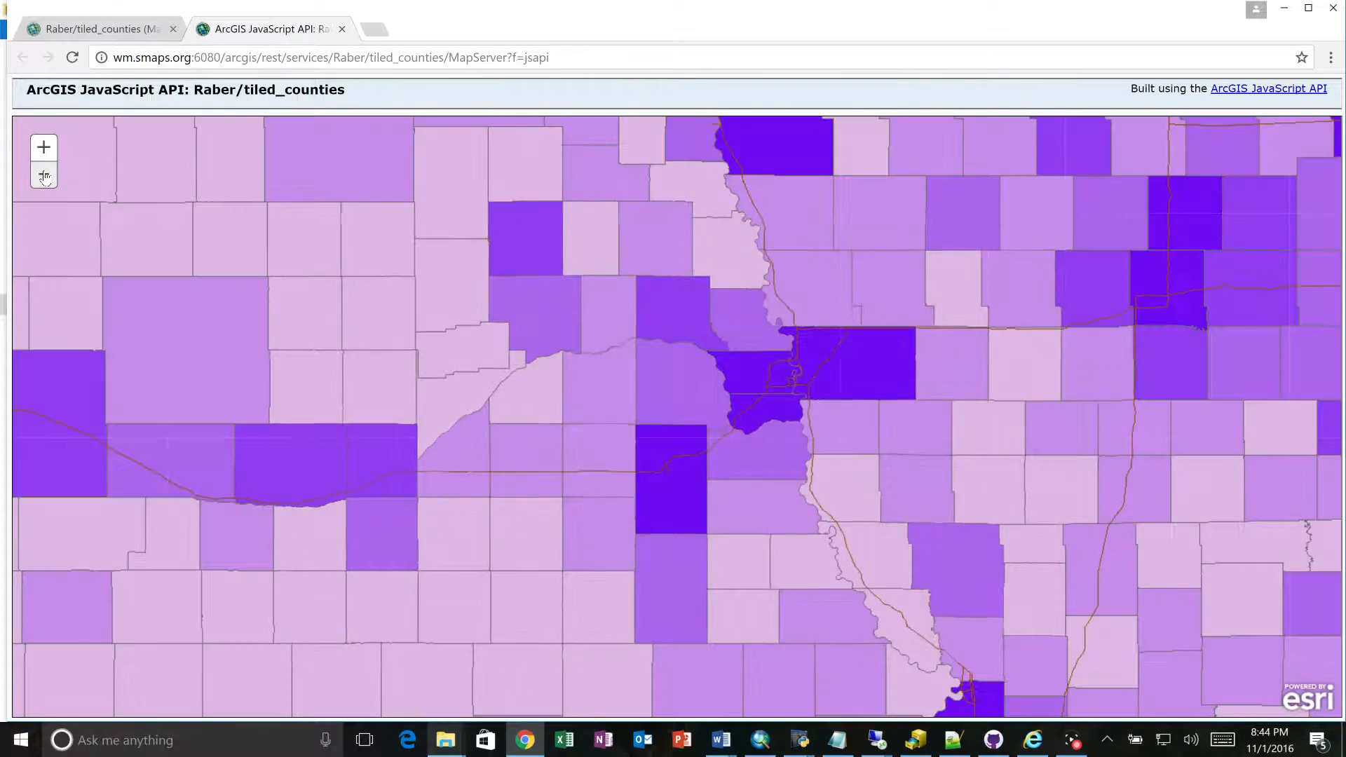
click(43, 174)
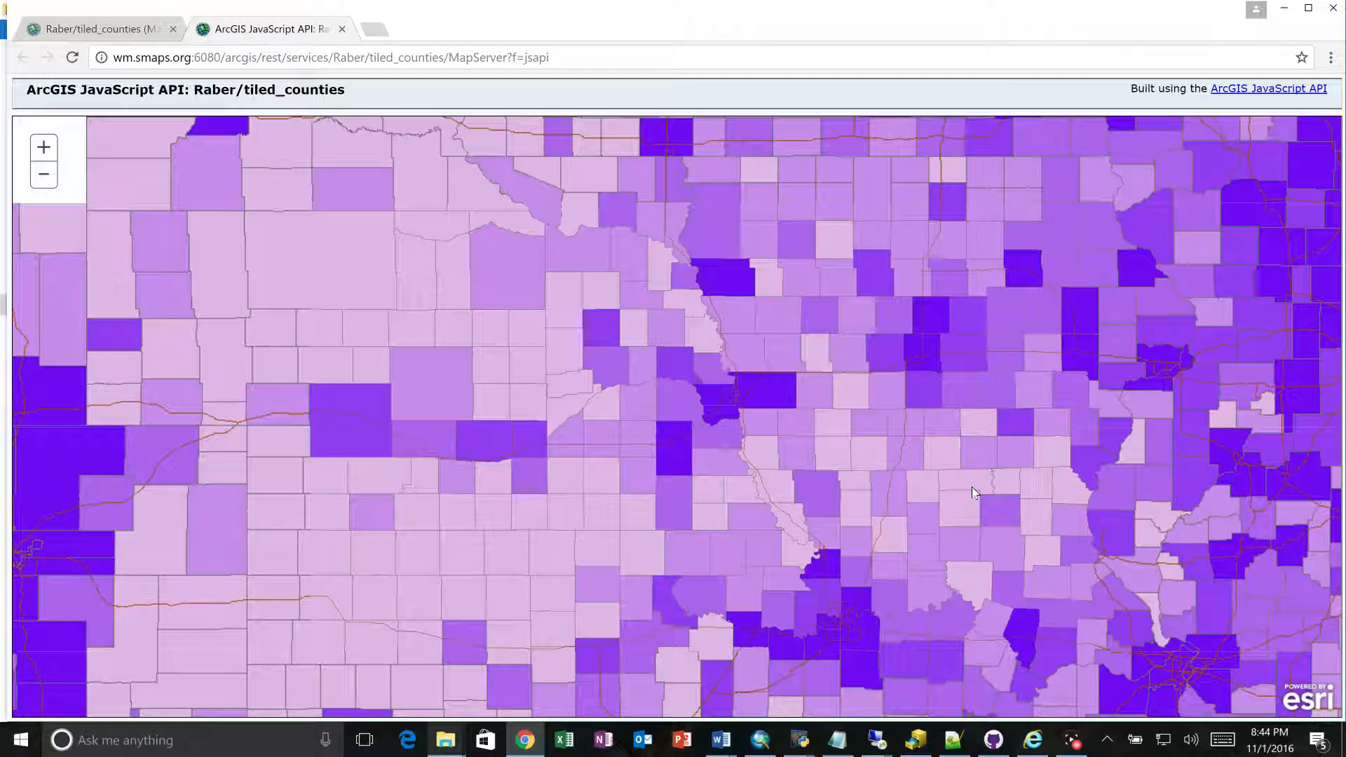
click(1074, 739)
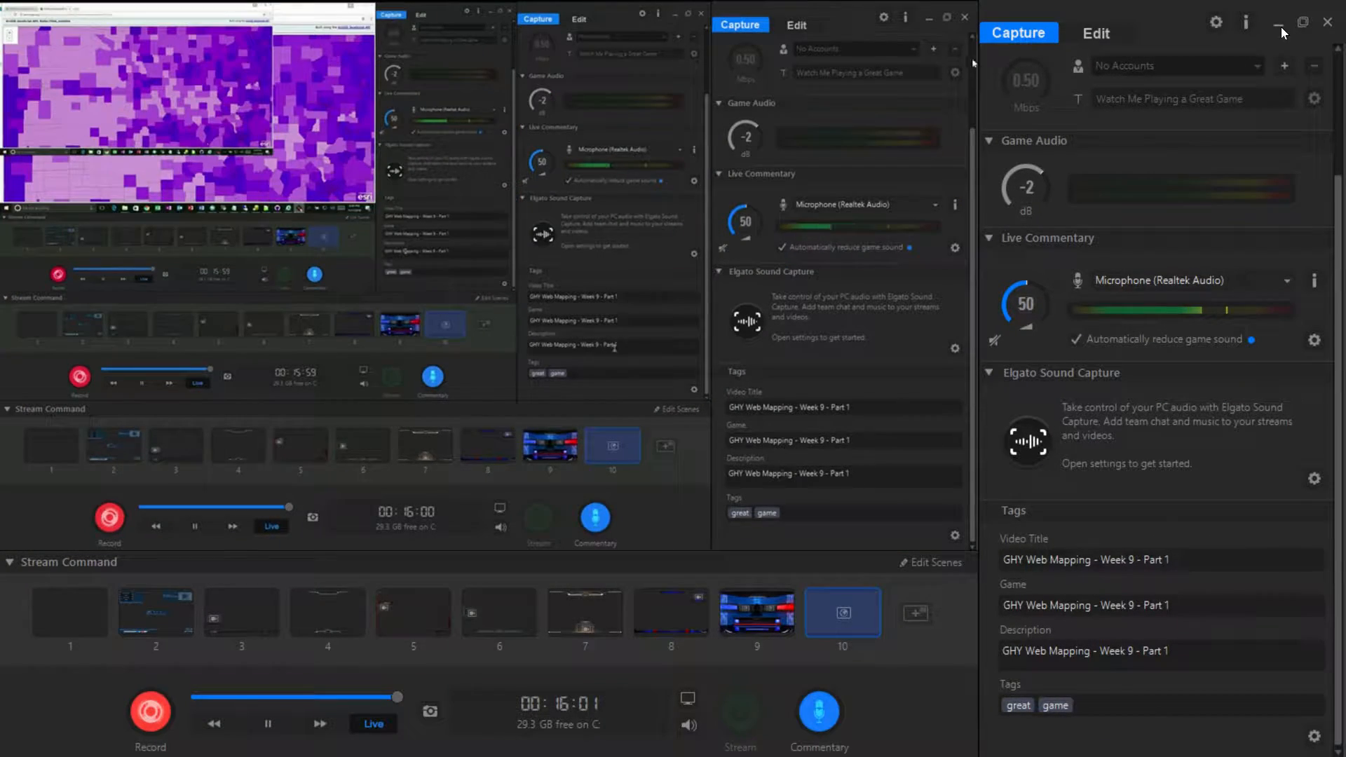
click(1279, 24)
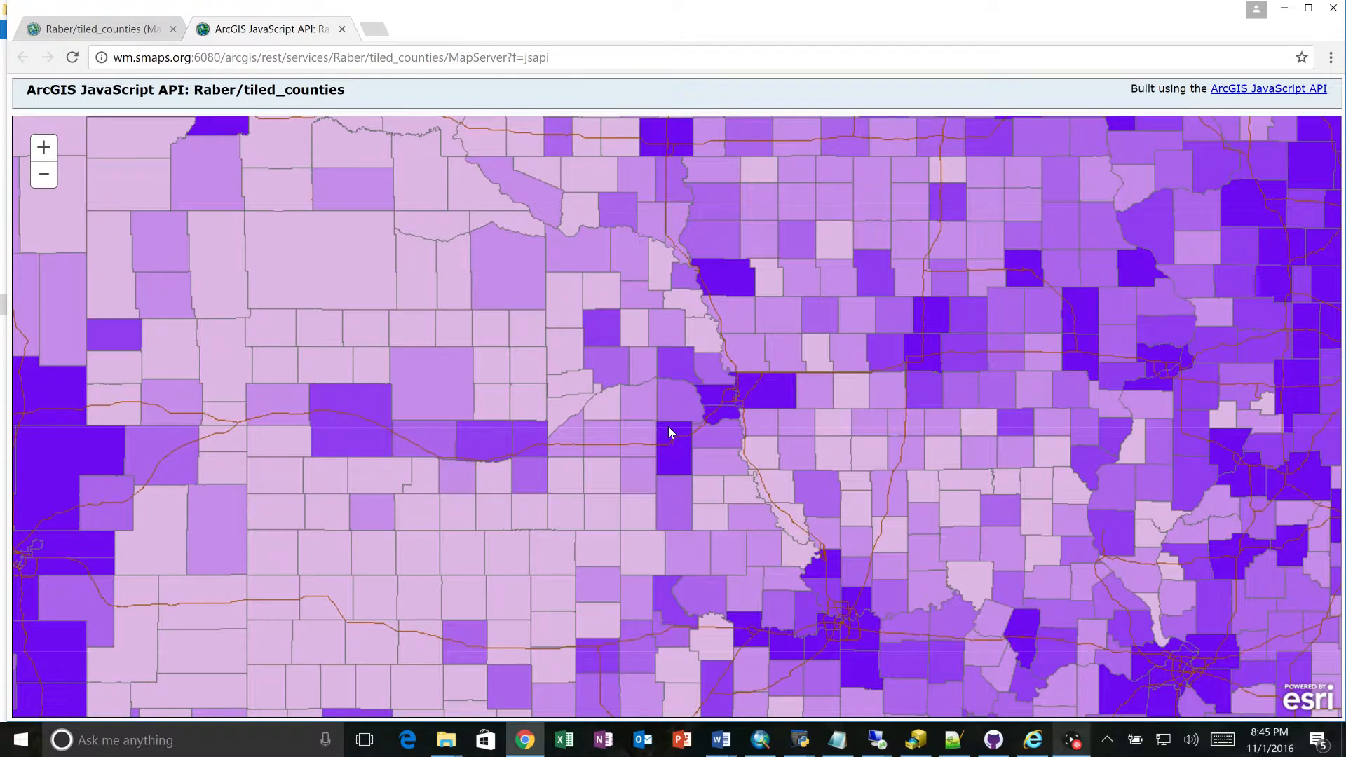
click(1072, 739)
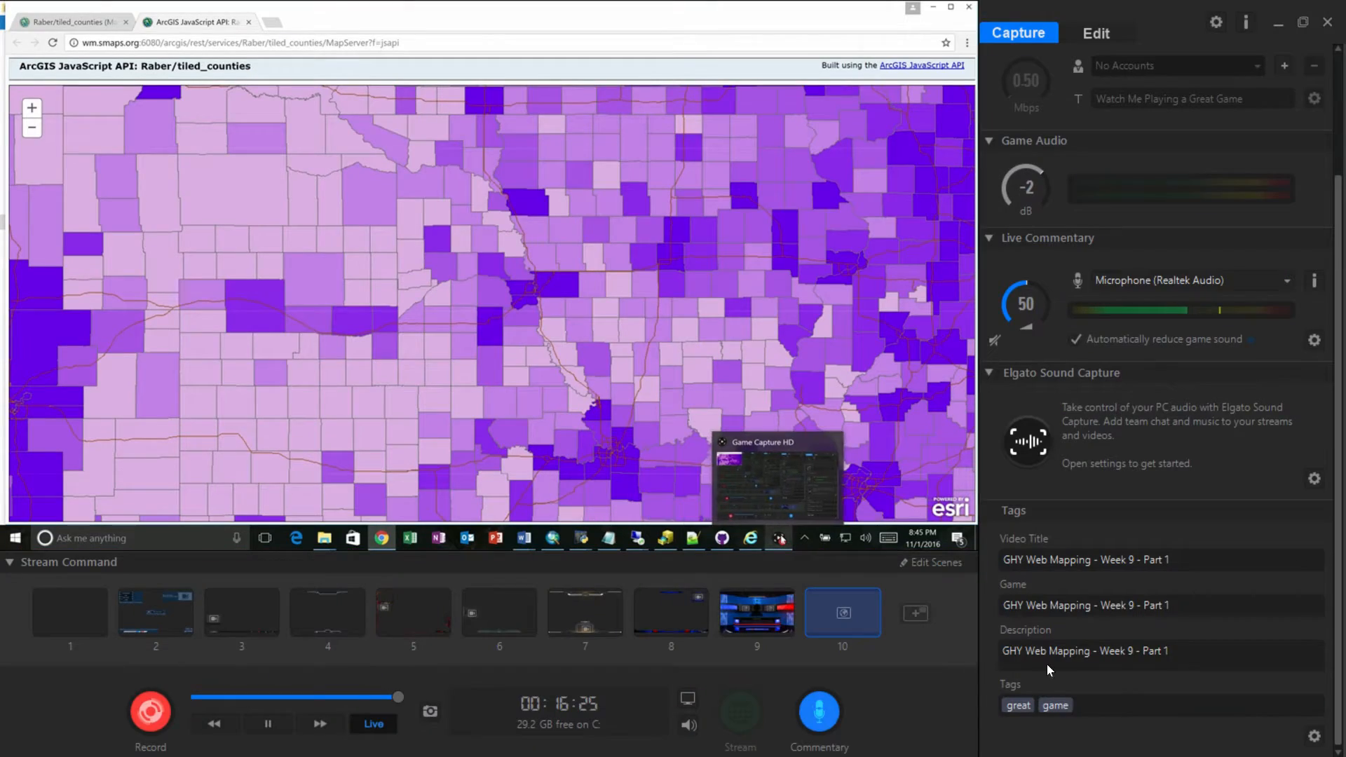